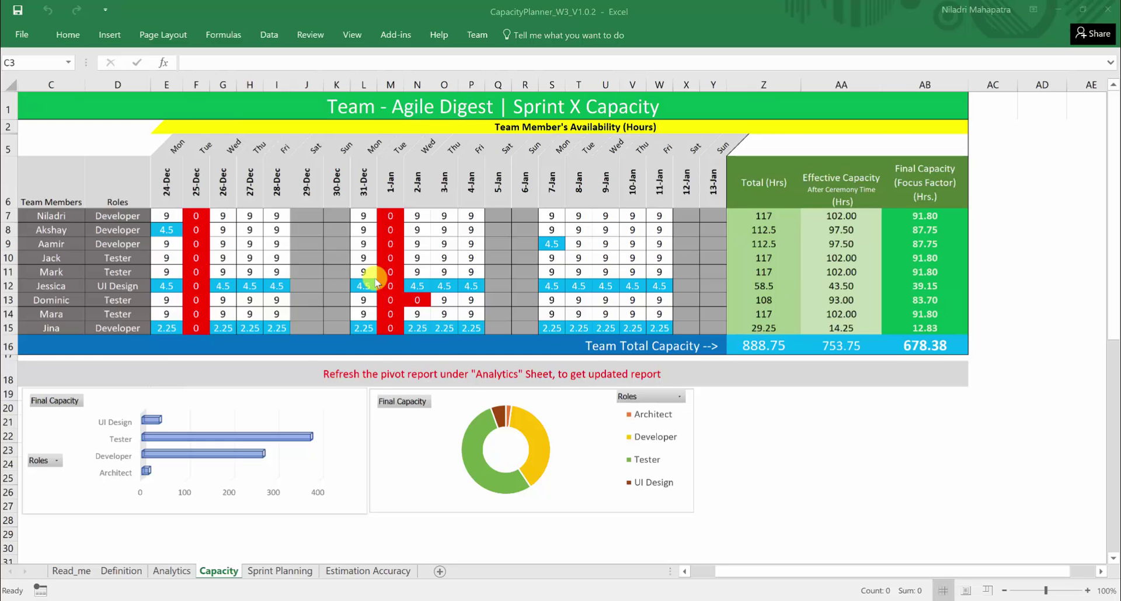
Step: Scroll through the Read_me sheet's notes, then move on to the Definition sheet
click(69, 573)
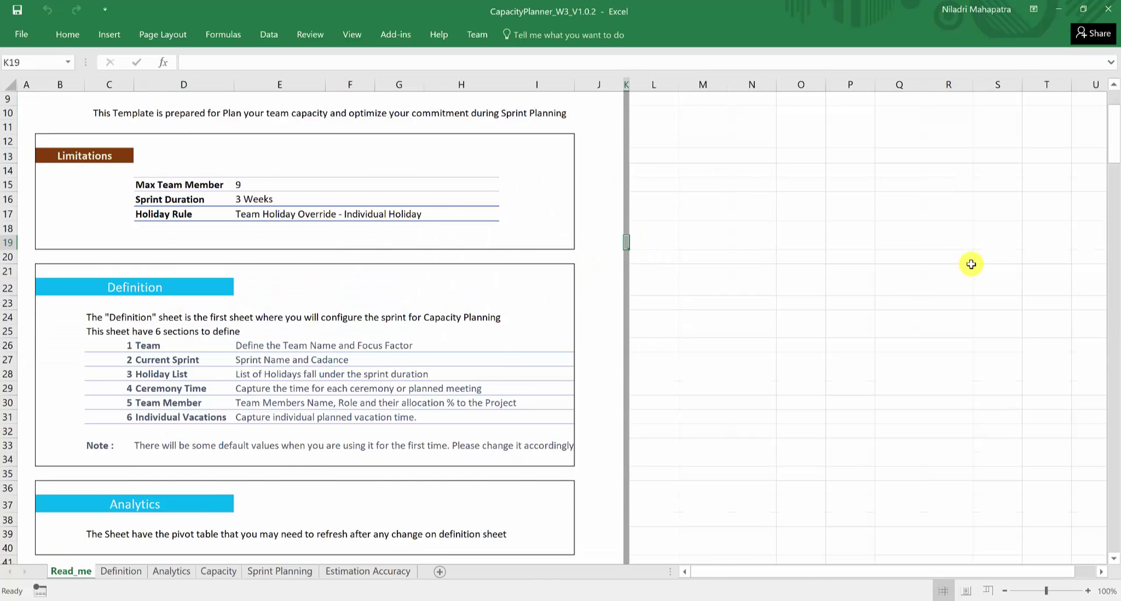
scroll(971, 264, up, 3)
scroll(971, 265, down, 5)
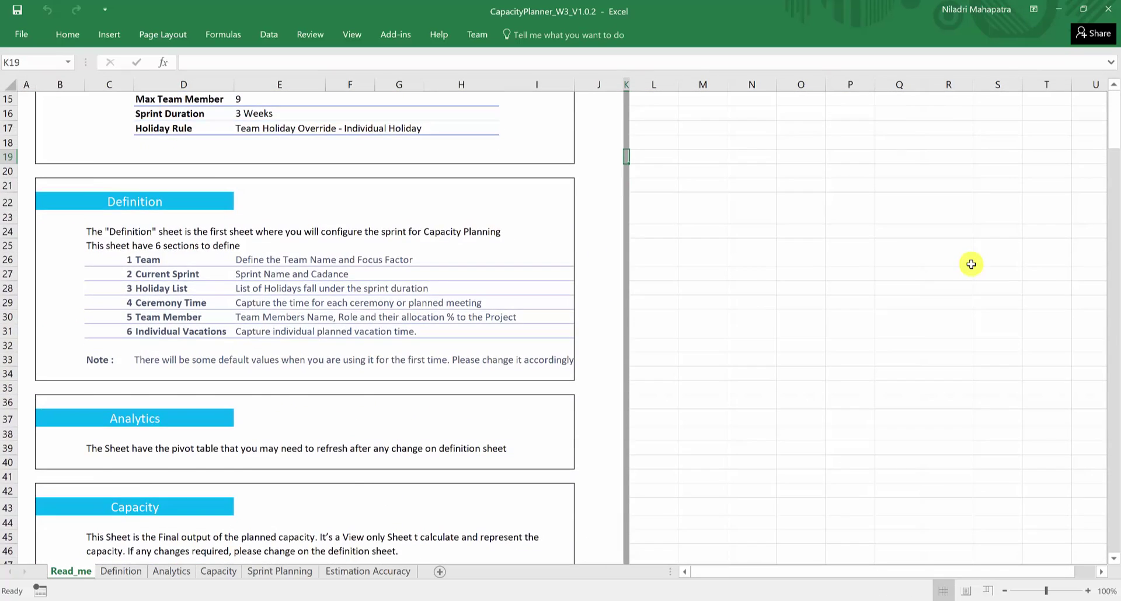
scroll(971, 264, down, 6)
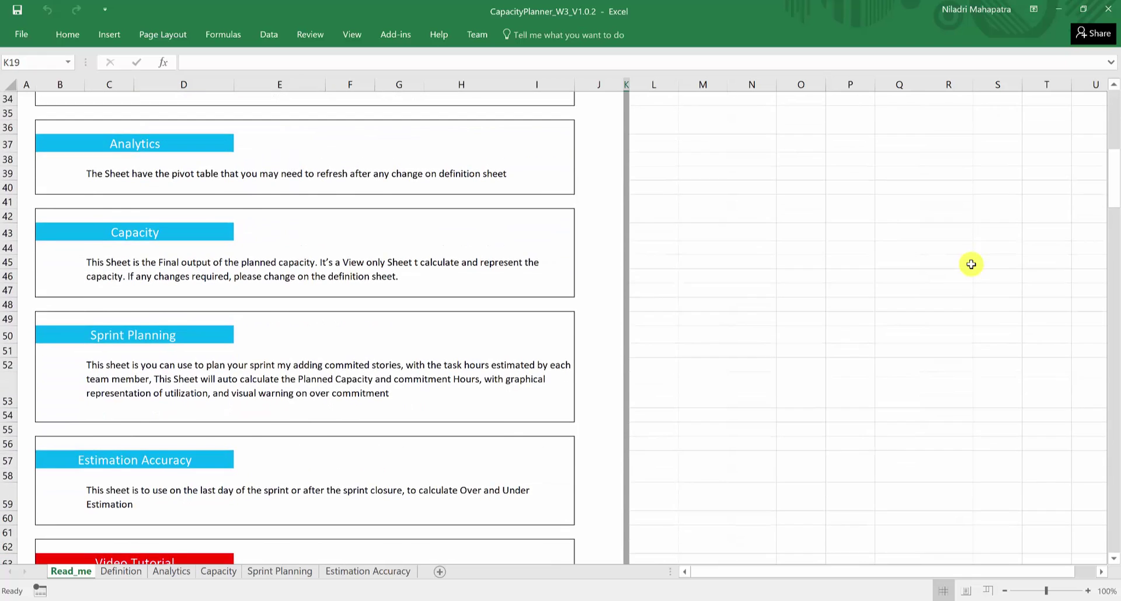
scroll(971, 265, down, 2)
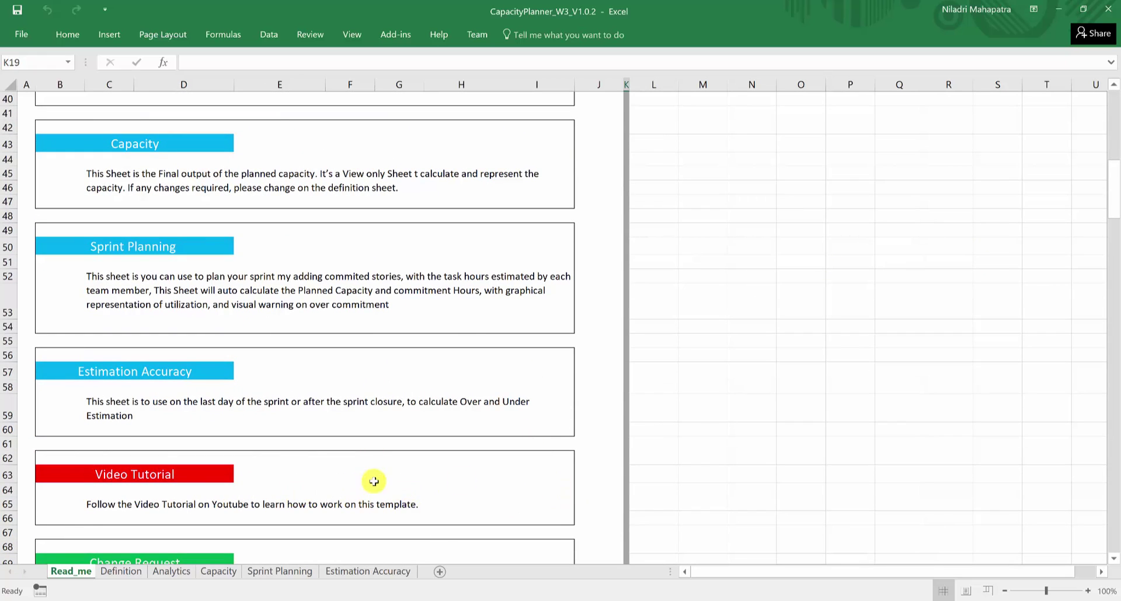
scroll(746, 421, down, 3)
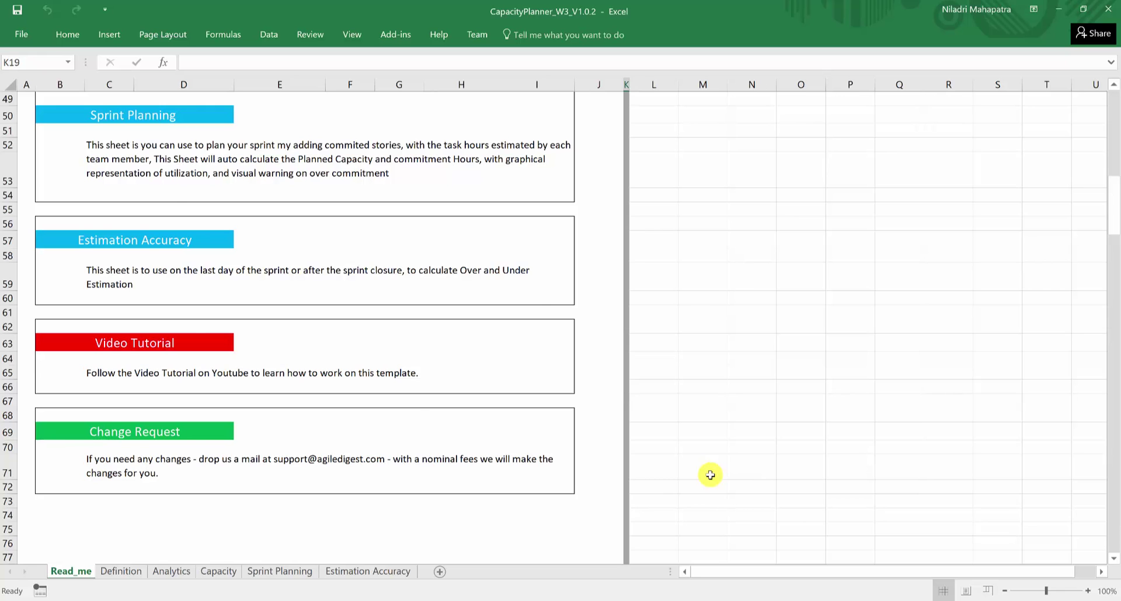
click(121, 572)
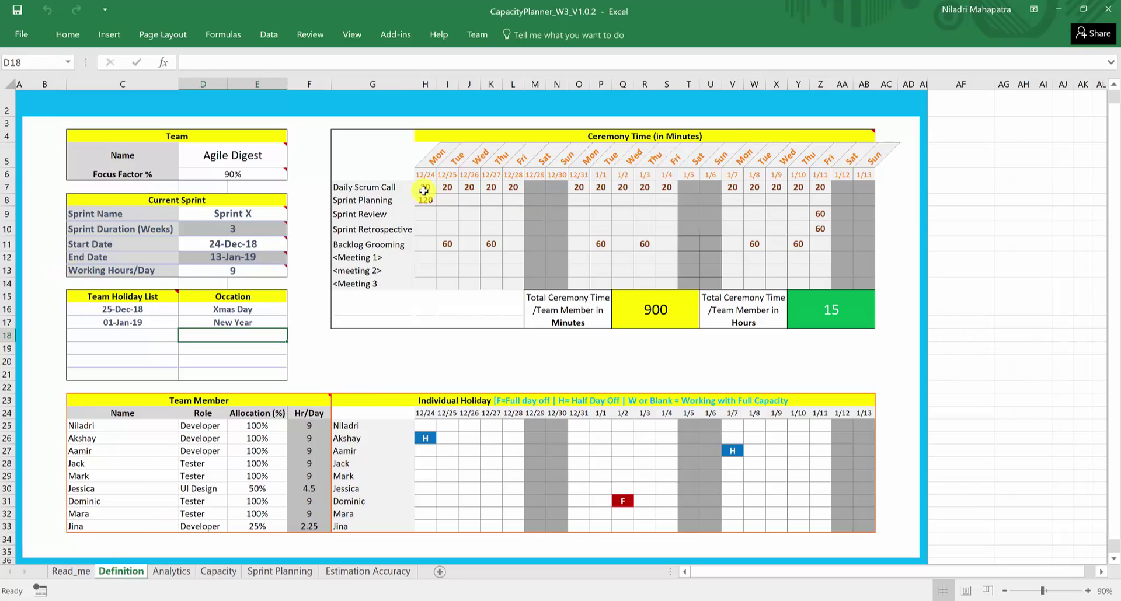
Step: Clear all minutes from the ceremony time grid H7:AA13
drag(424, 190, 841, 272)
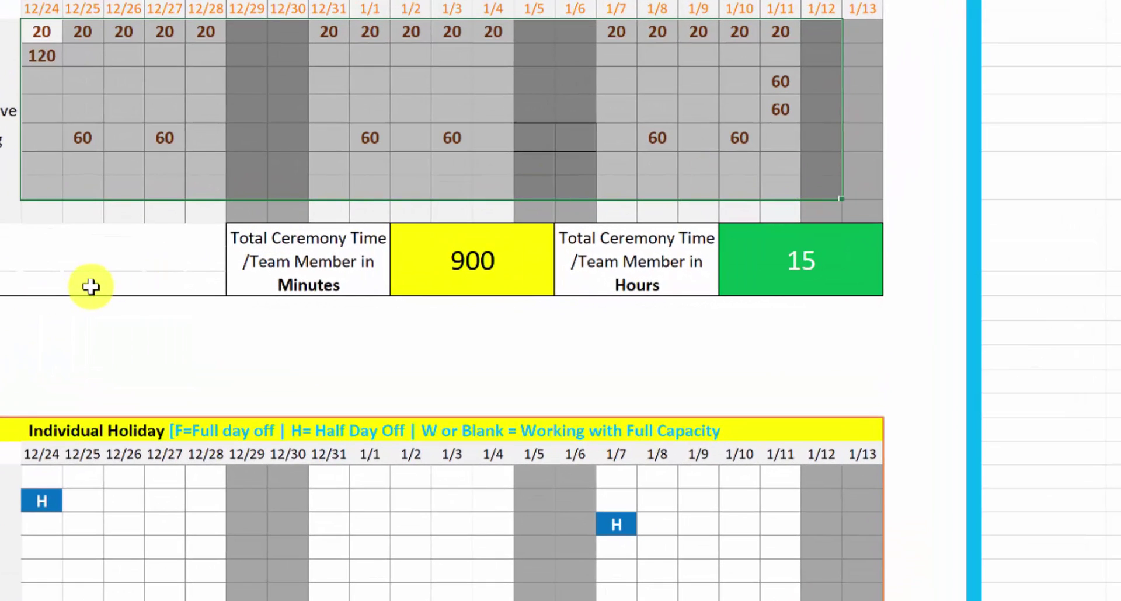
click(91, 286)
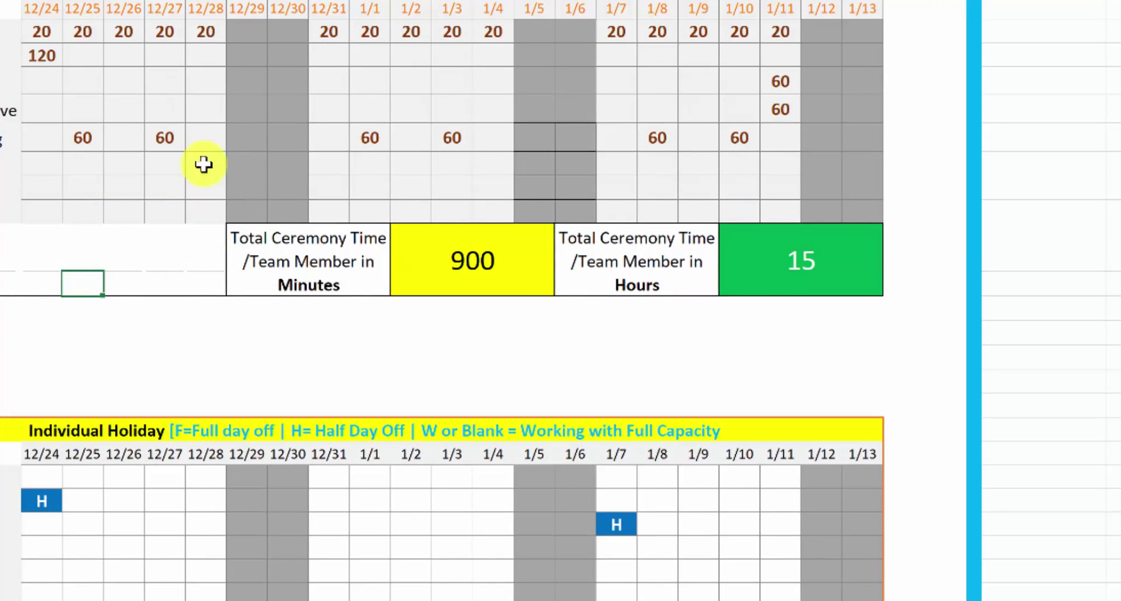
drag(35, 35, 786, 191)
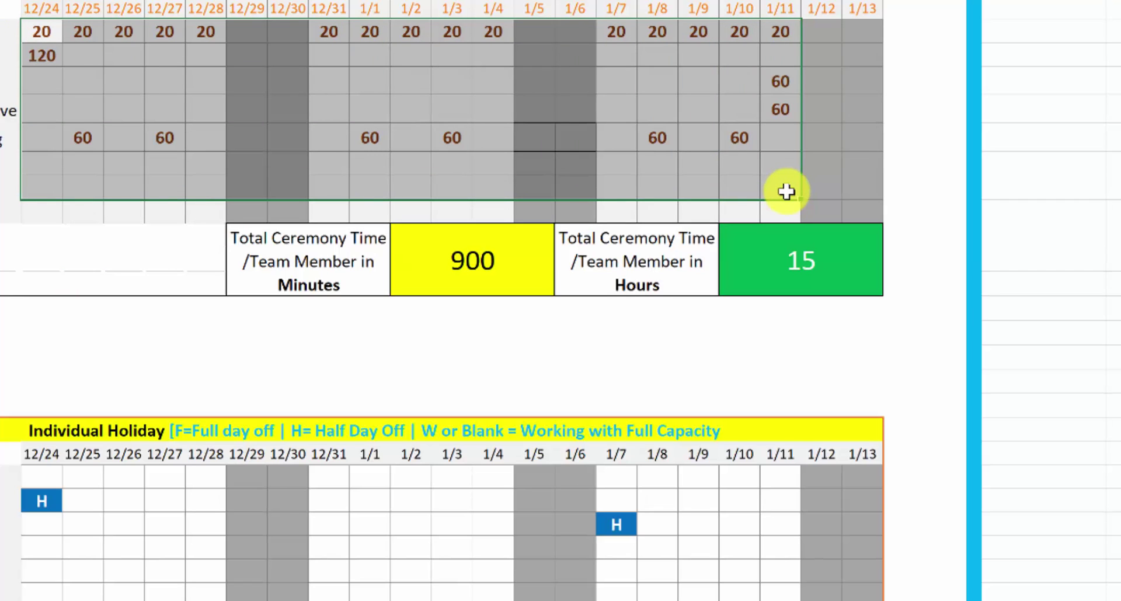
key(Delete)
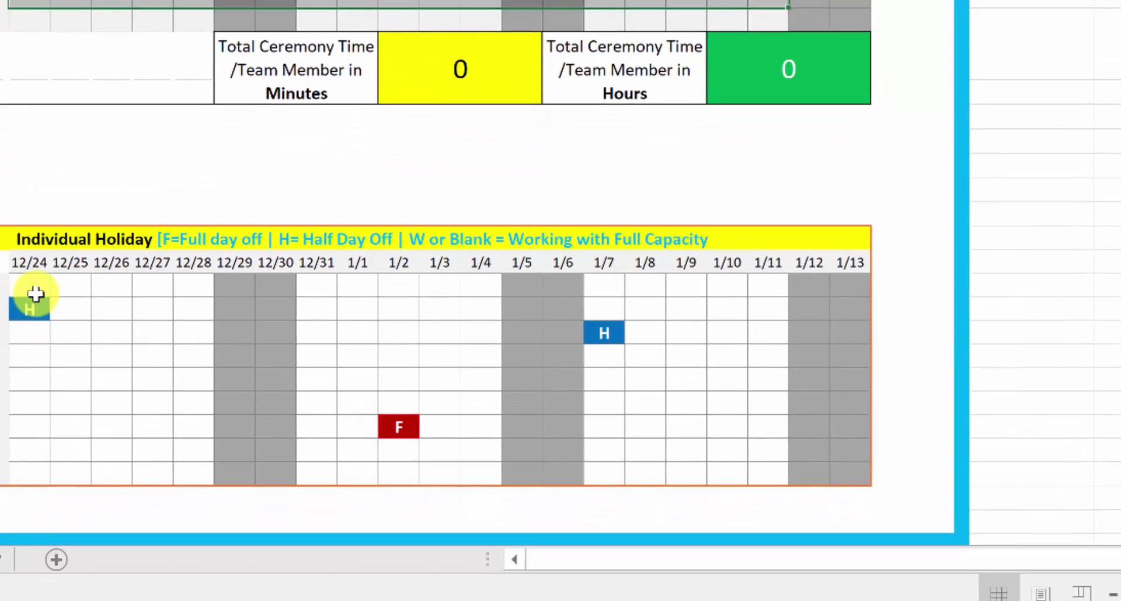
Step: Clear the individual holiday H/F marks and the team holiday dates and occasions in C16:E18
drag(36, 295, 759, 480)
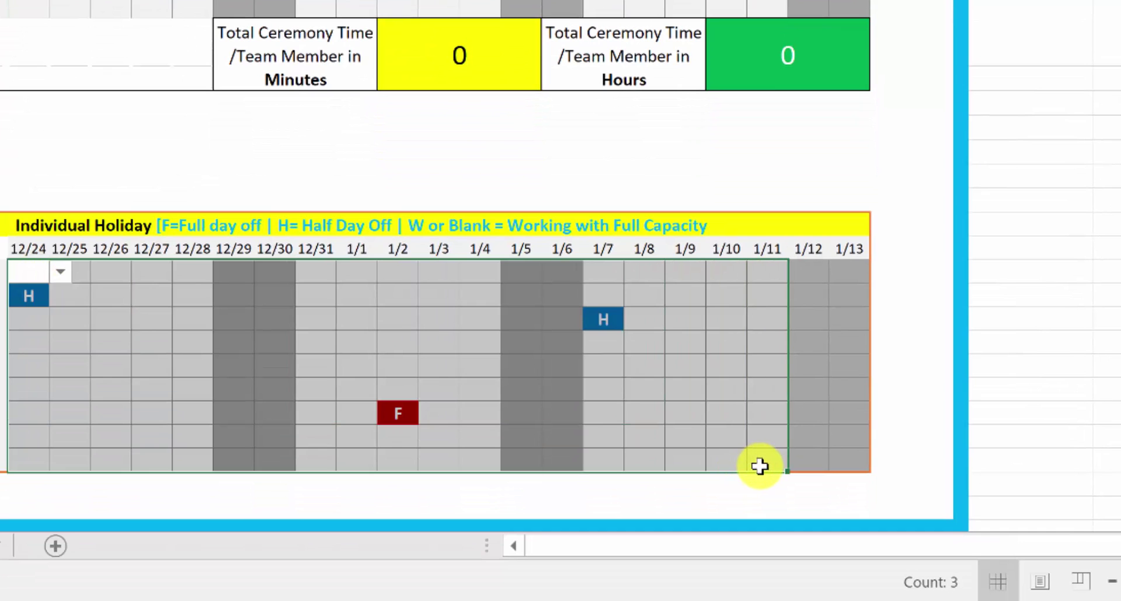
key(Delete)
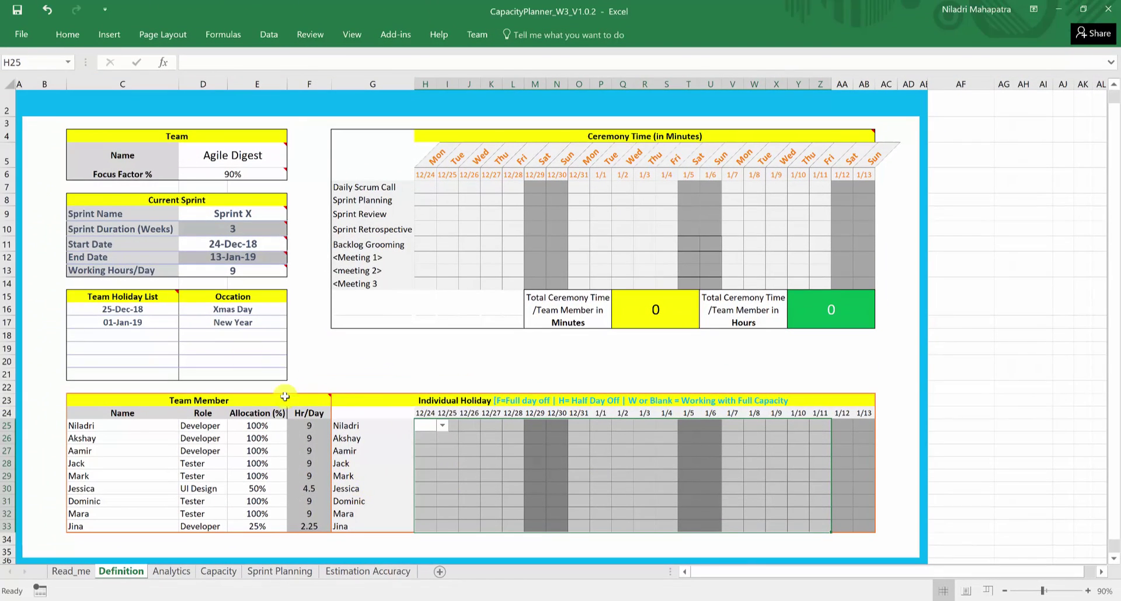
drag(252, 340, 142, 311)
key(Delete)
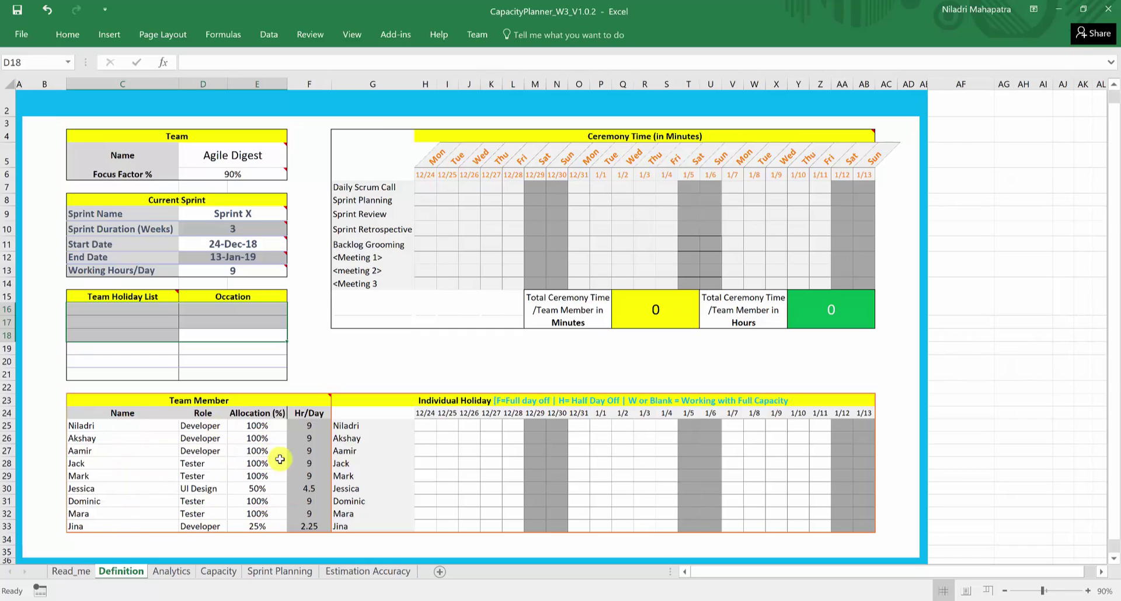
click(241, 159)
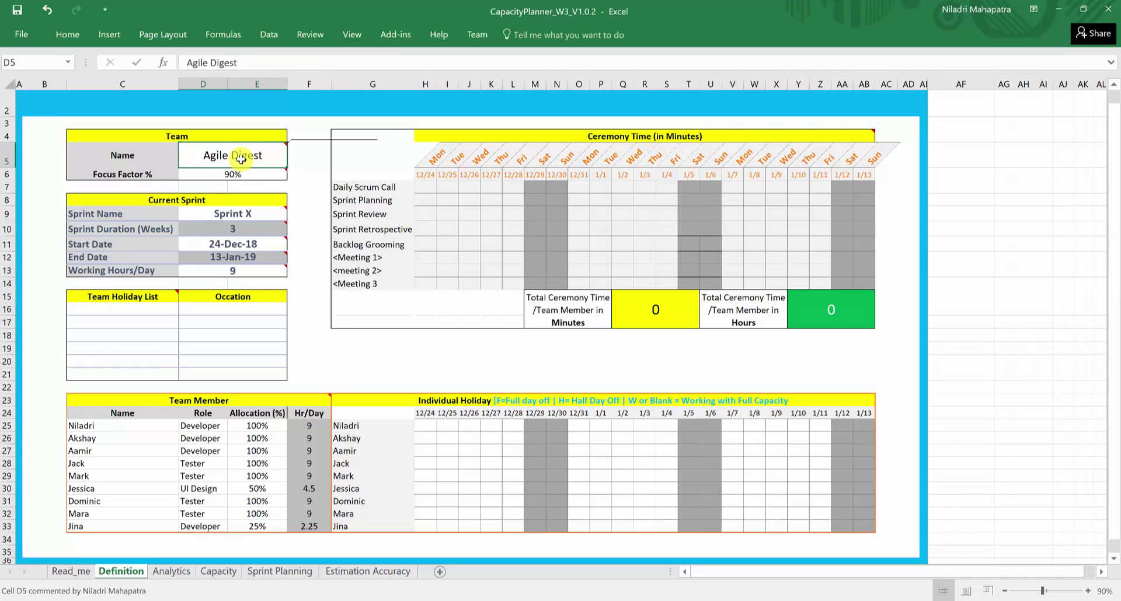
click(249, 177)
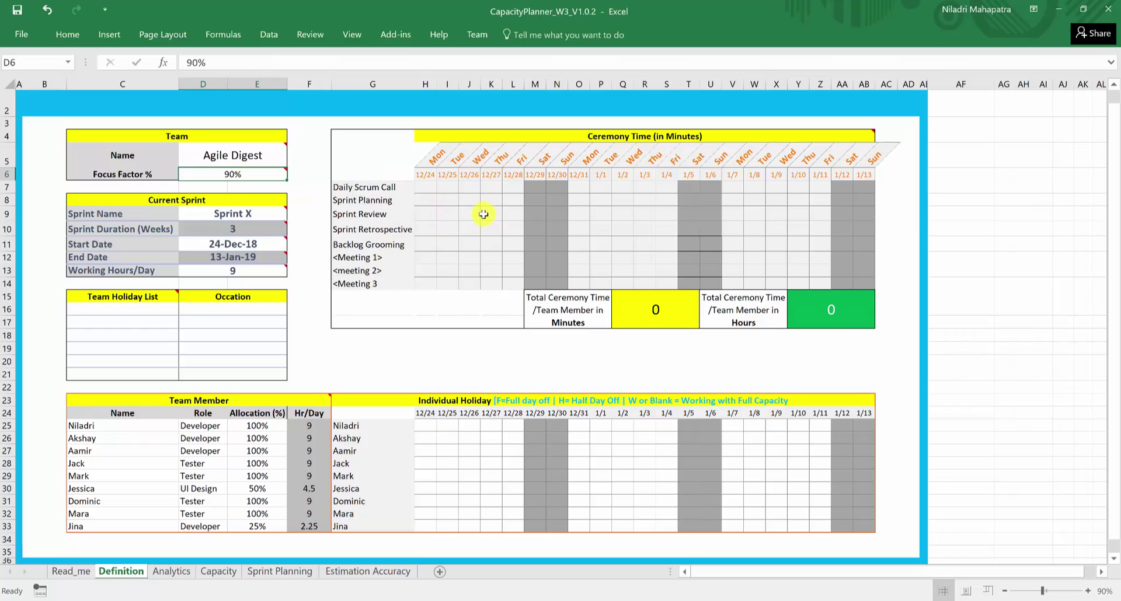
mouse_move(240, 175)
click(227, 213)
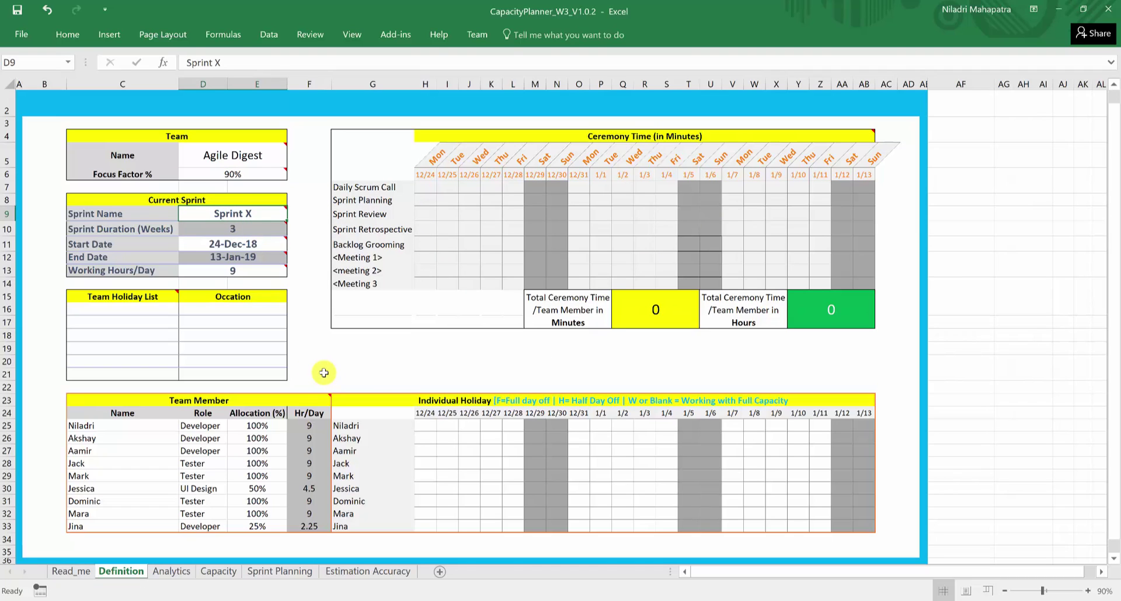
click(228, 232)
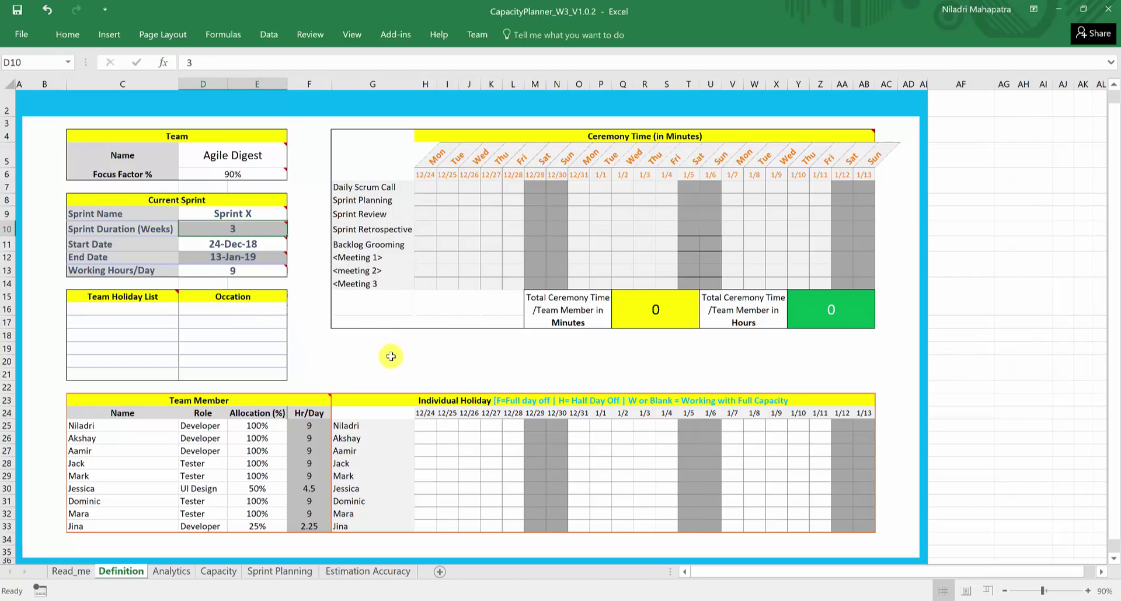
key(F2)
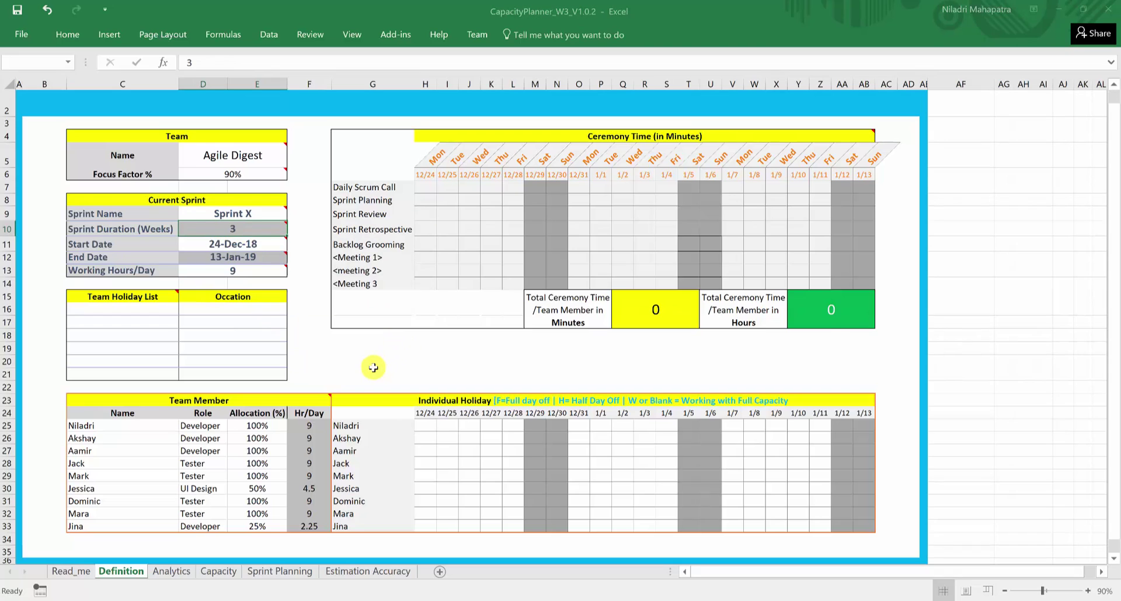
key(Return)
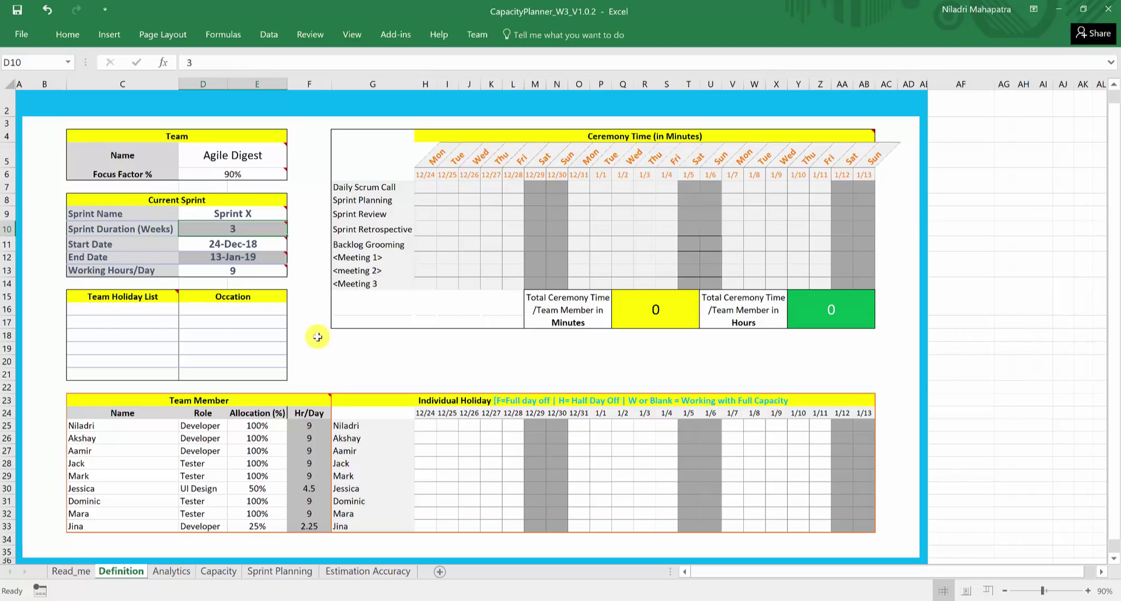
Step: Set Working Hours/Day in D13 to 8
click(213, 248)
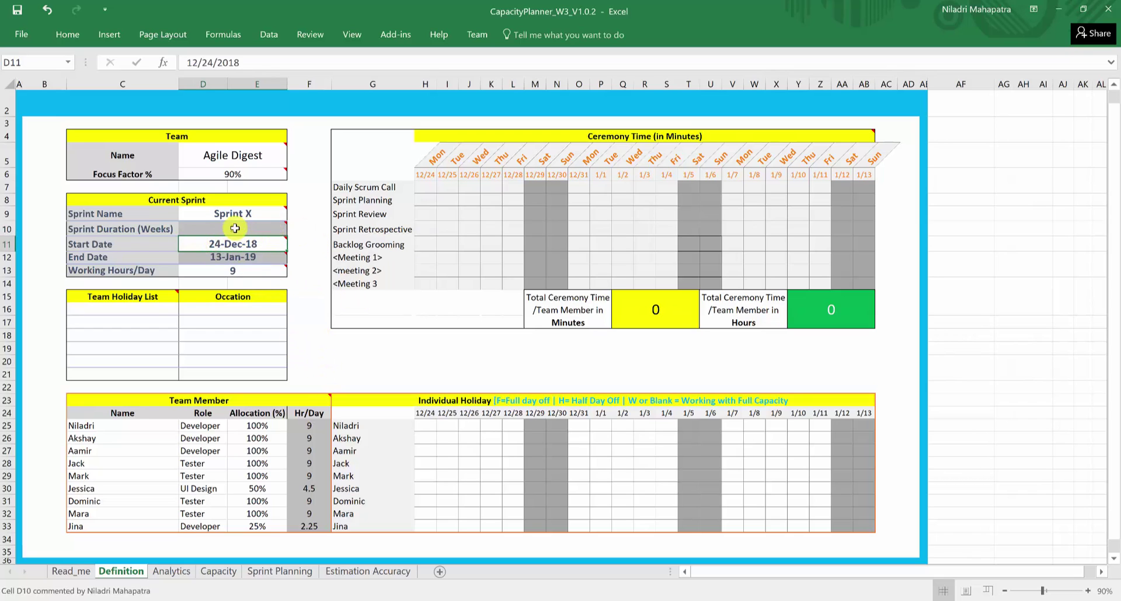
click(235, 272)
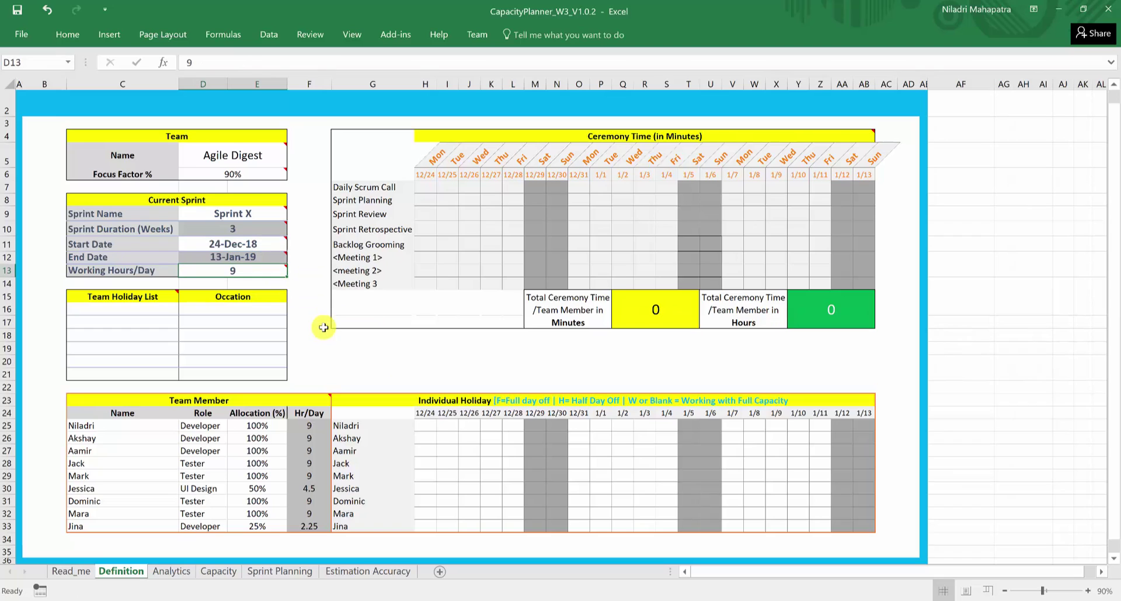
text(8)
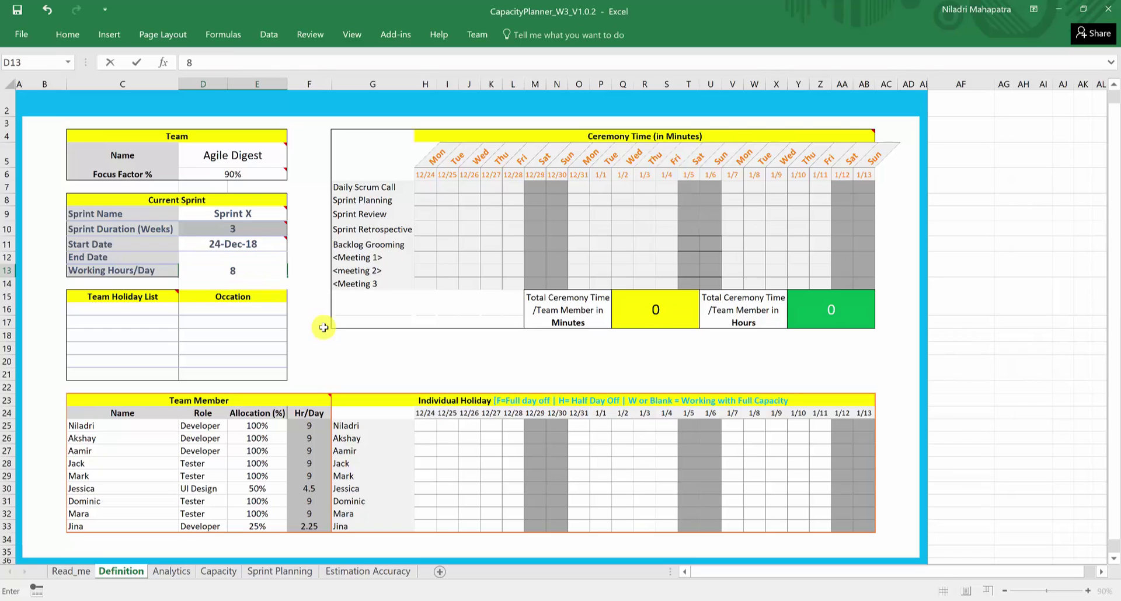
key(Return)
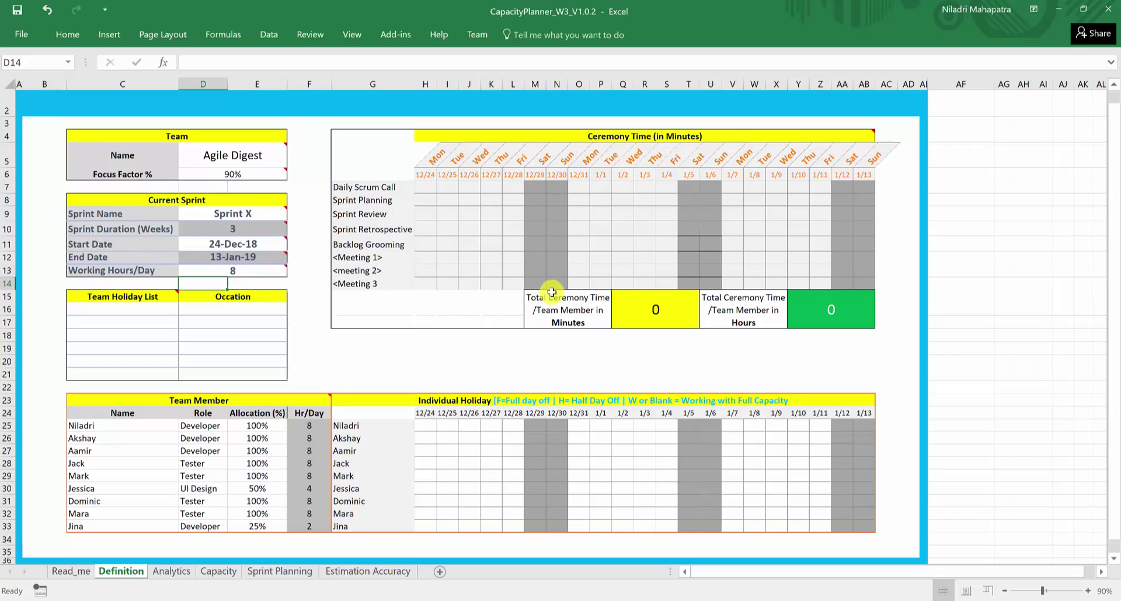
Step: Change the sprint start date in D11 to 19-Dec-18, so the sprint ends 8-Jan-19
click(226, 246)
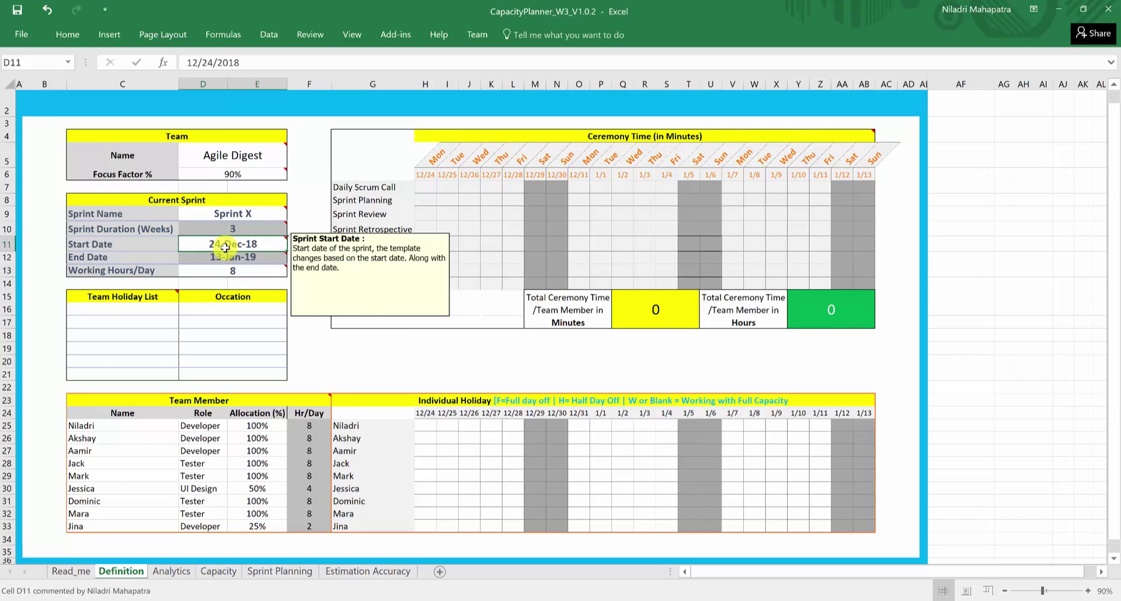
double_click(225, 245)
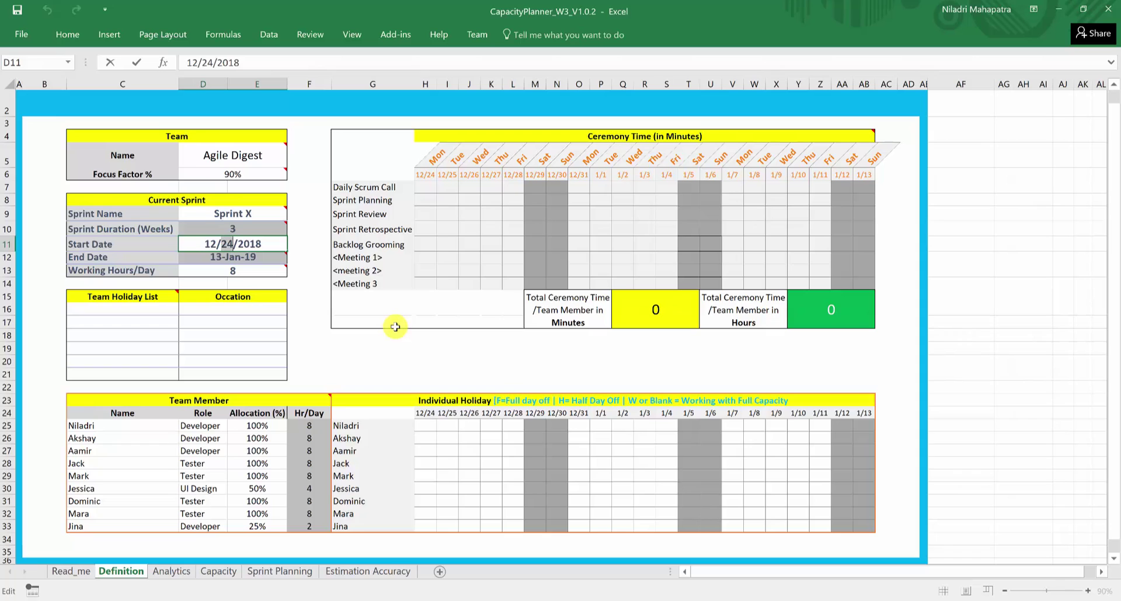
key(BackSpace)
key(BackSpace)
text(19)
key(Return)
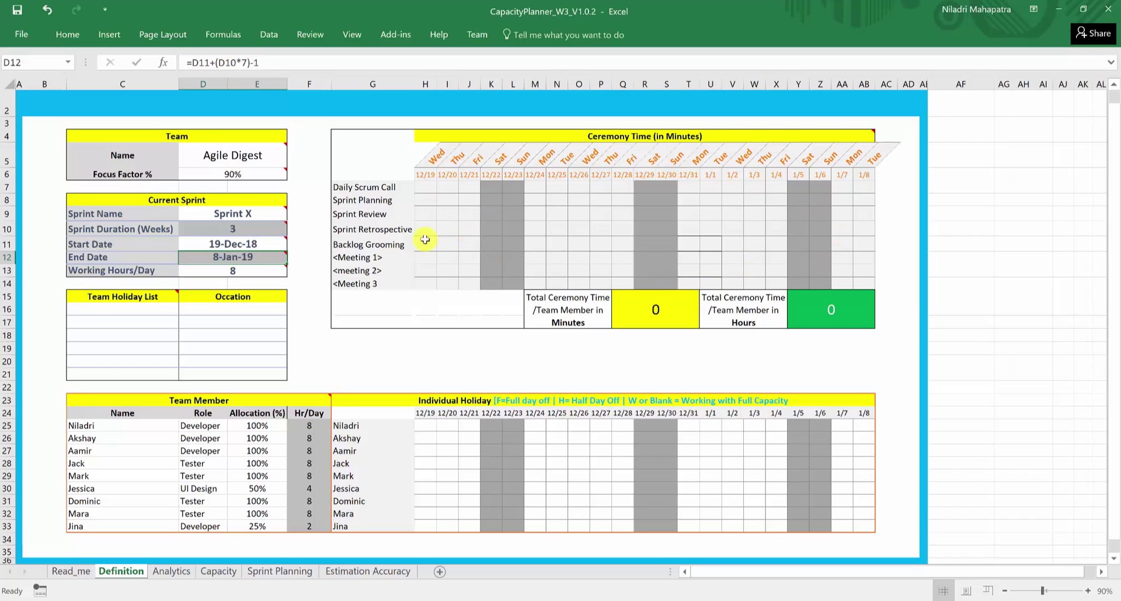
mouse_move(261, 257)
click(227, 274)
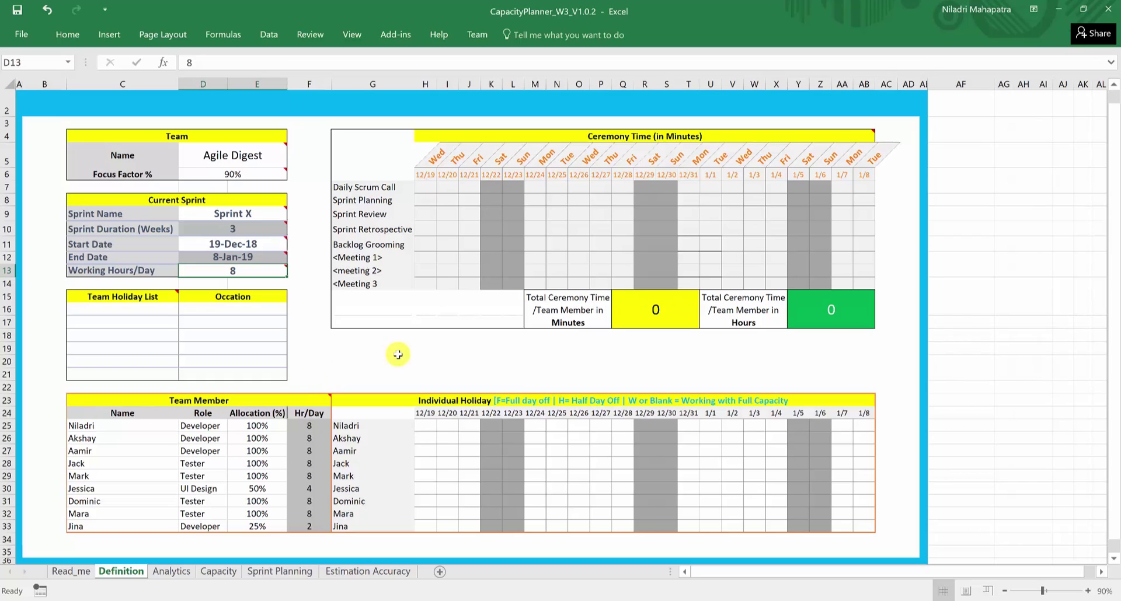
Step: Add 25-Dec-18 to the Team Holiday List with occasion 'Xmas - Day'
click(558, 175)
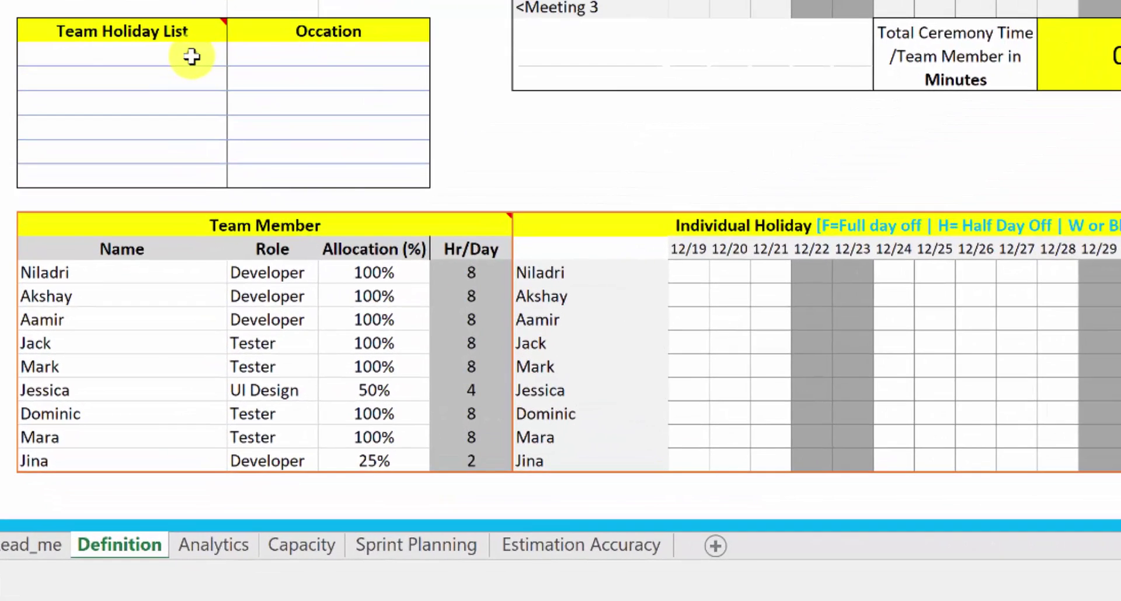
click(172, 310)
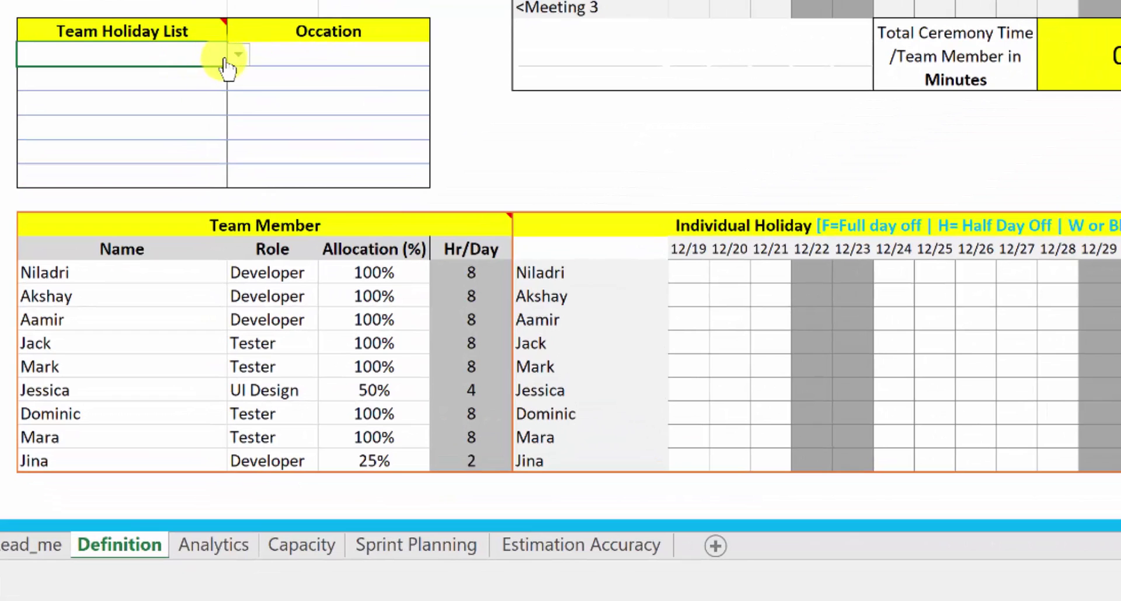
click(239, 54)
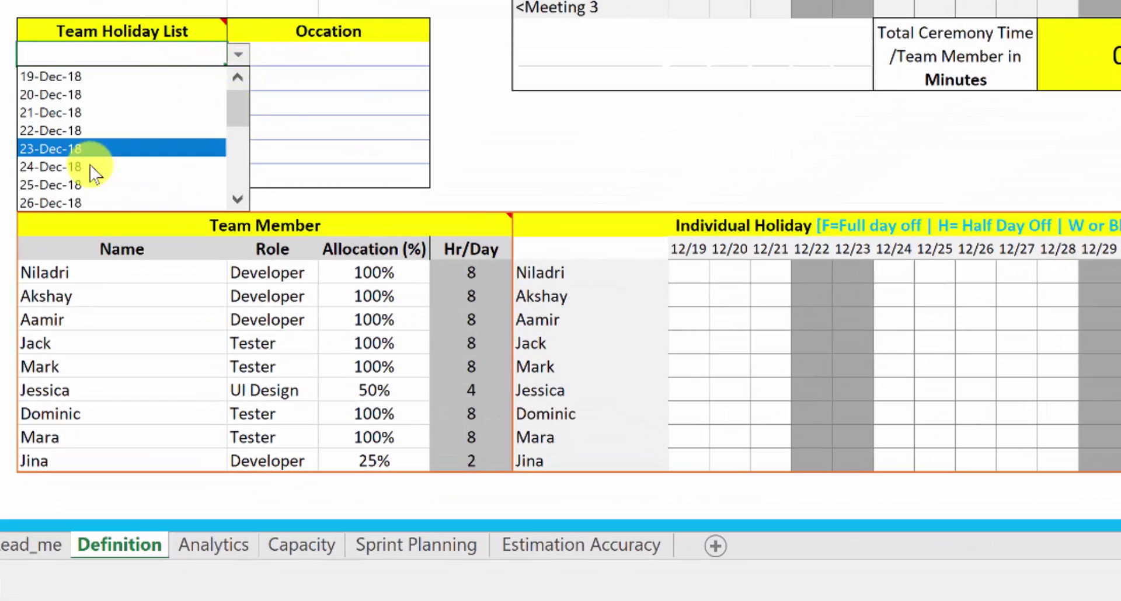
click(77, 182)
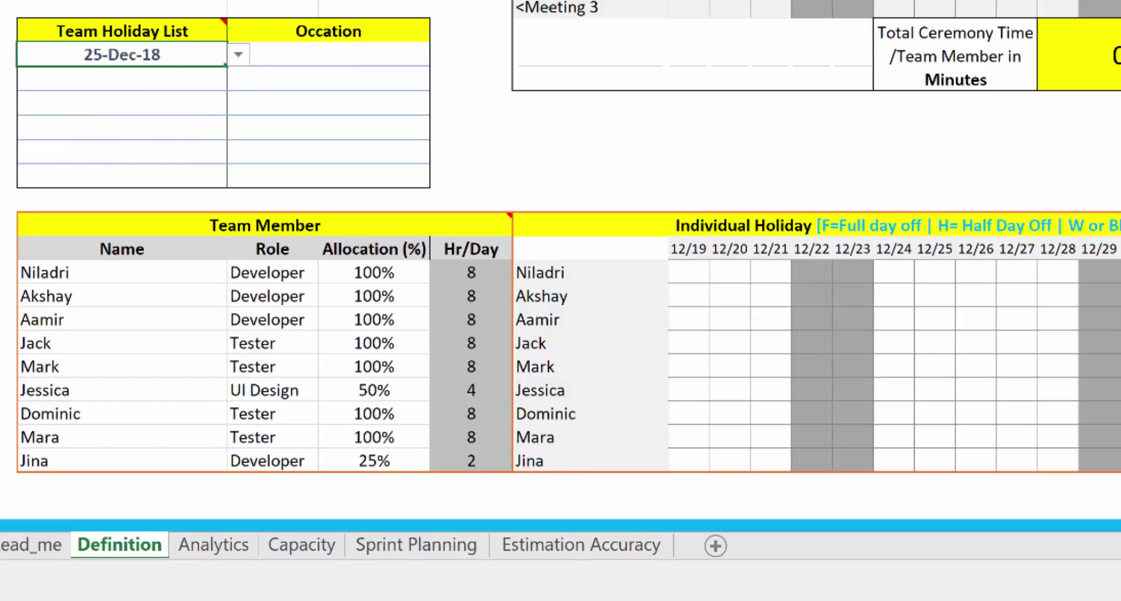
click(316, 53)
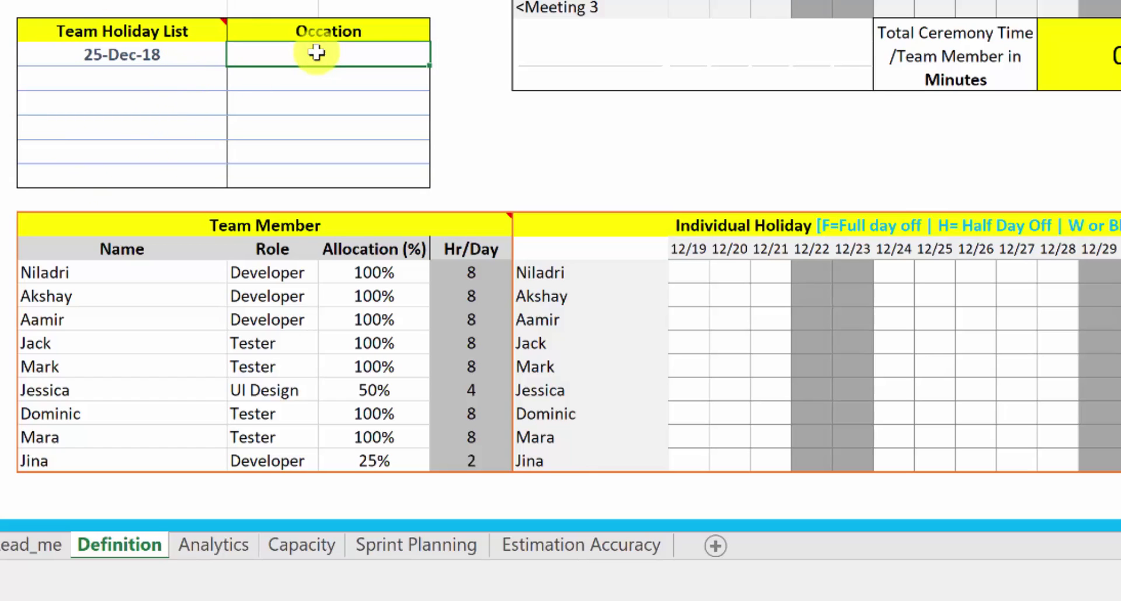
text(Xmas - Day)
key(Return)
Step: Add 01-Jan-19 to the Team Holiday List with occasion 'New Year Day'
click(179, 78)
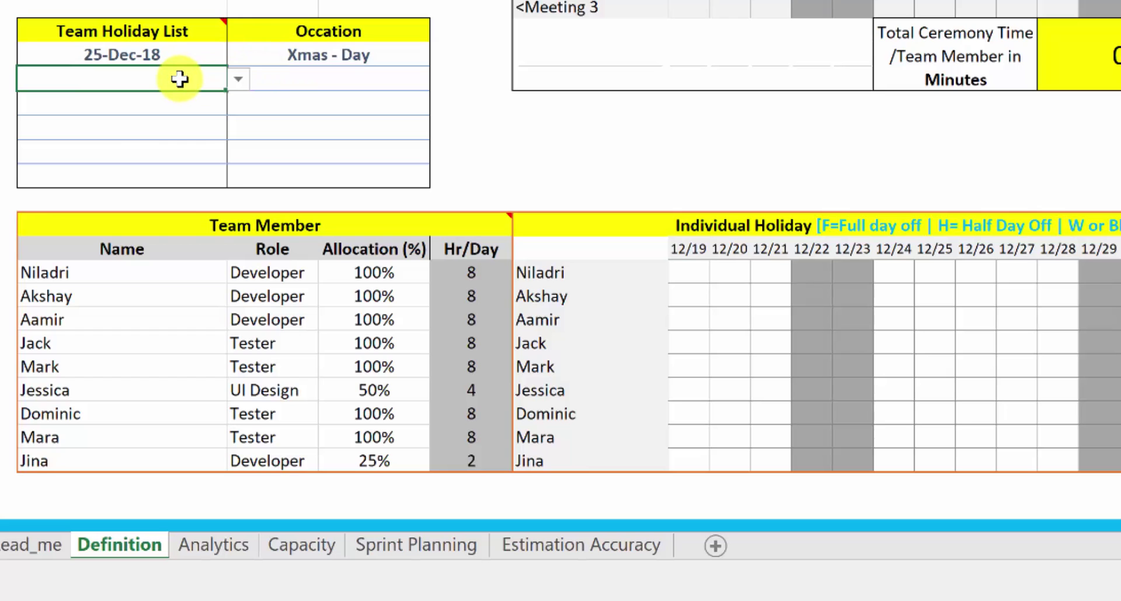
click(238, 78)
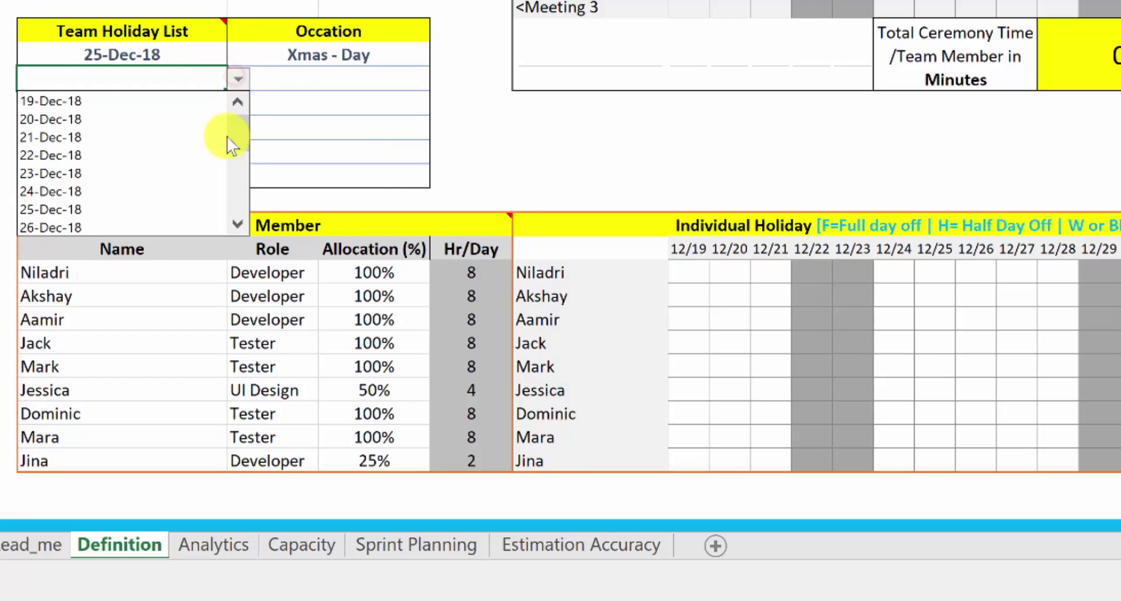
click(237, 224)
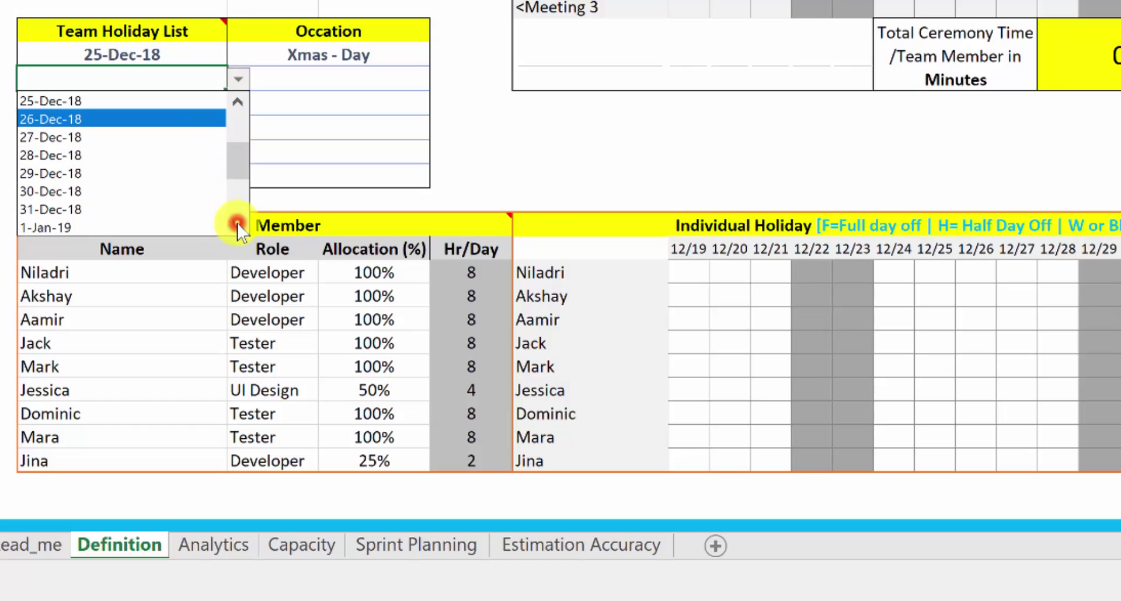
click(195, 227)
click(345, 81)
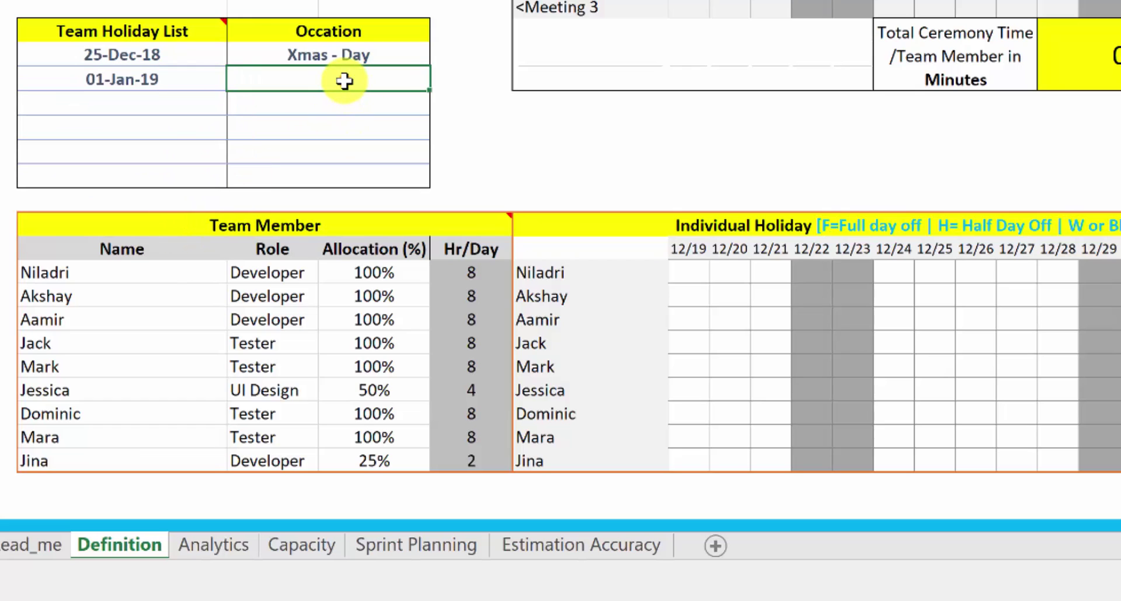
text(New Year Day)
key(Return)
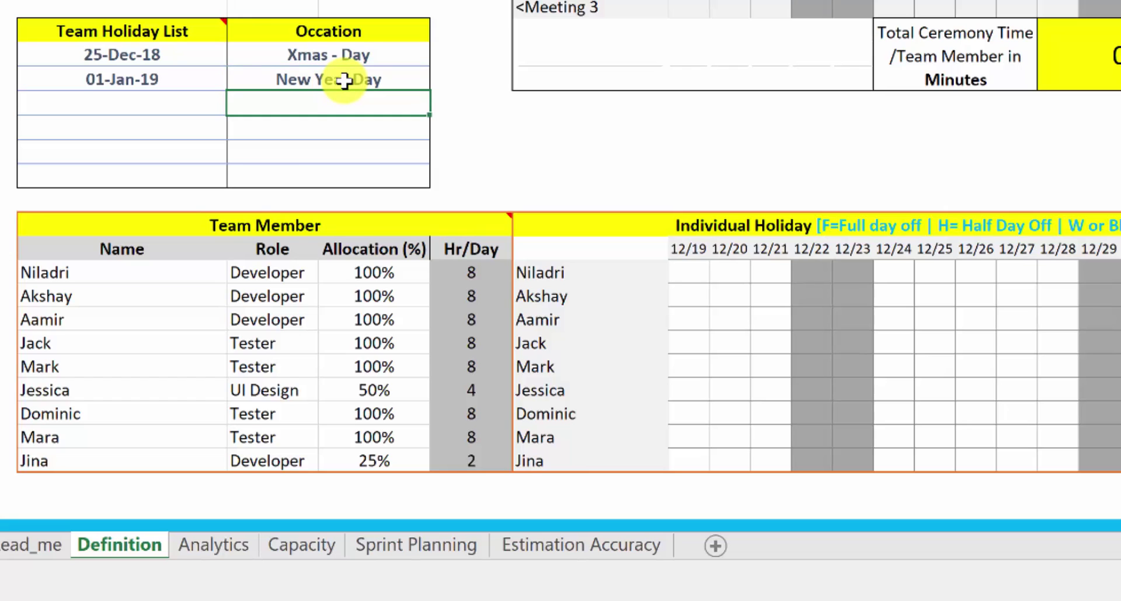
click(42, 275)
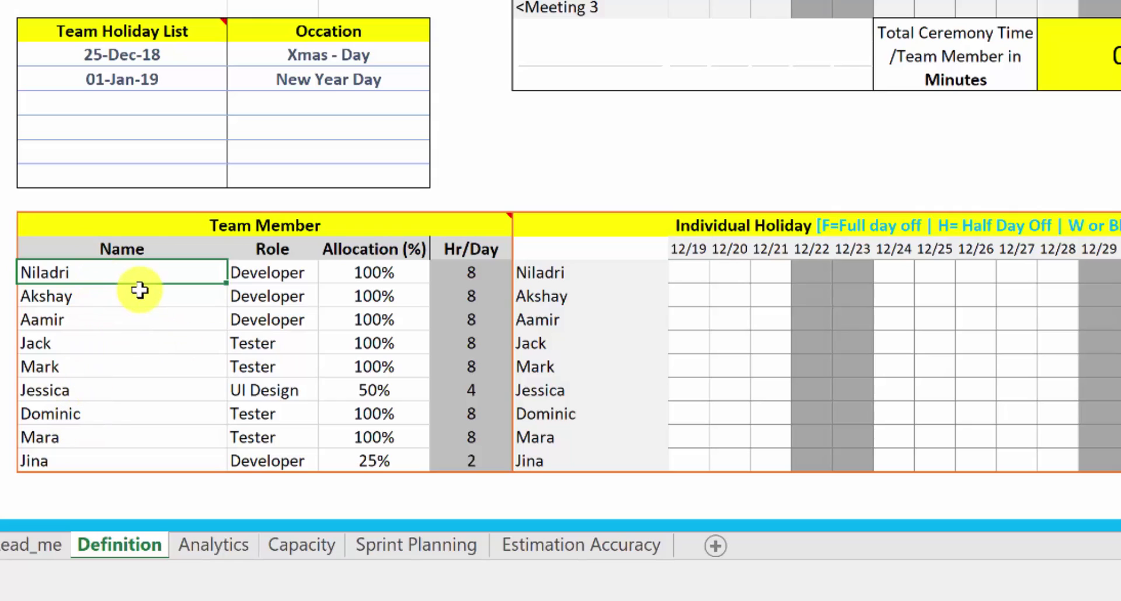
Step: Delete the last Developer's name and role (C33:D33) from the Team Member table
key(Down)
key(Down)
key(Down)
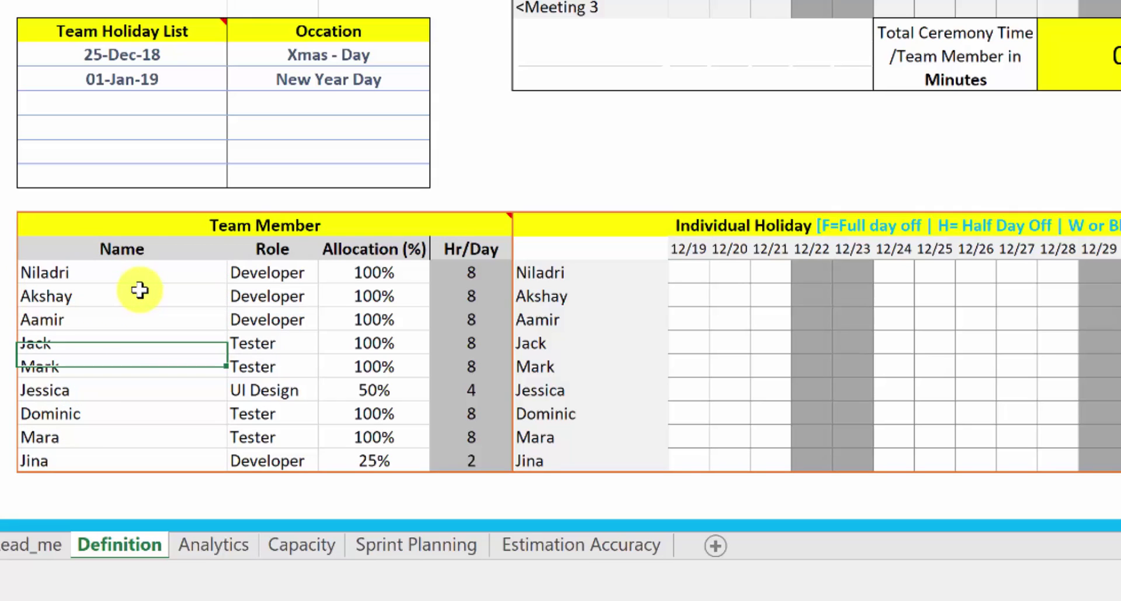
key(Right)
key(Right)
key(Left)
key(Down)
key(Down)
key(Down)
key(Down)
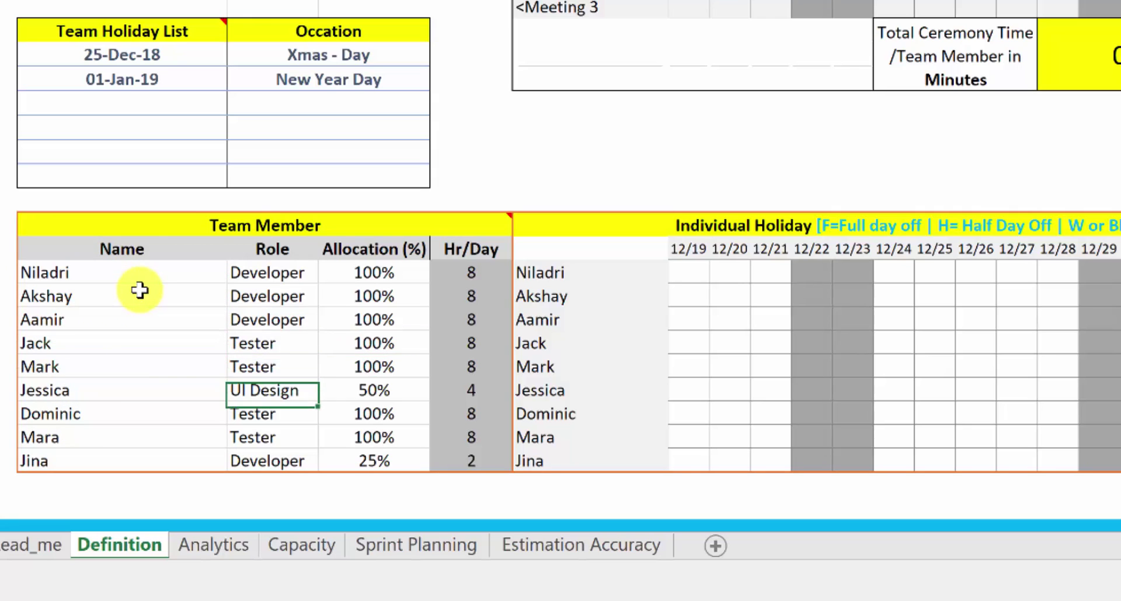
key(Down)
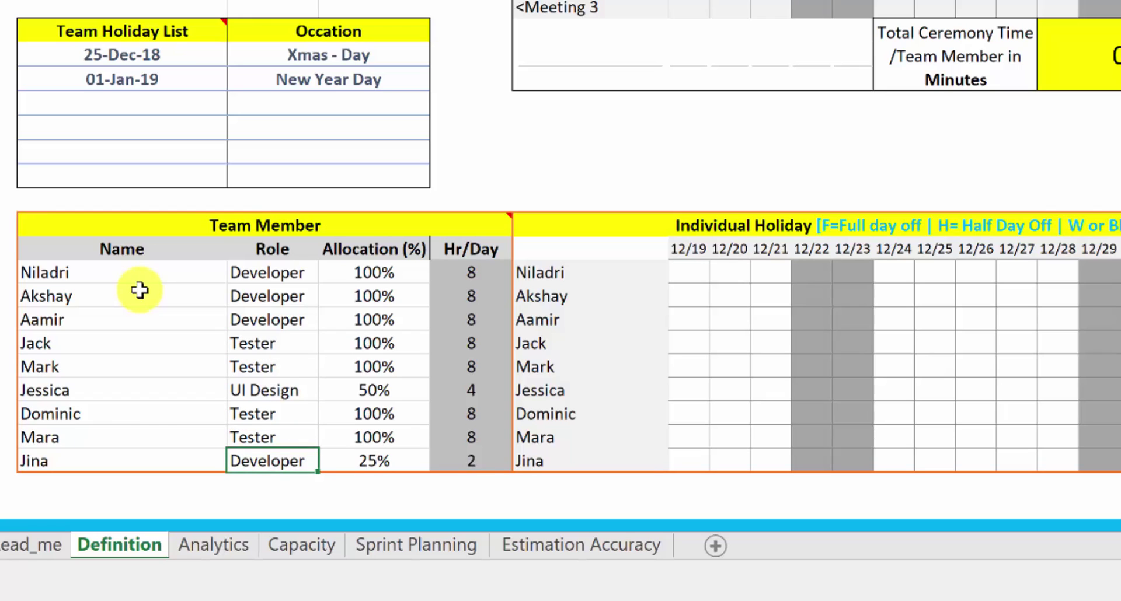
key(Left)
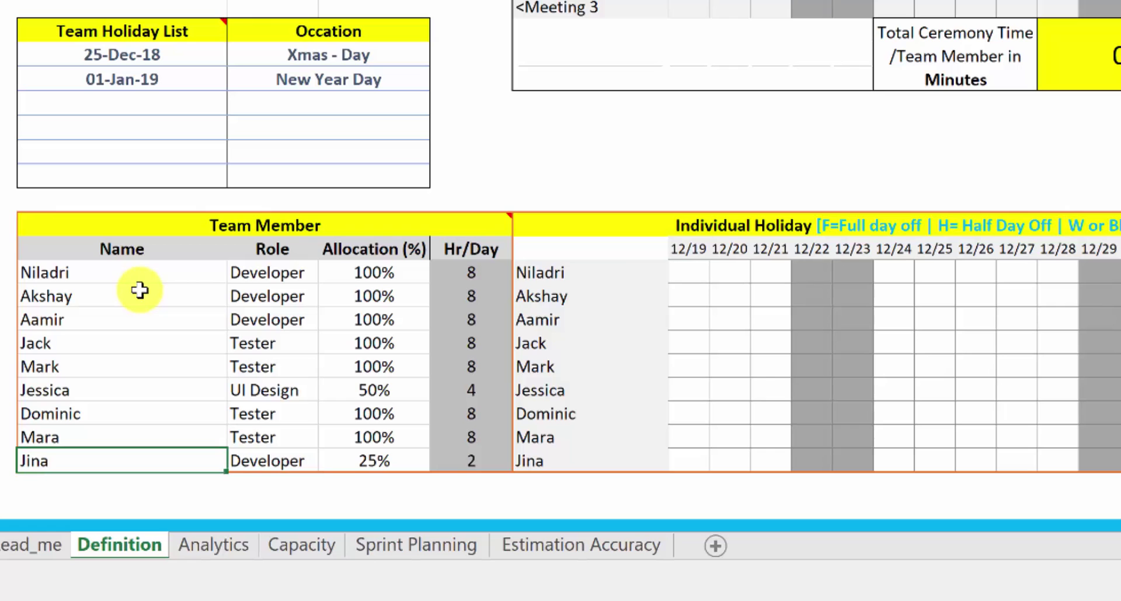
key(shift+Right)
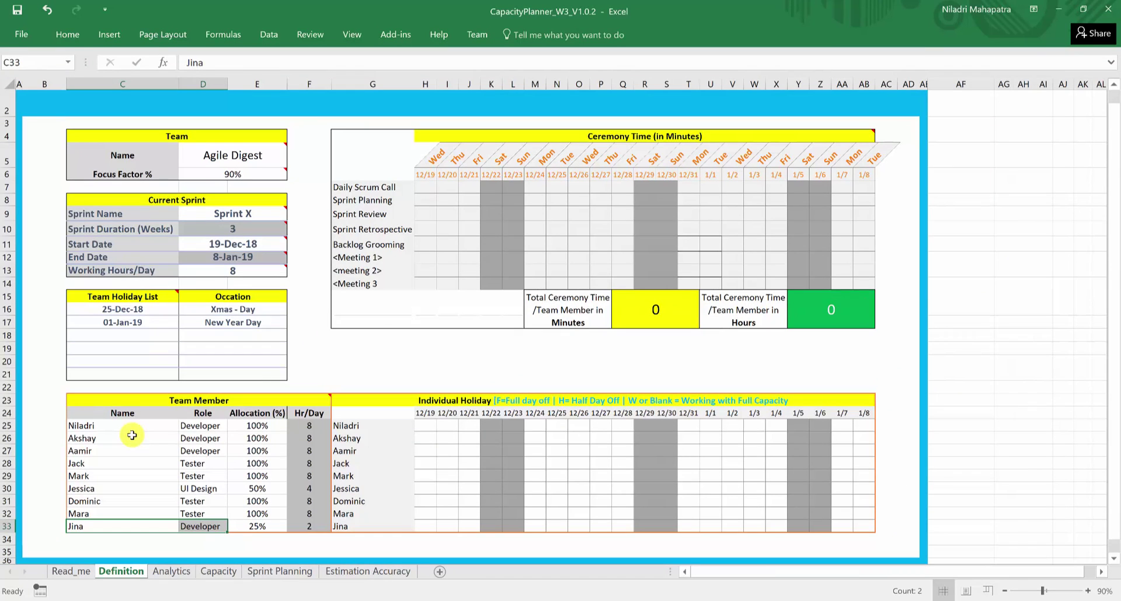
key(Delete)
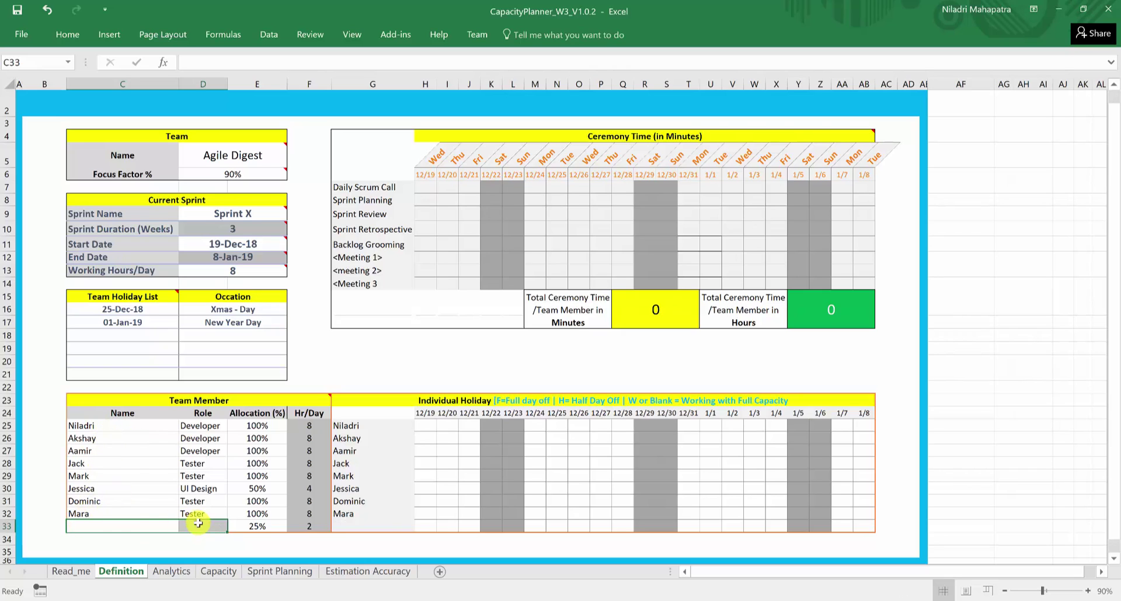
Step: Set the remaining last member's (Tester) allocation in E32 to 25%, giving 2 hours per day
click(100, 512)
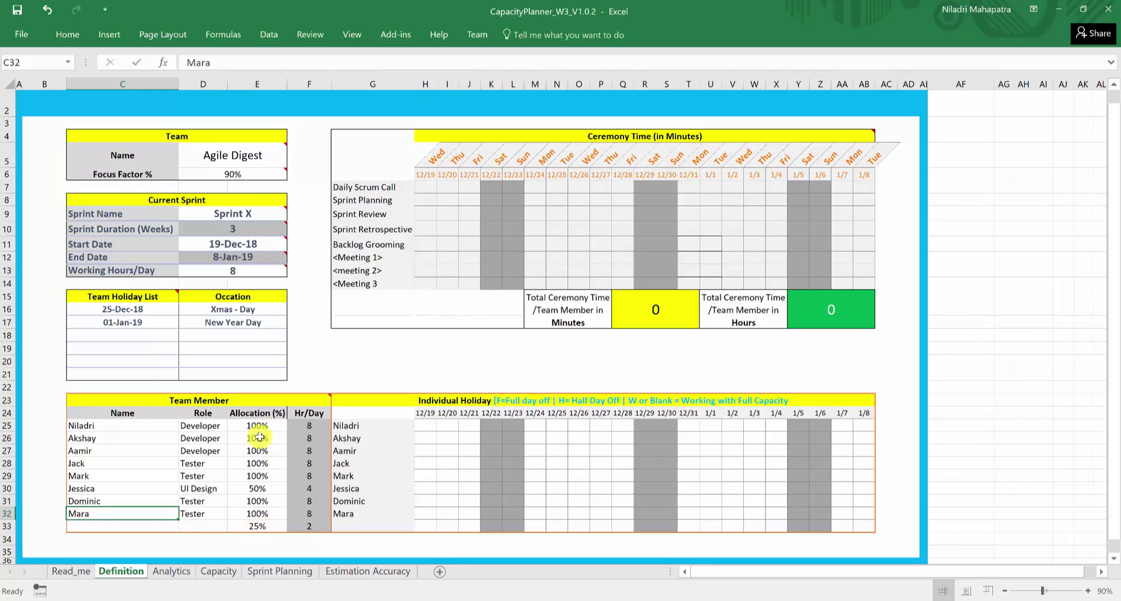
click(260, 502)
click(255, 514)
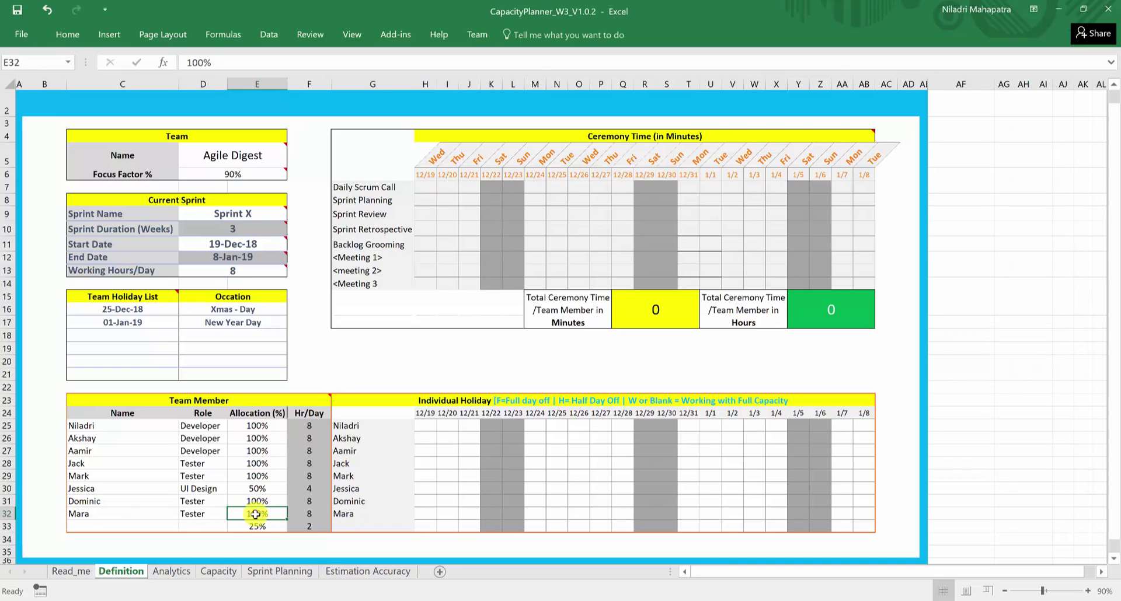
text(255)
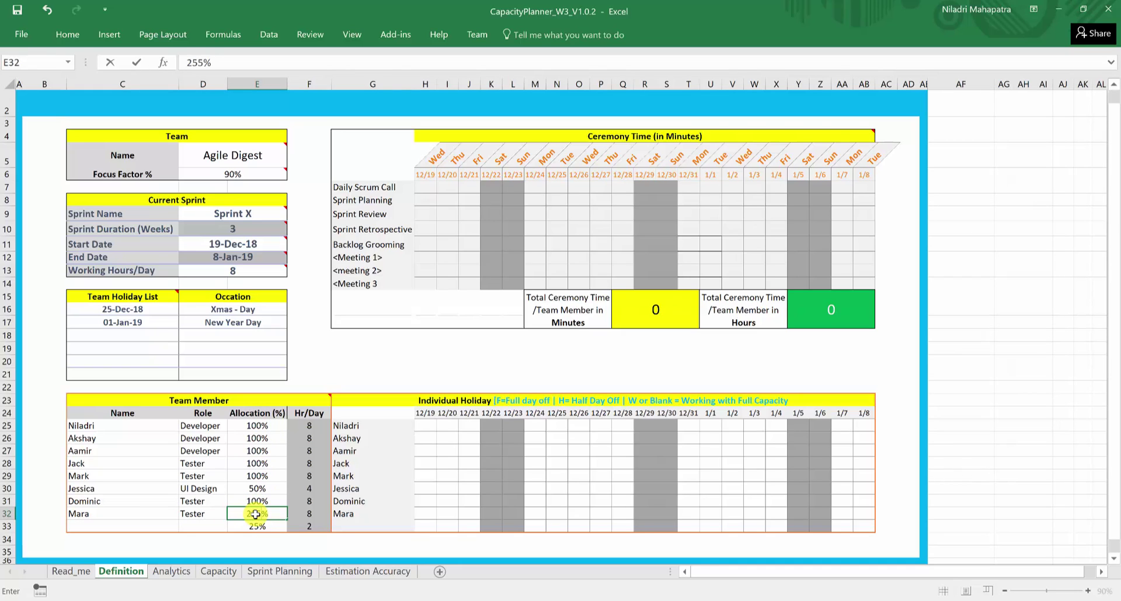
key(Return)
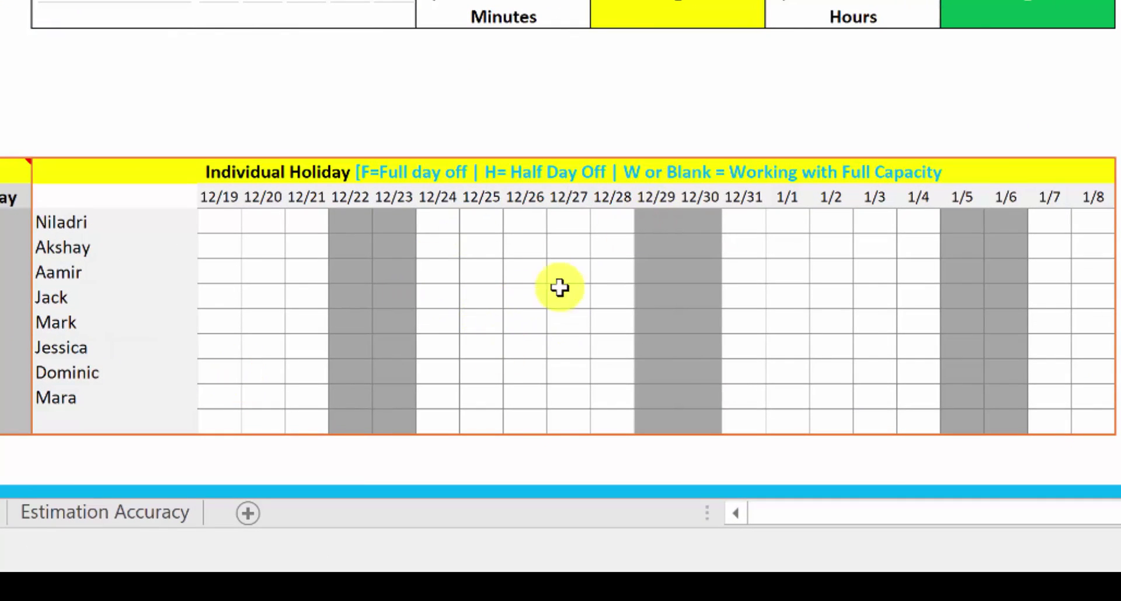
Step: Use the day-off dropdowns to mark a full day off on 12/25 and a half day off on 1/1
click(470, 323)
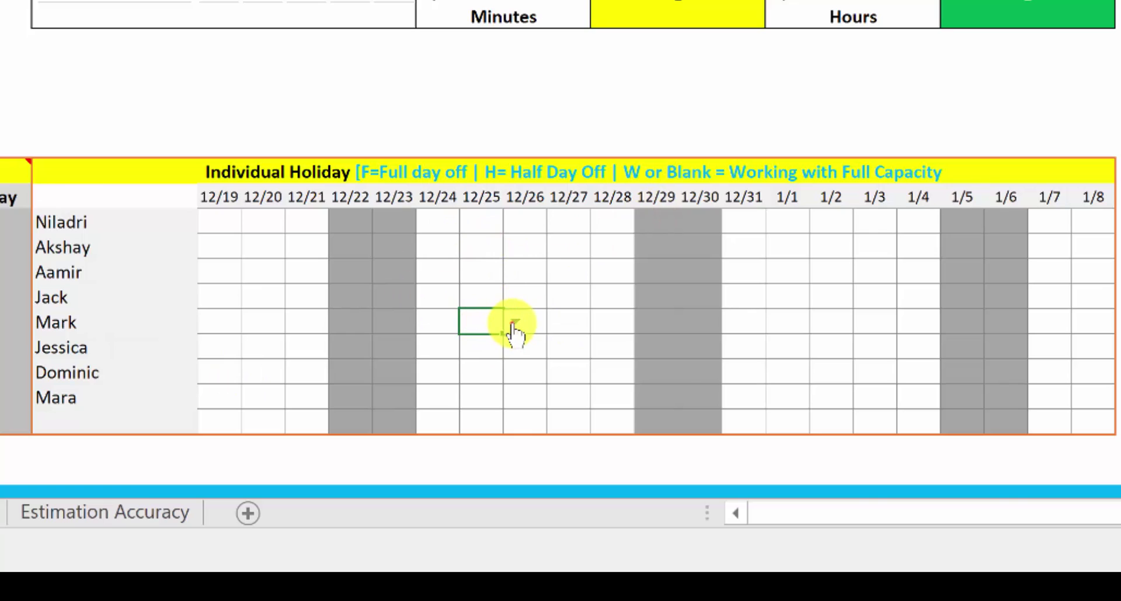
click(512, 323)
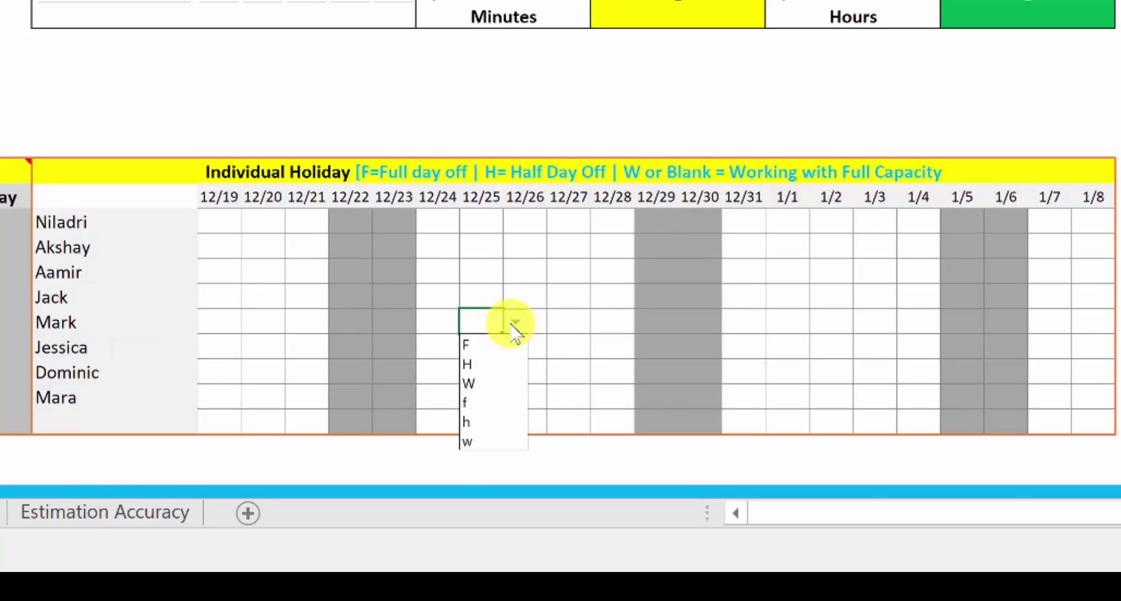
click(488, 346)
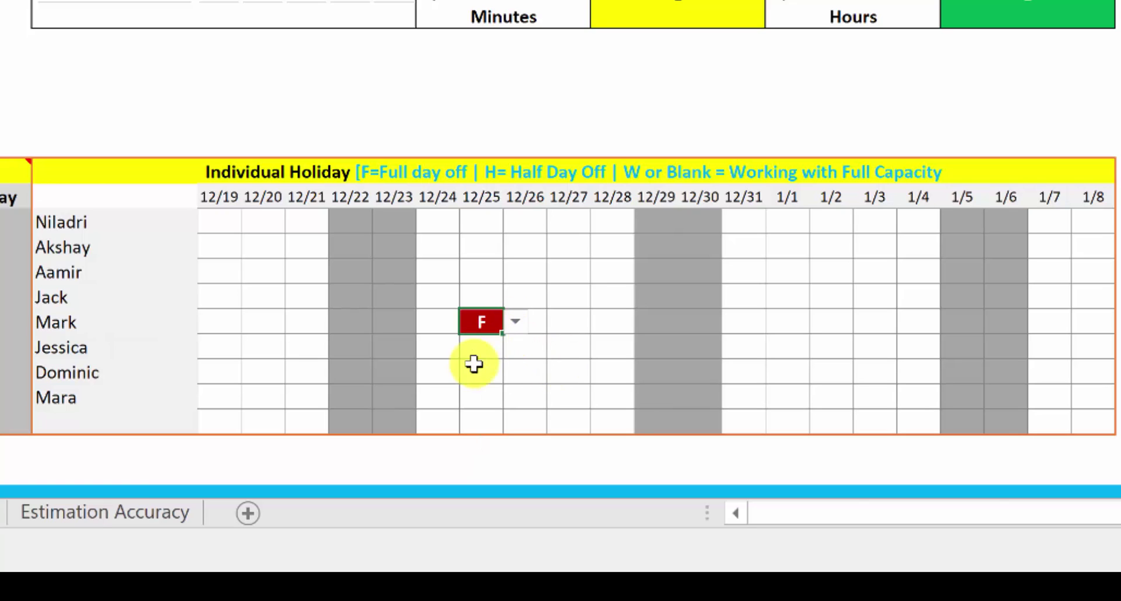
click(790, 246)
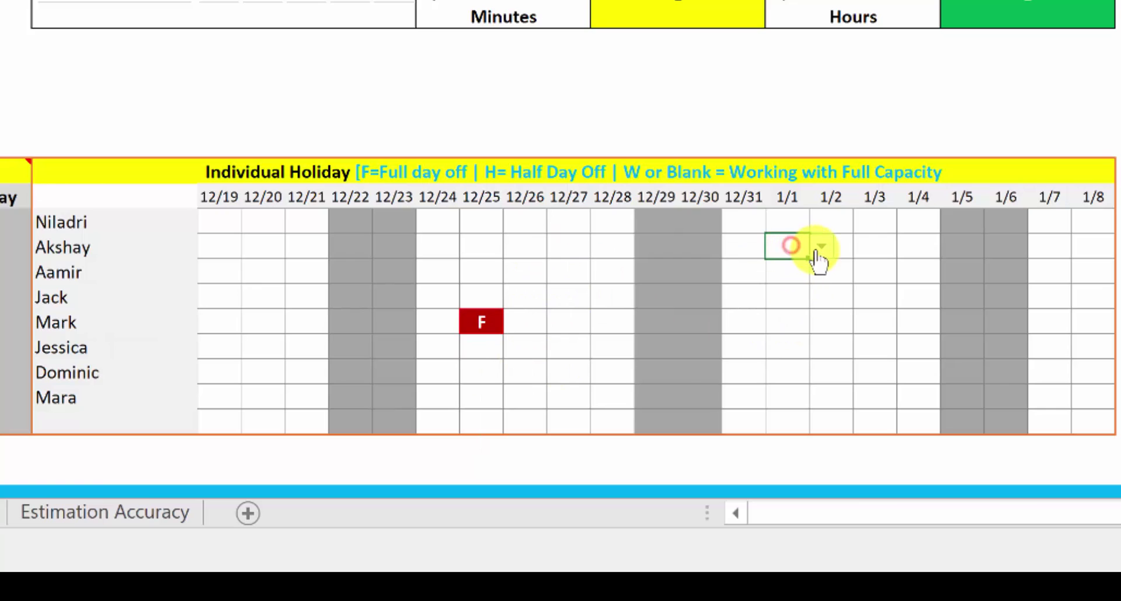
click(820, 246)
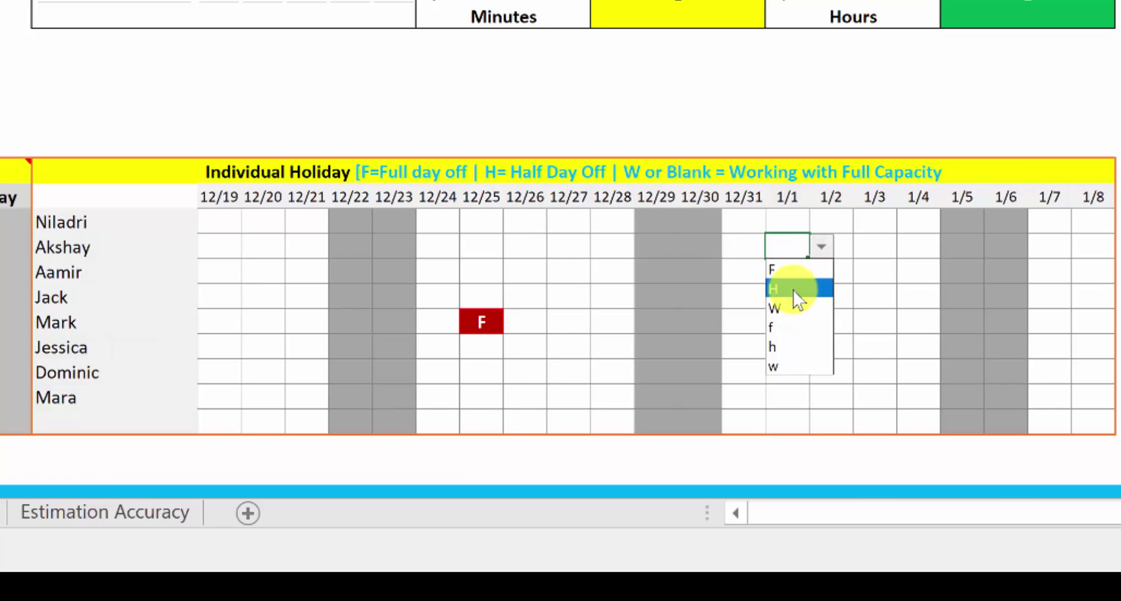
click(793, 289)
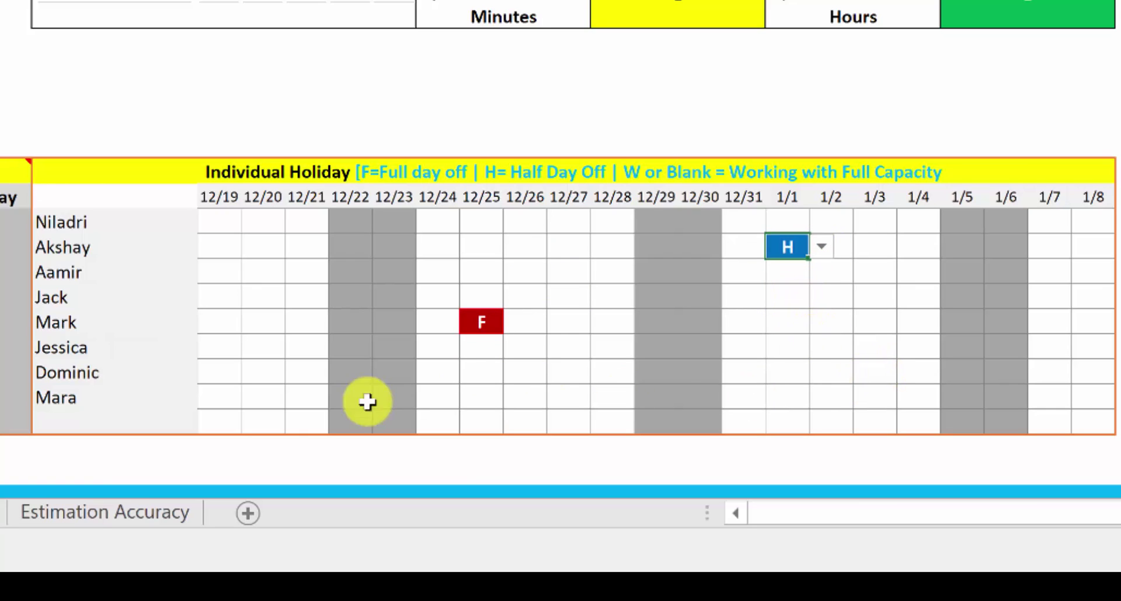
Step: Enter a half day off (h) on 12/20 in I32 and a full day off (f) on 1/8 in AB27
click(275, 394)
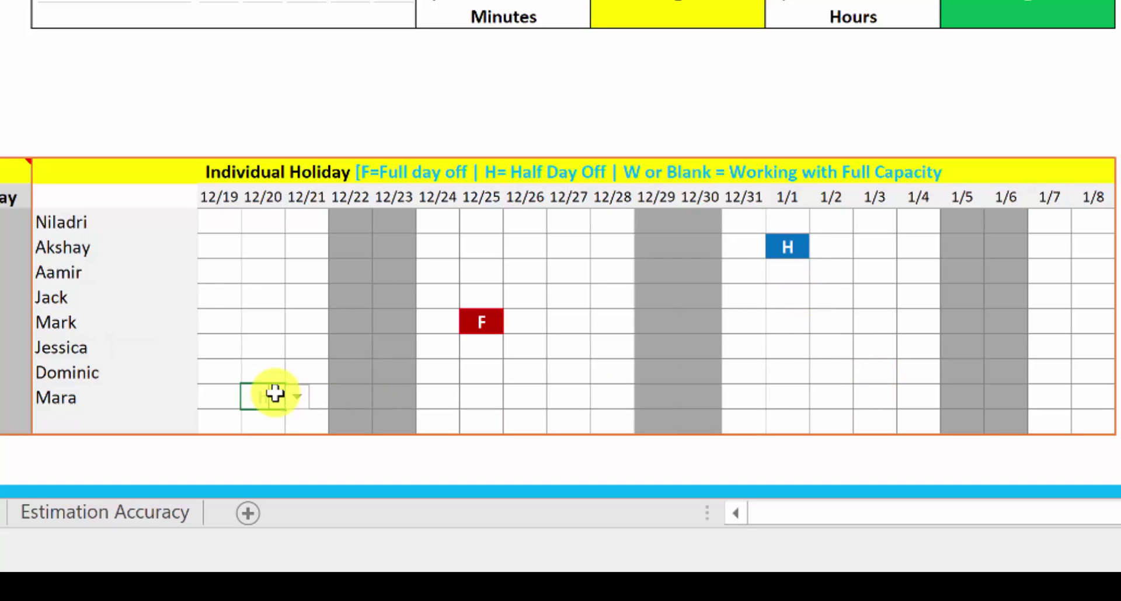
text(h)
key(Return)
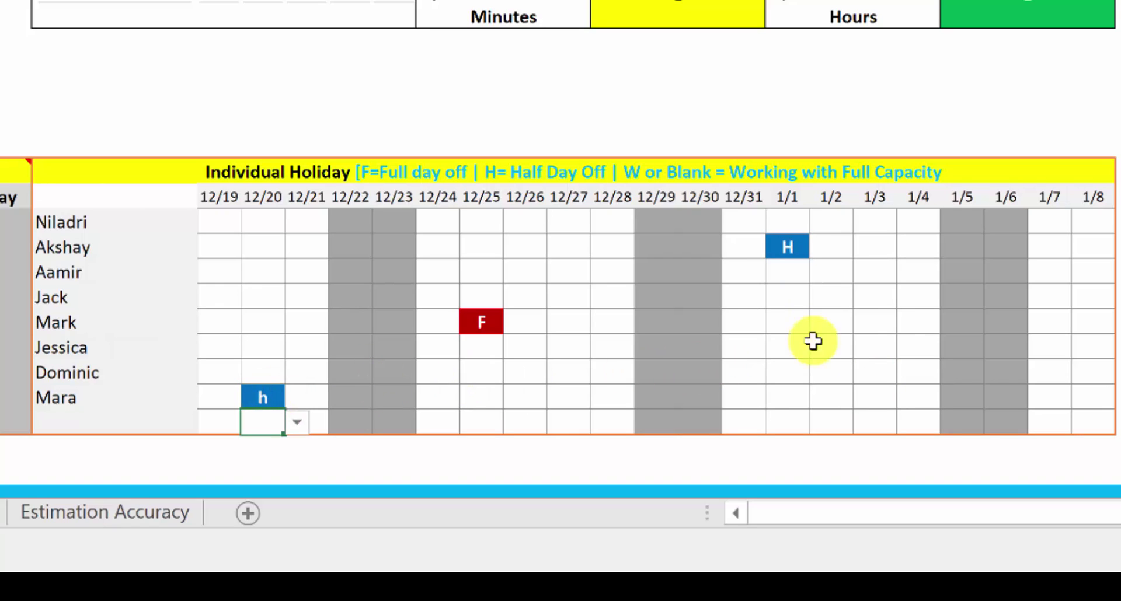
click(1092, 274)
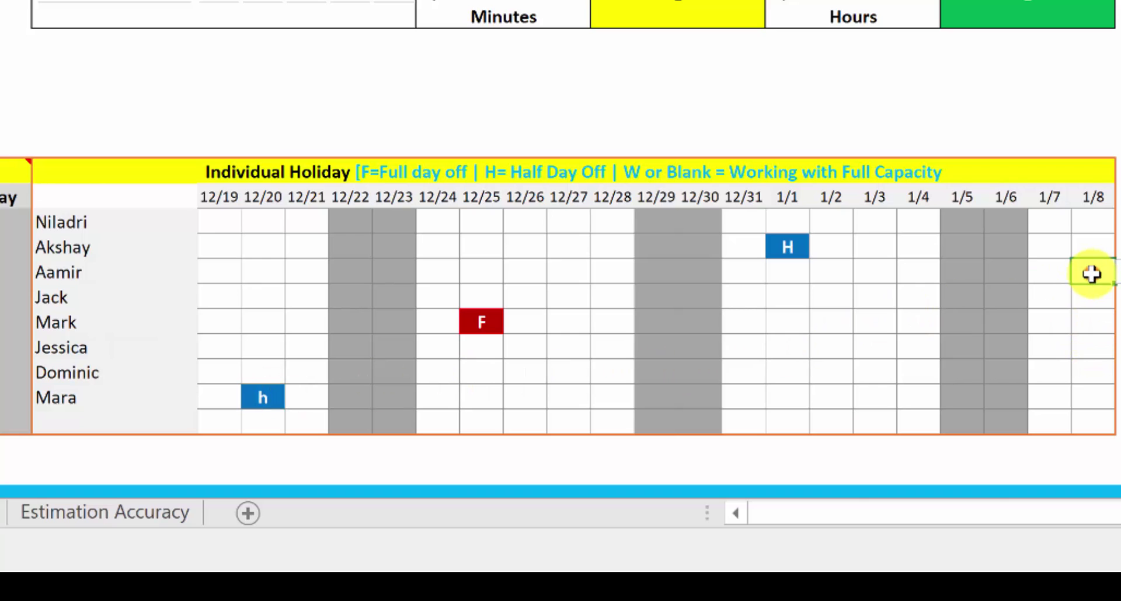
text(f)
key(Return)
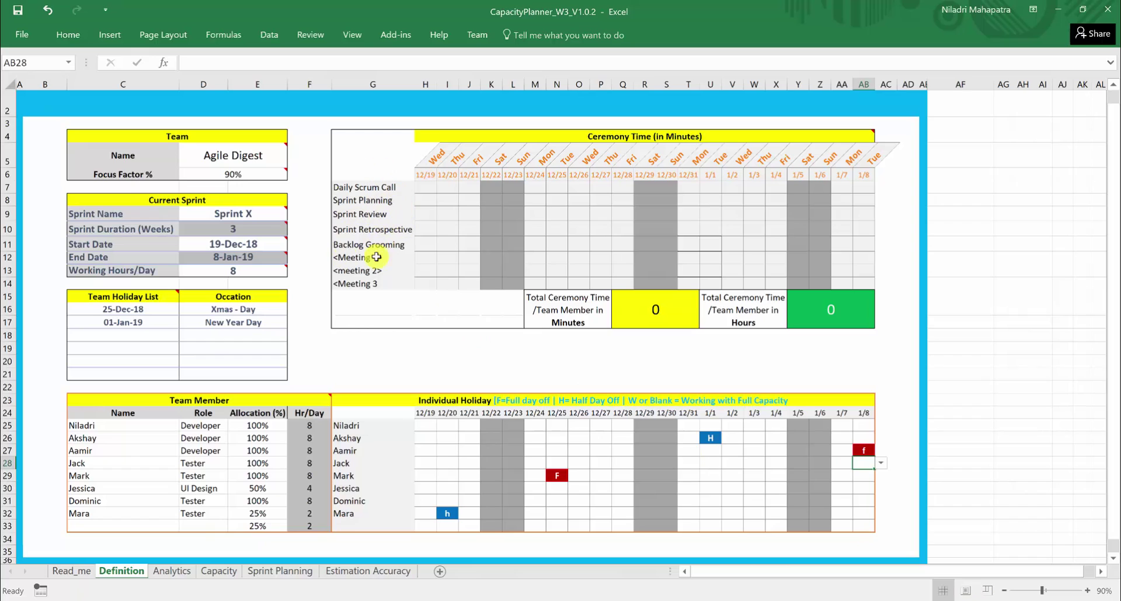
Step: Fill 15 minutes of Daily Scrum Call into every working-day cell of row 7, totalling 225 minutes
click(428, 187)
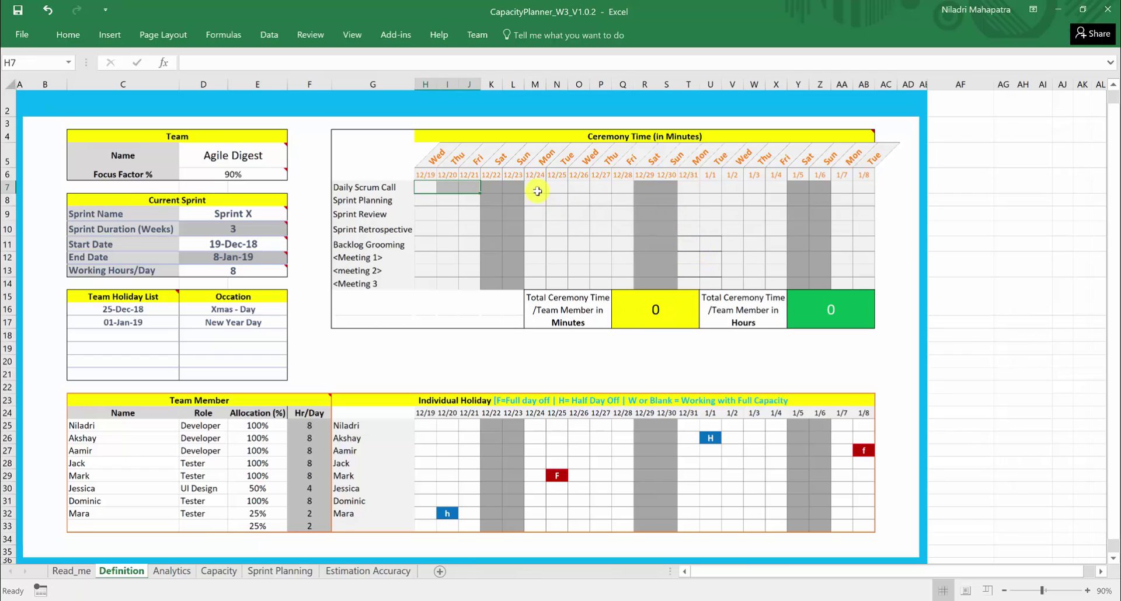
drag(537, 191, 864, 188)
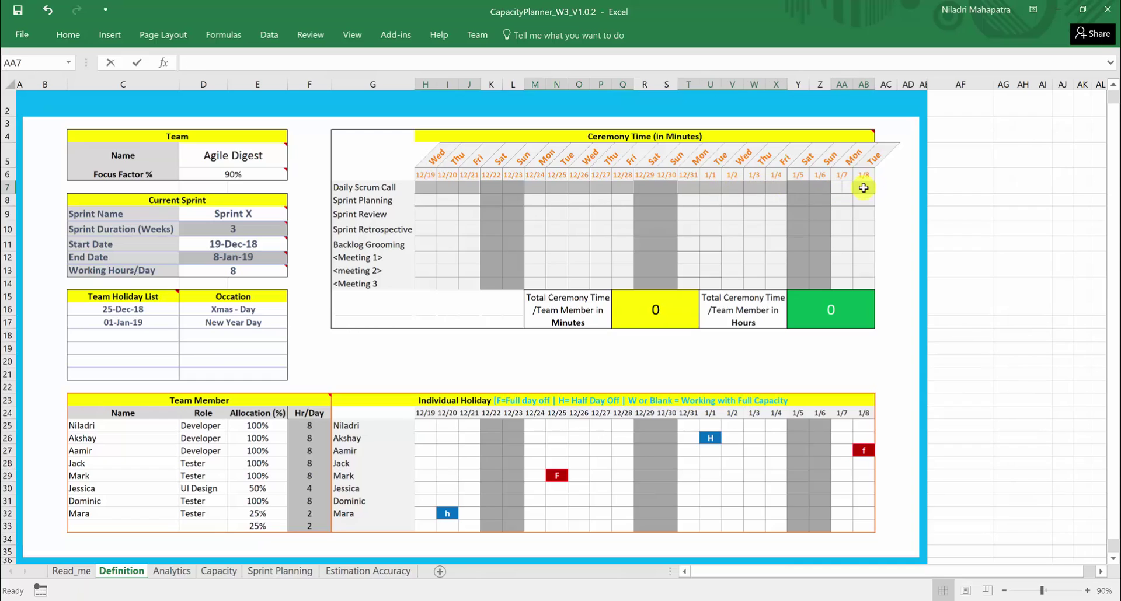
text(15)
key(ctrl+Return)
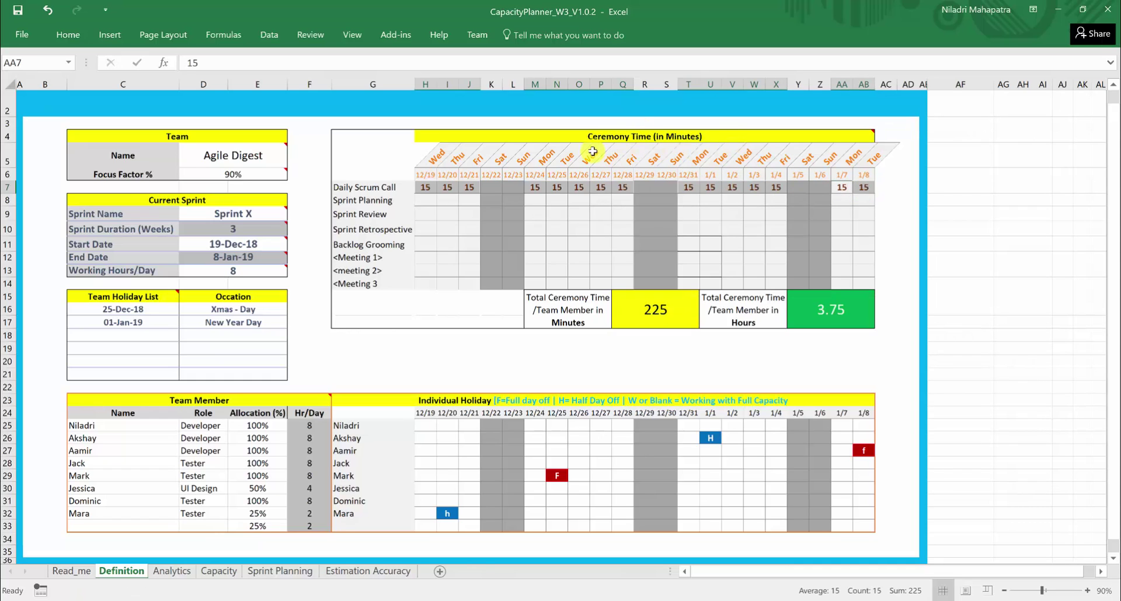
Step: Enter 120 minutes of Sprint Planning on 12/19 and 60-minute Review and Retrospective on 1/8
click(436, 204)
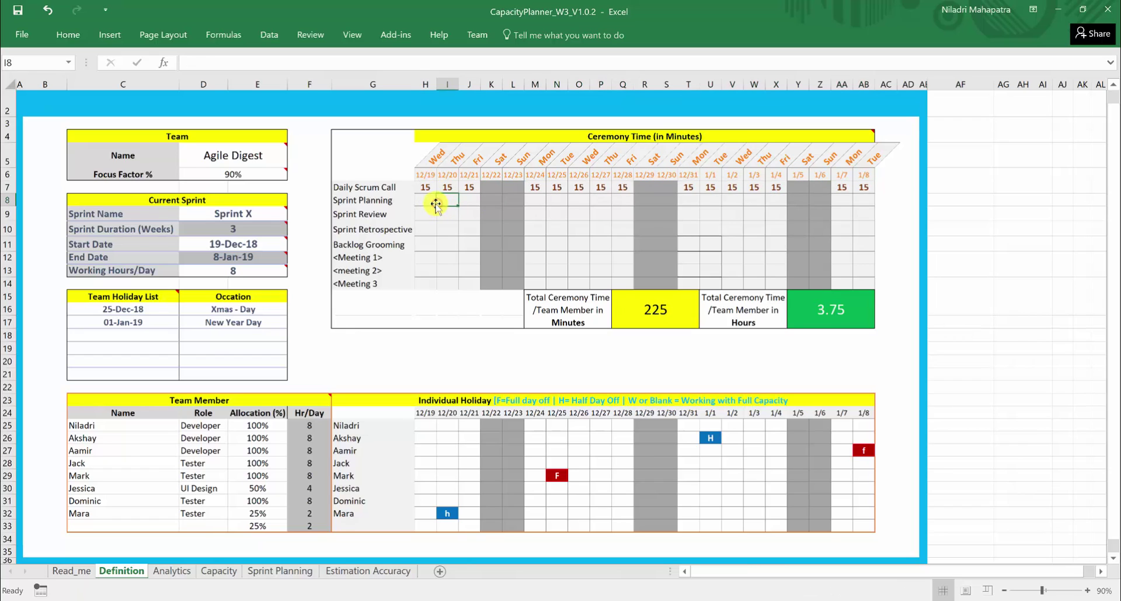
click(424, 204)
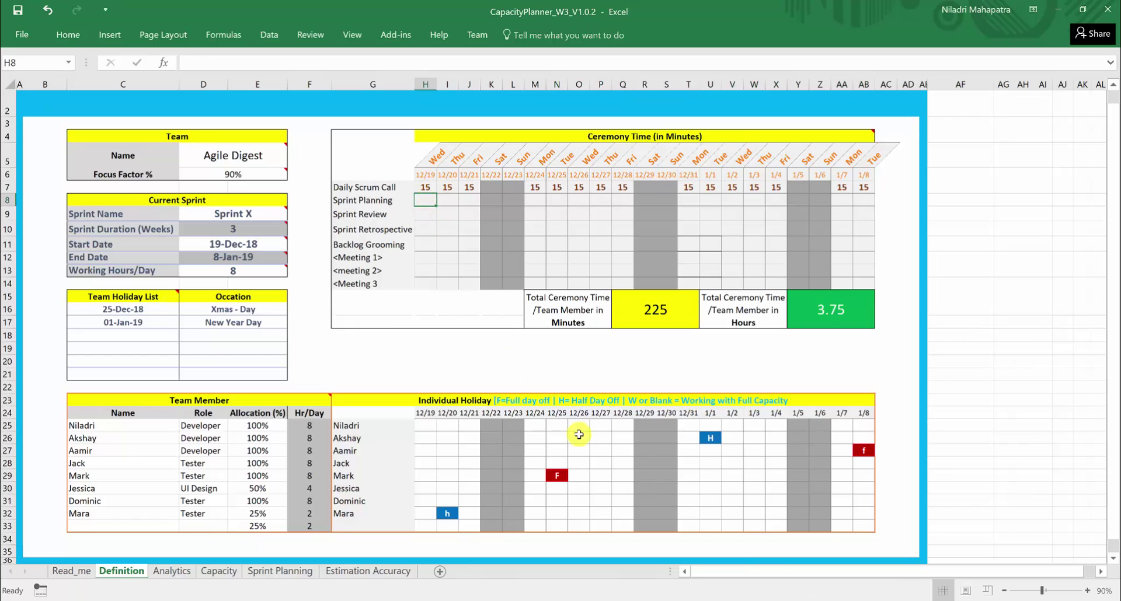
text(1)
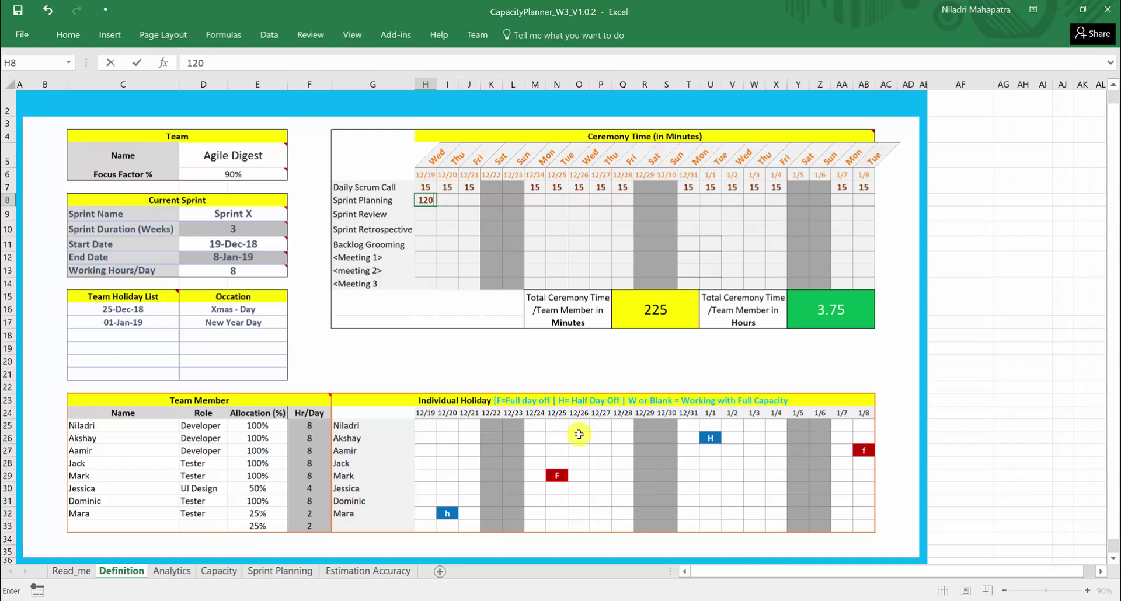
text(20)
key(Return)
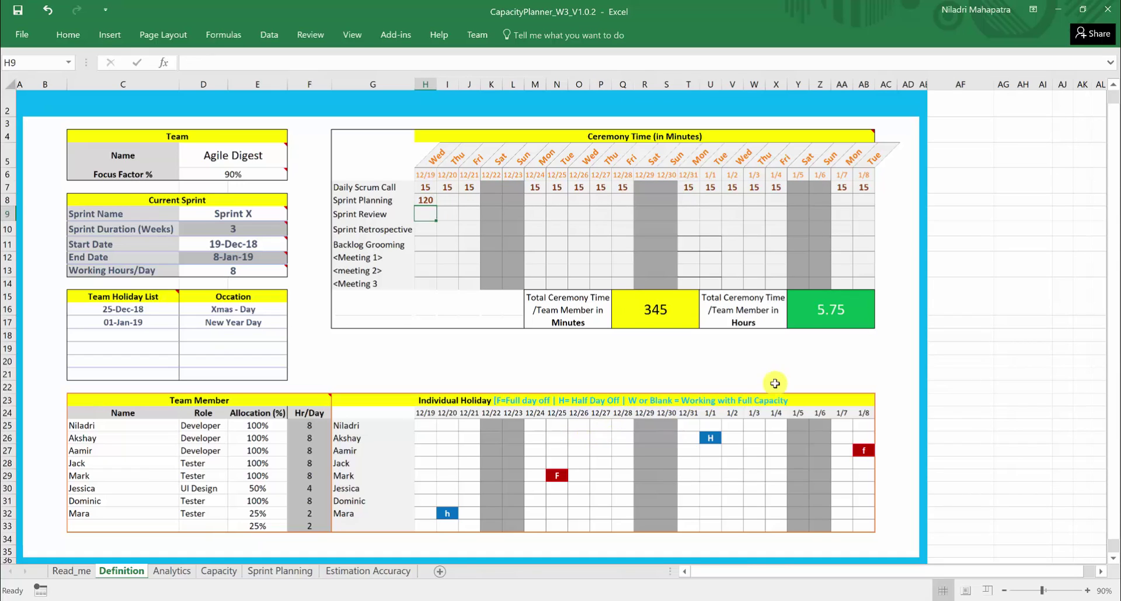
click(863, 216)
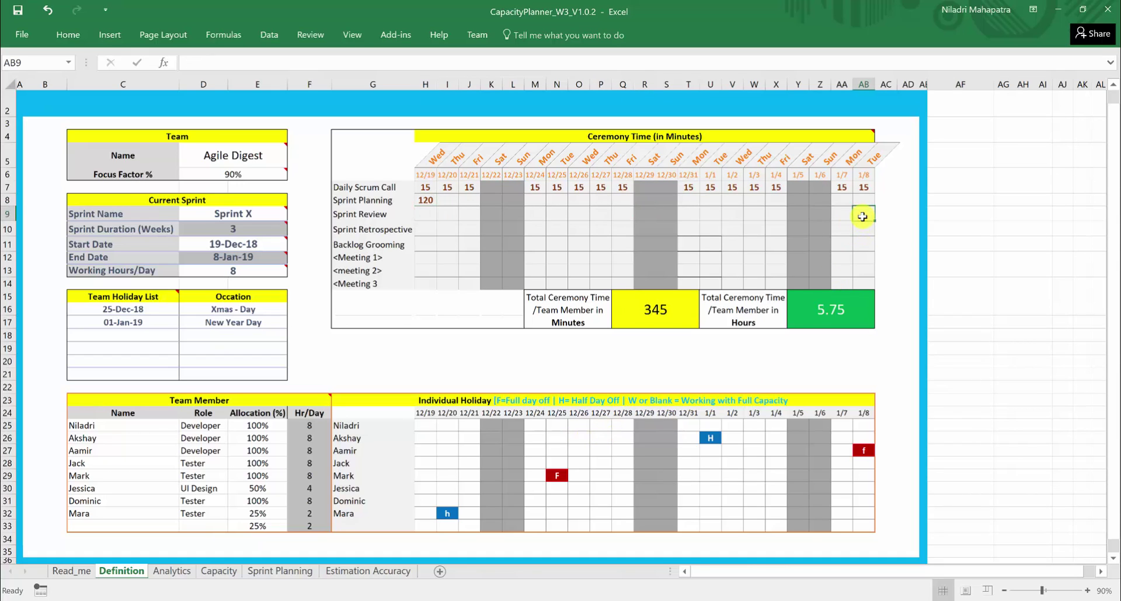
text(6)
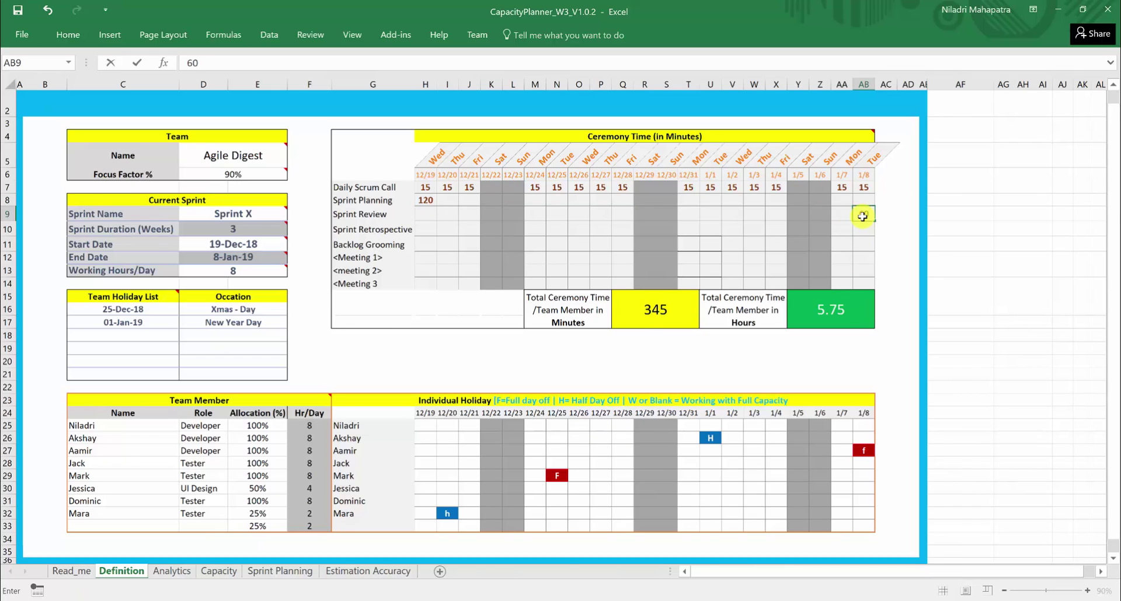
text(0)
key(Return)
text(60)
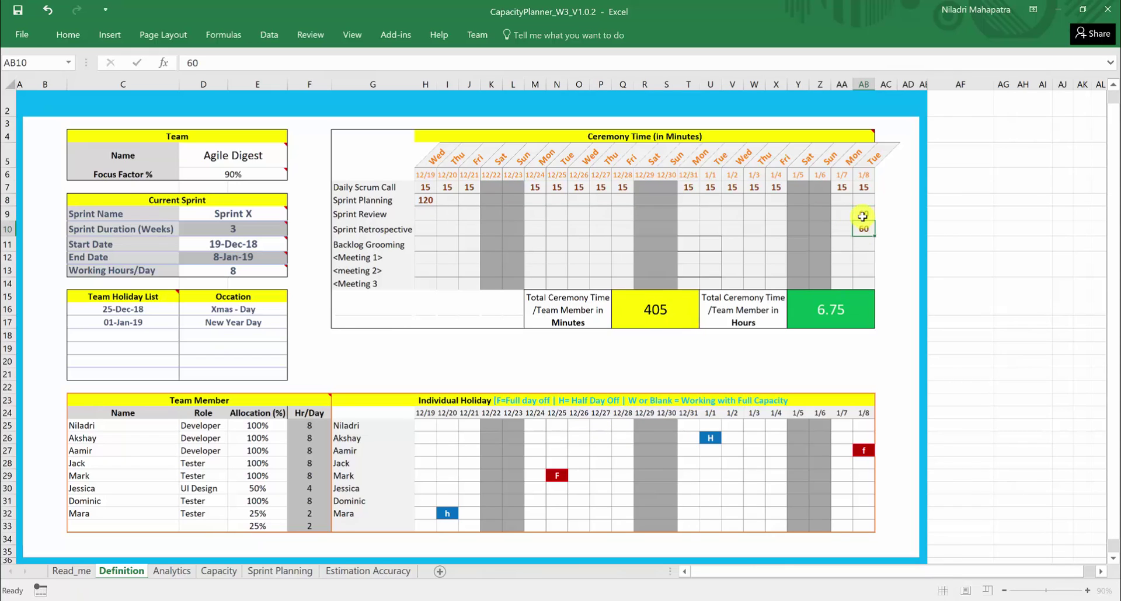
key(Return)
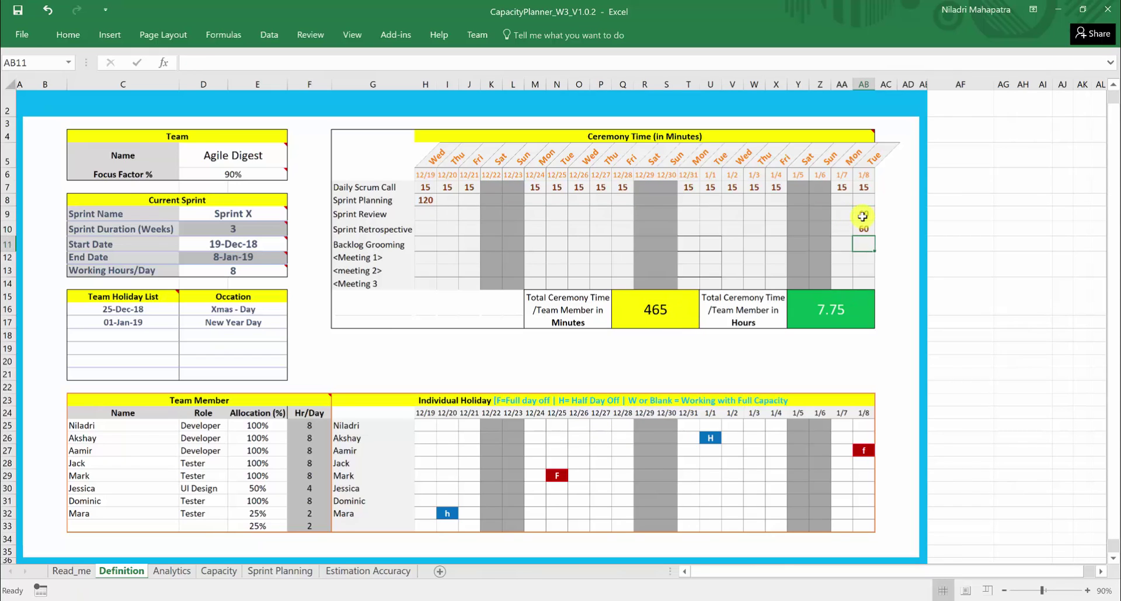
Step: Fill 60-minute Backlog Grooming on 12/20, 12/25, 12/27, 1/1 and 1/3, totalling 765 minutes
click(447, 247)
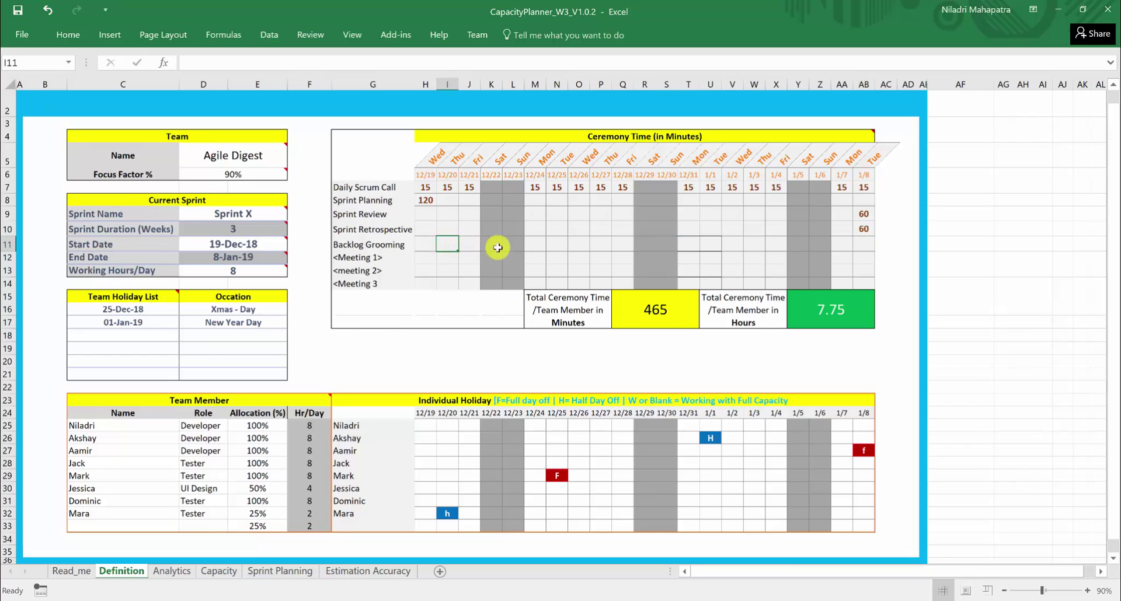
click(558, 245)
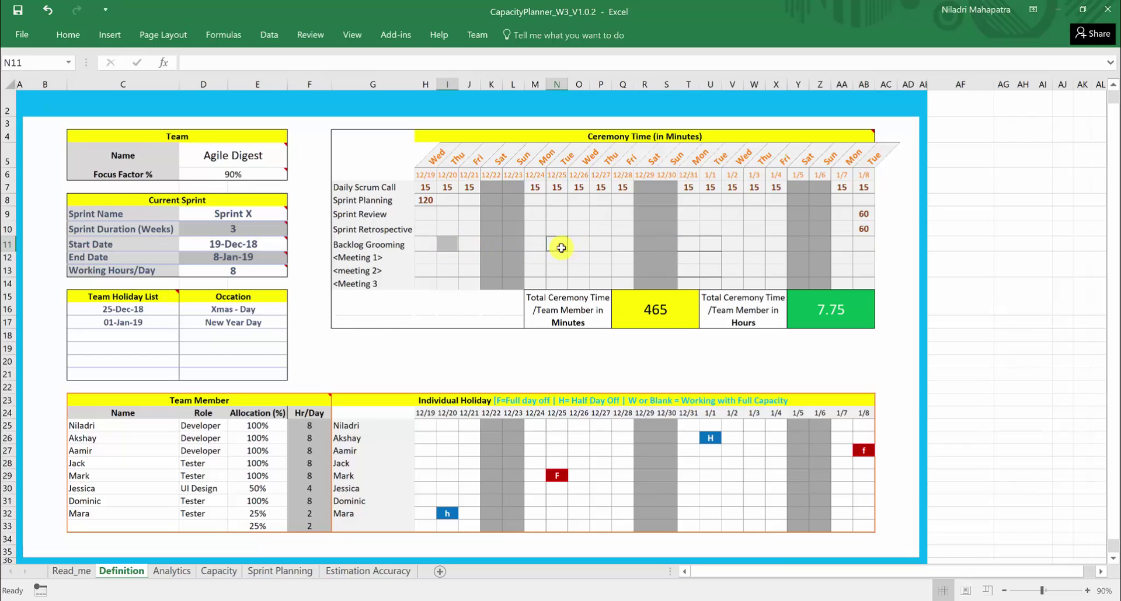
click(606, 245)
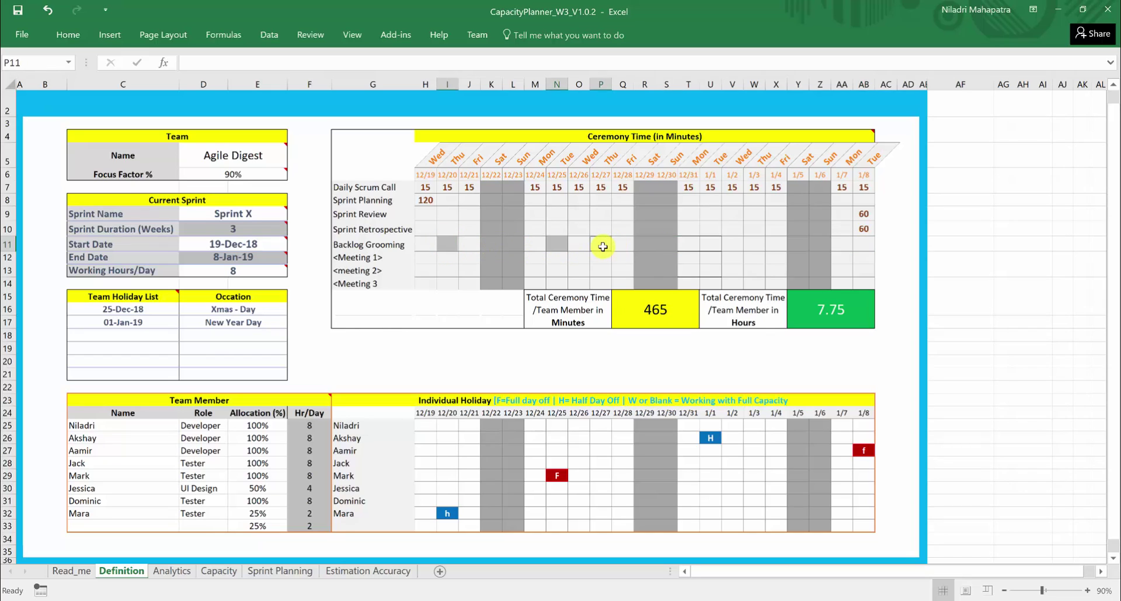
click(711, 249)
click(753, 251)
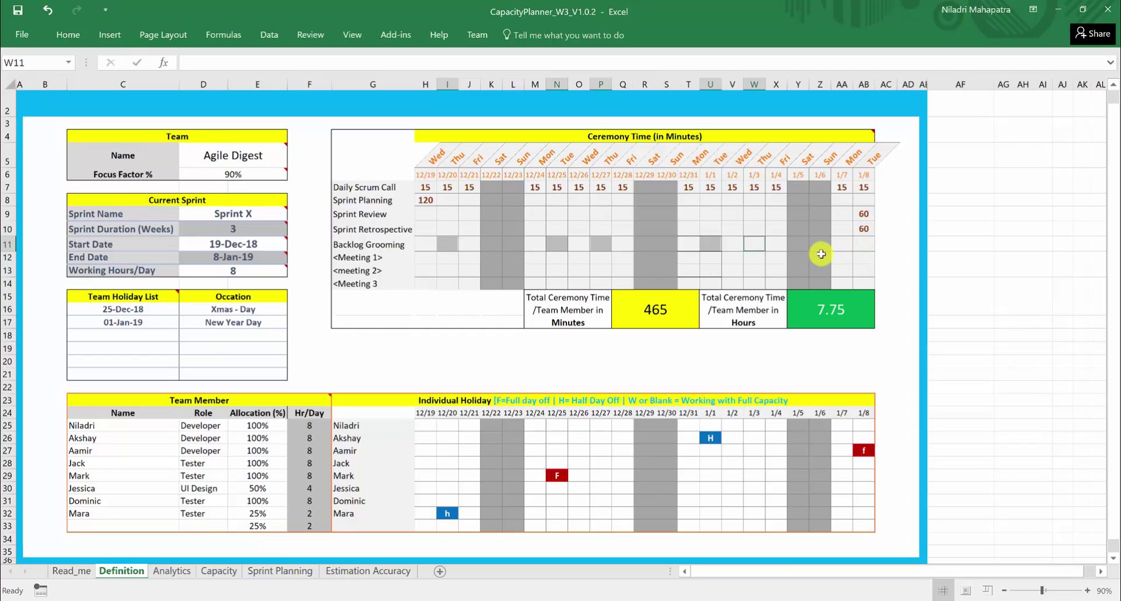
text(60)
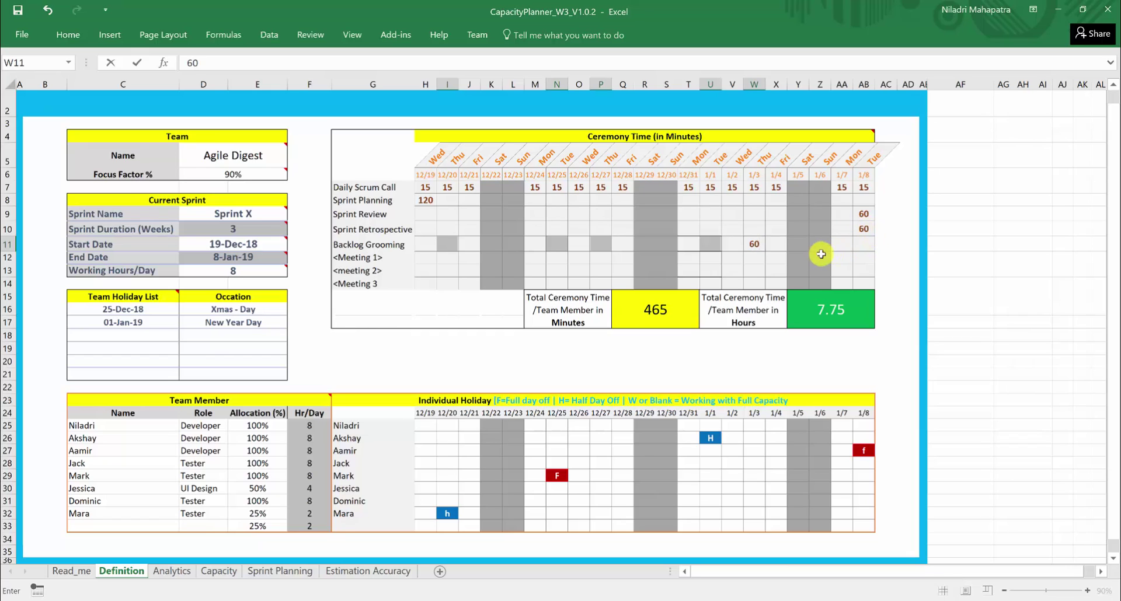
key(ctrl+Return)
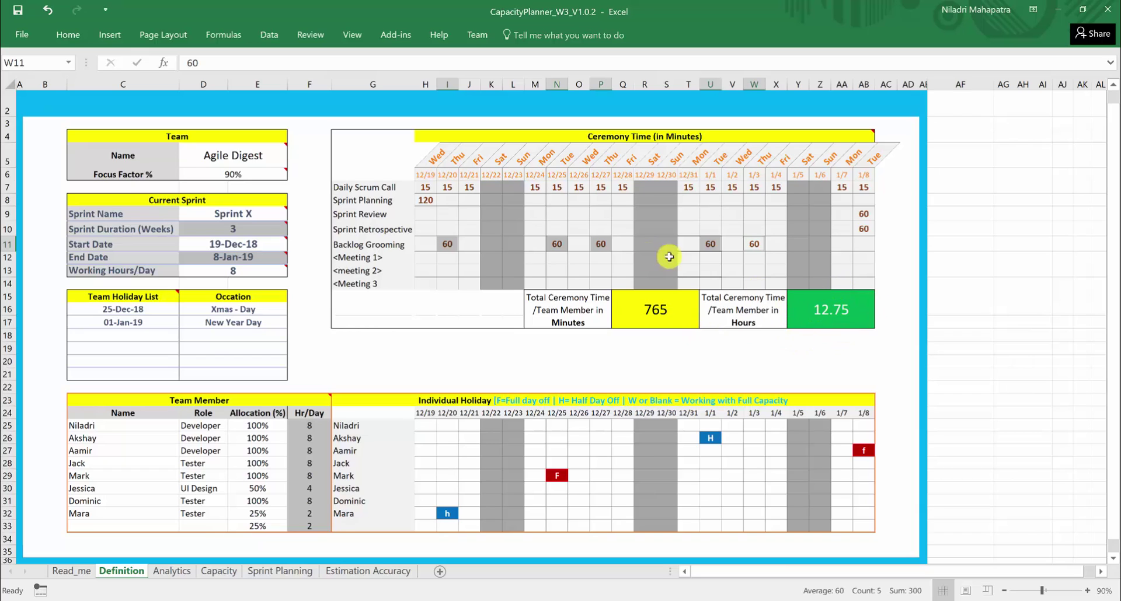
Step: Look over the three spare meeting rows G12:G14 in the ceremony table
click(436, 260)
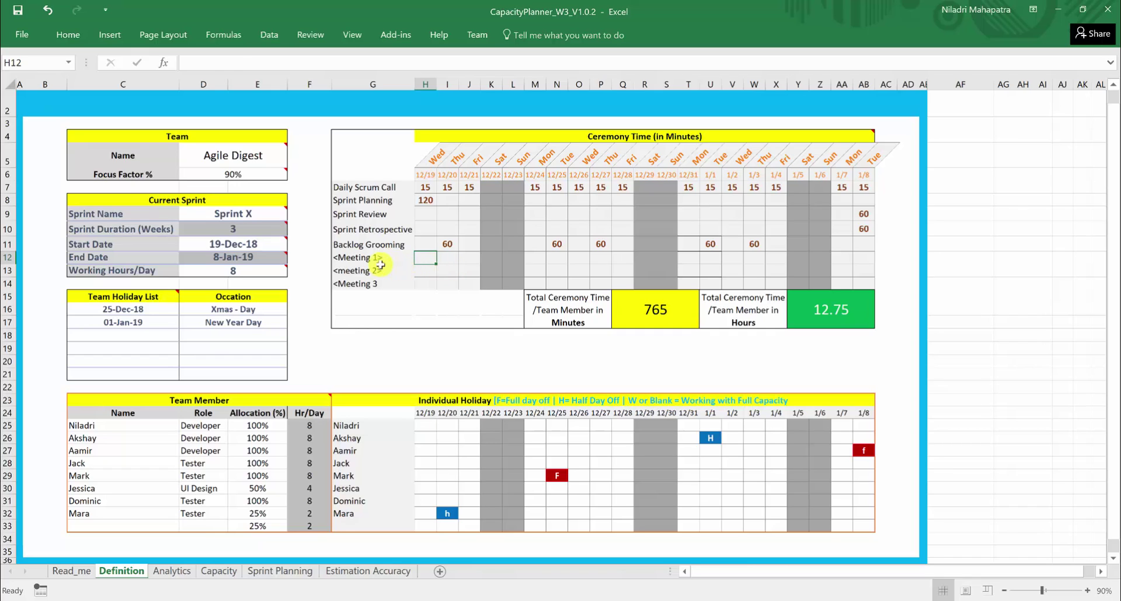
drag(373, 264, 374, 285)
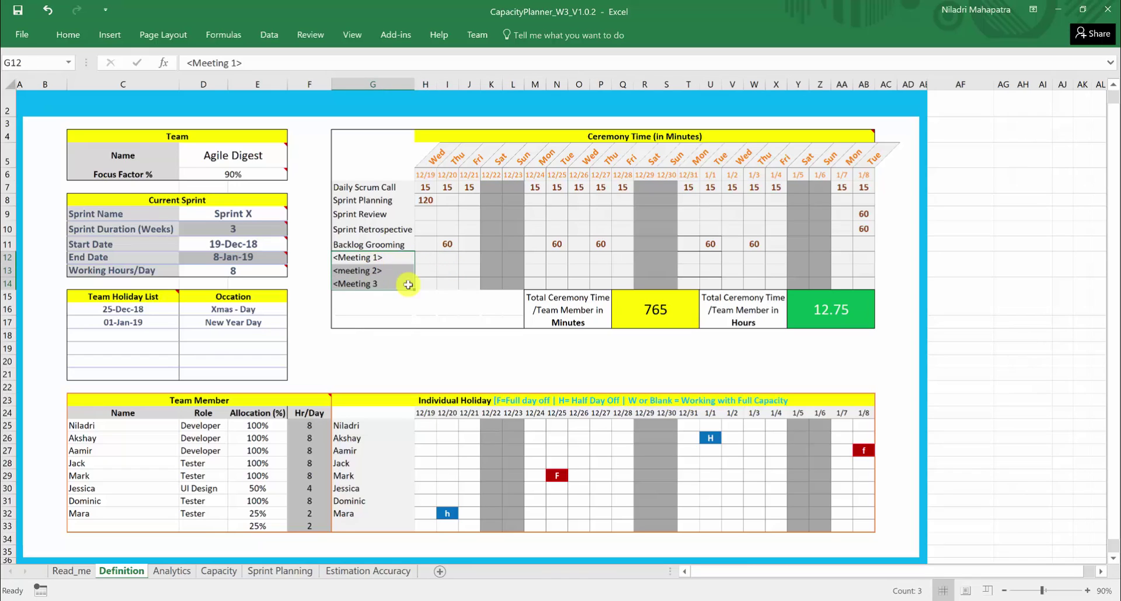
click(445, 270)
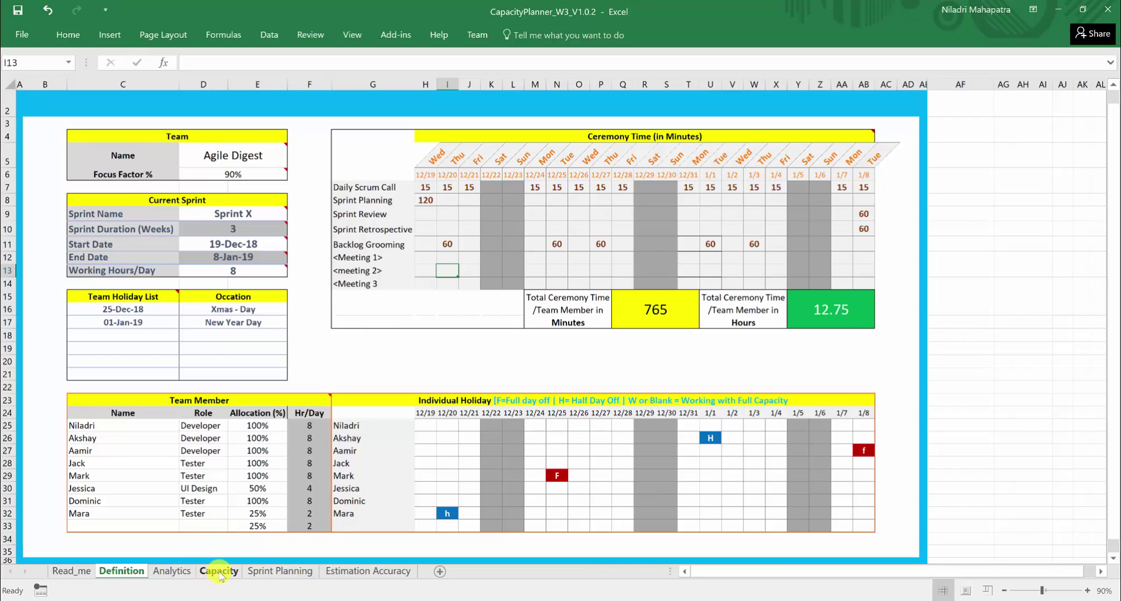
Step: View the Capacity sheet's member capacities, then come back to the Definition sheet
click(219, 572)
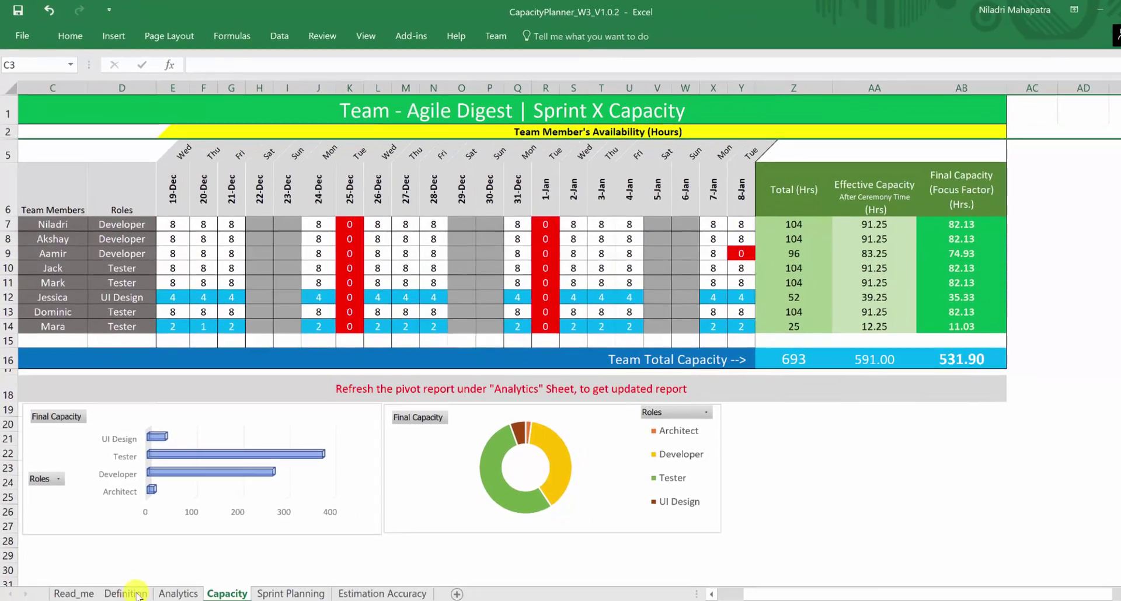
click(132, 593)
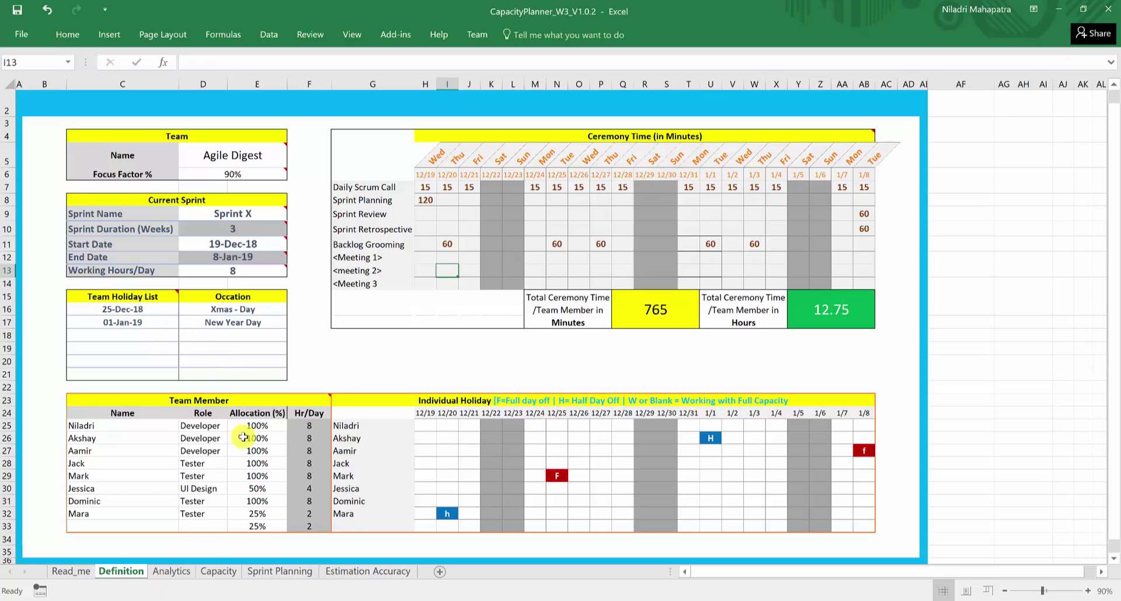
Step: Switch between Capacity and Definition, ending on Capacity with 531.90 final team capacity
click(219, 572)
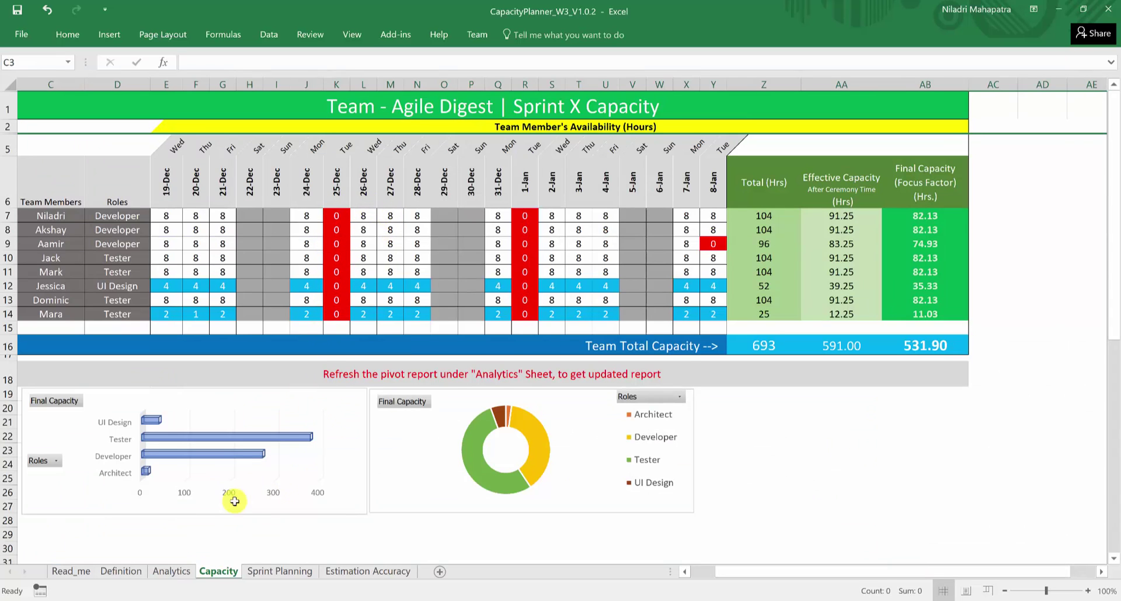
click(120, 574)
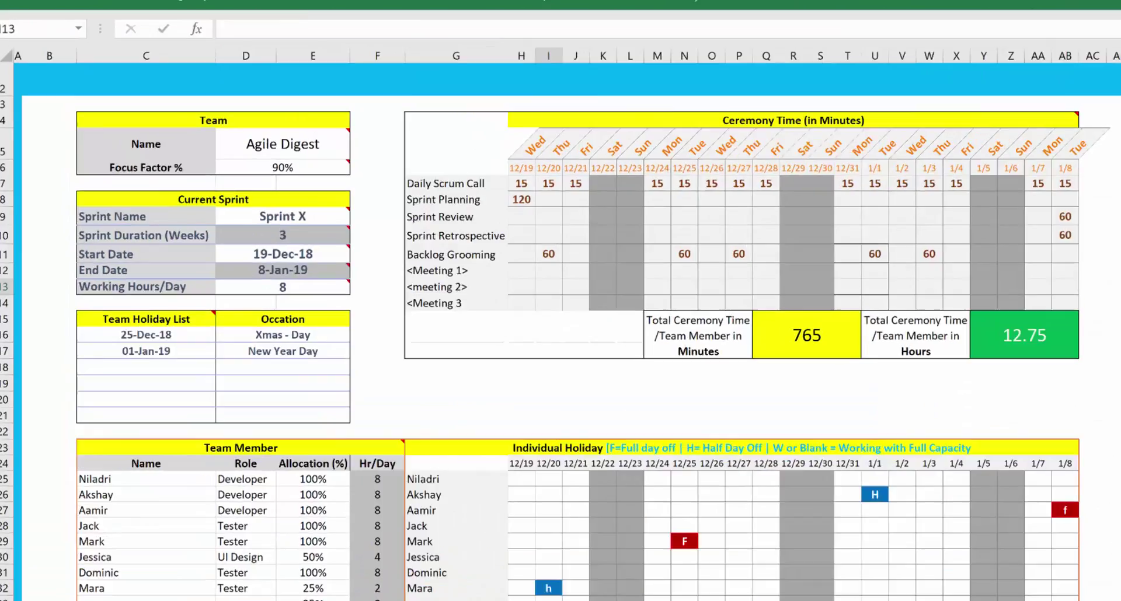
click(218, 572)
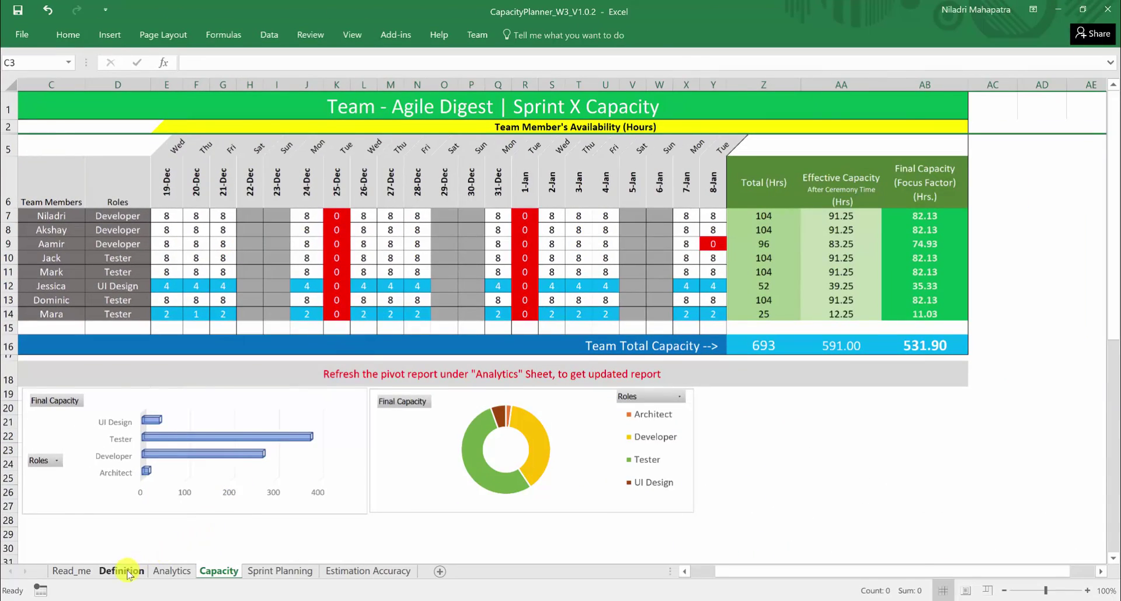
Step: On the Definition holiday grid, give Akshay a half day (H) off on 12/27
click(121, 572)
click(597, 439)
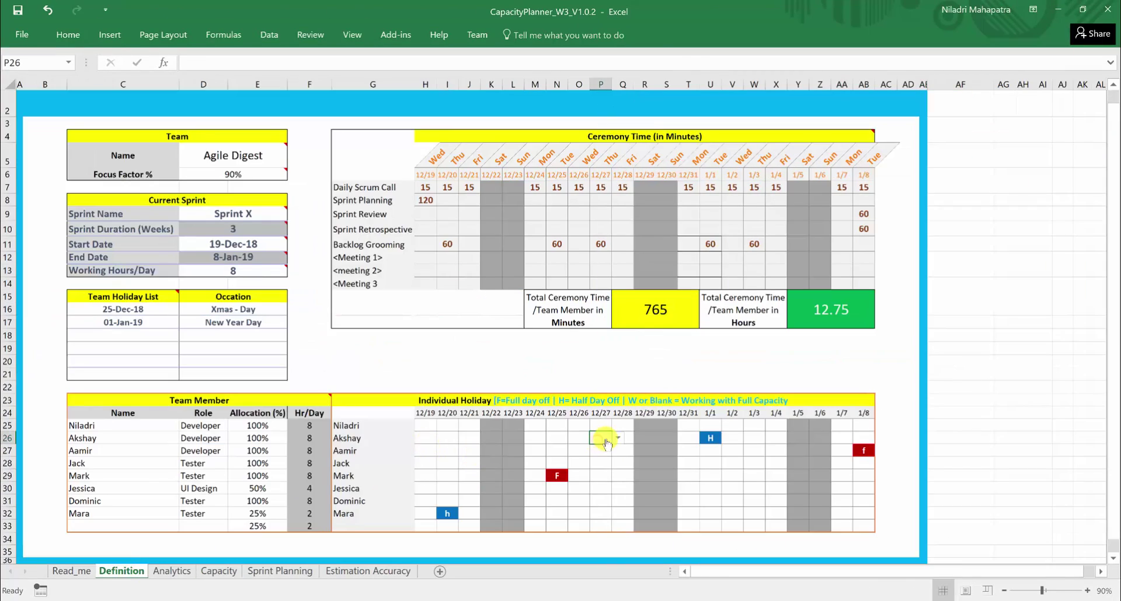
click(617, 439)
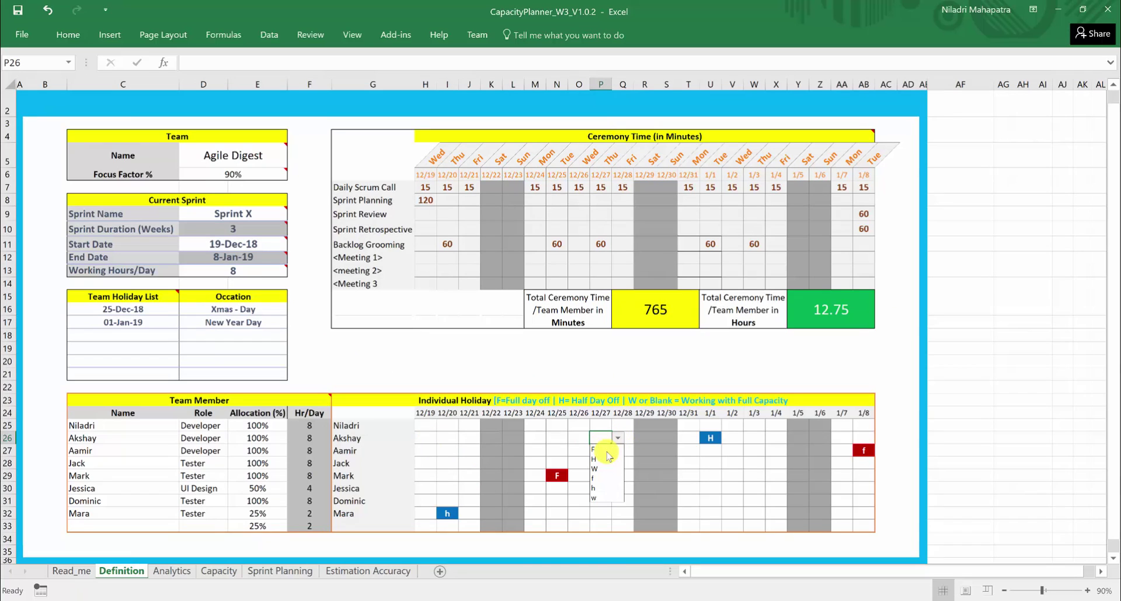
click(600, 461)
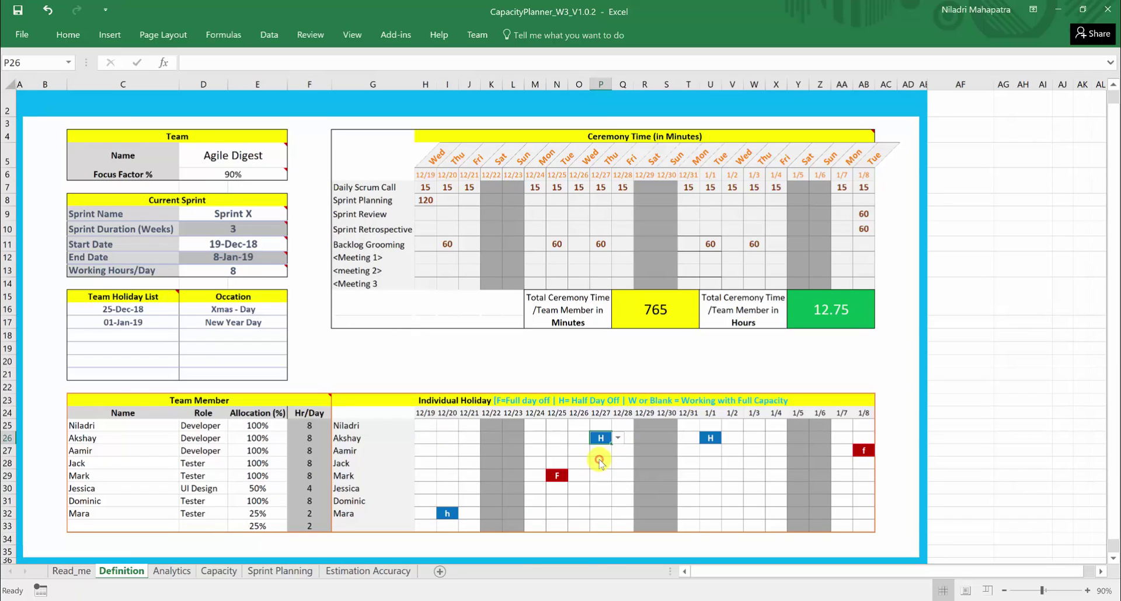
Step: Give Dominic a full day (F) off on 1/3, lowering final capacity to 521.10
click(751, 515)
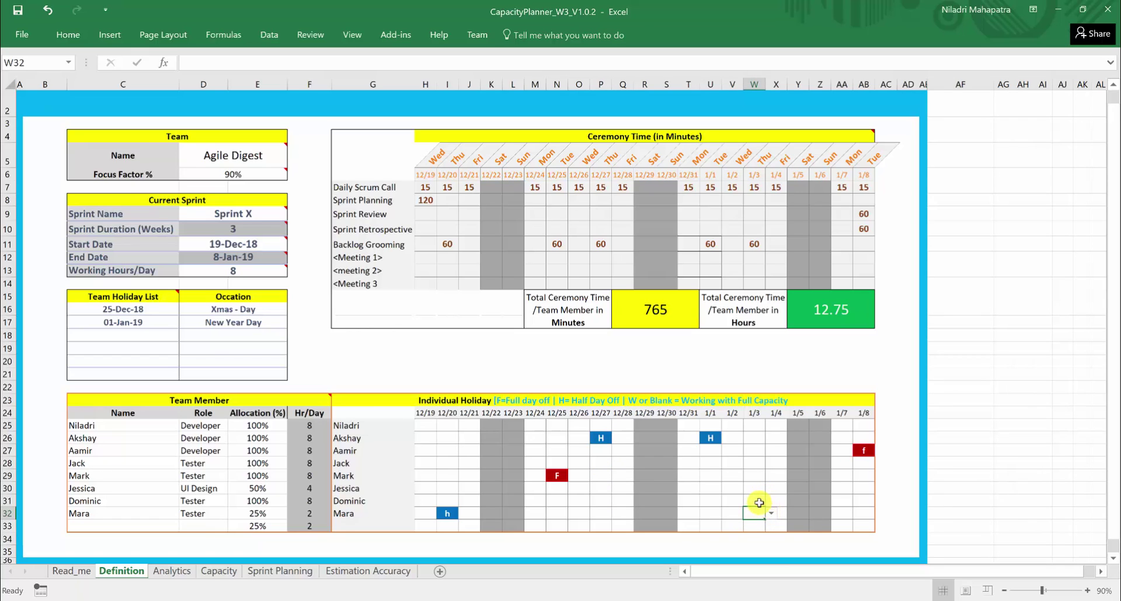
click(760, 501)
click(771, 502)
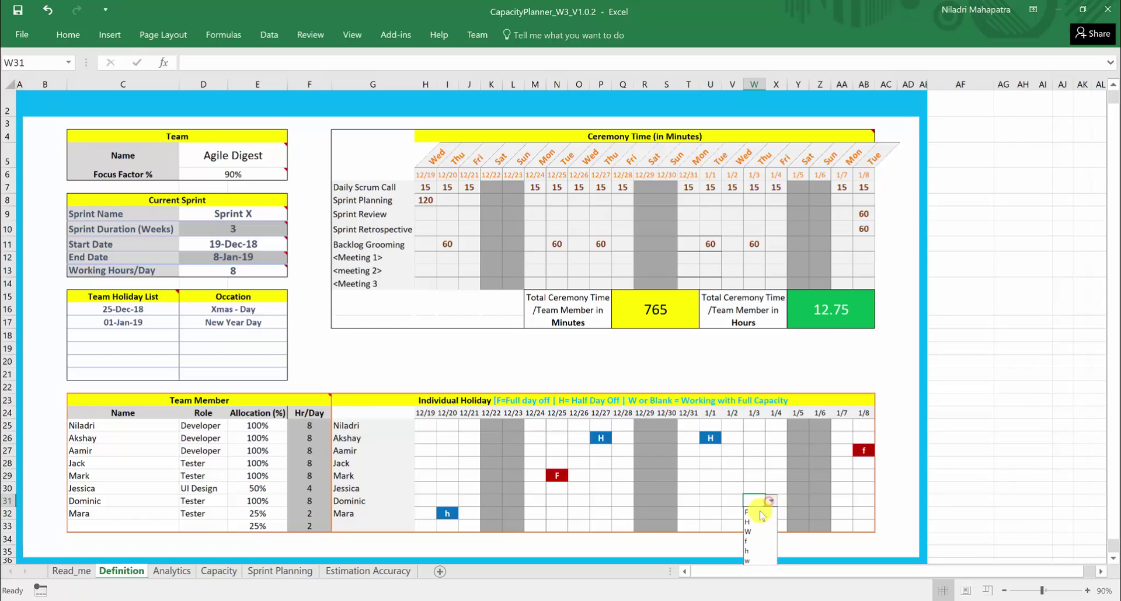
click(753, 515)
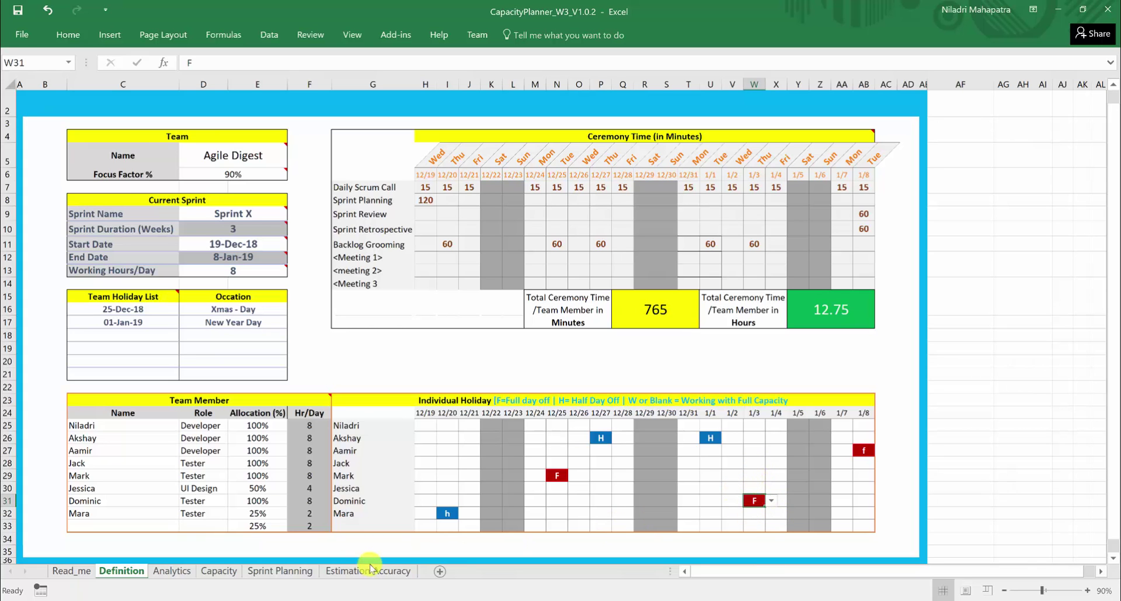
click(219, 571)
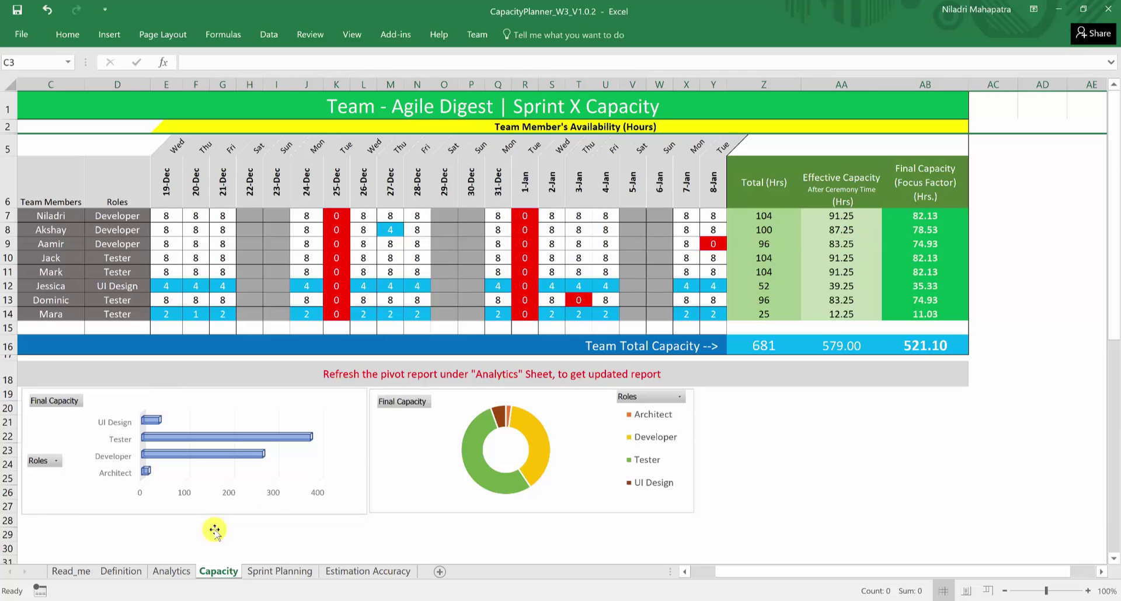
Step: Review Capacity's updated totals (681 hours, 521.10 final), then bring up the Analytics pivot reports
click(121, 572)
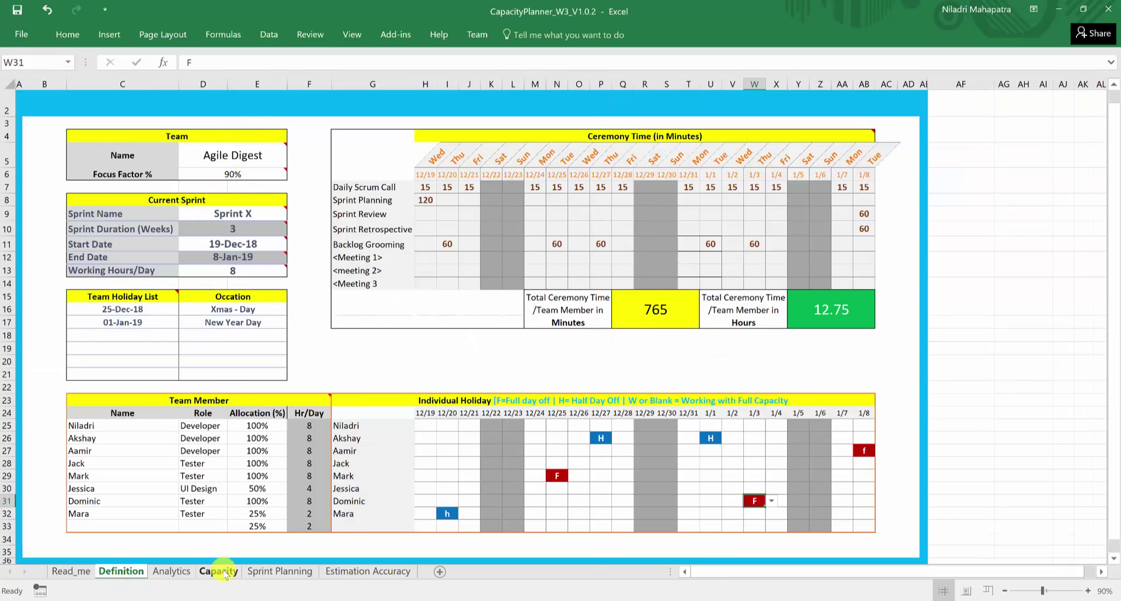
click(218, 571)
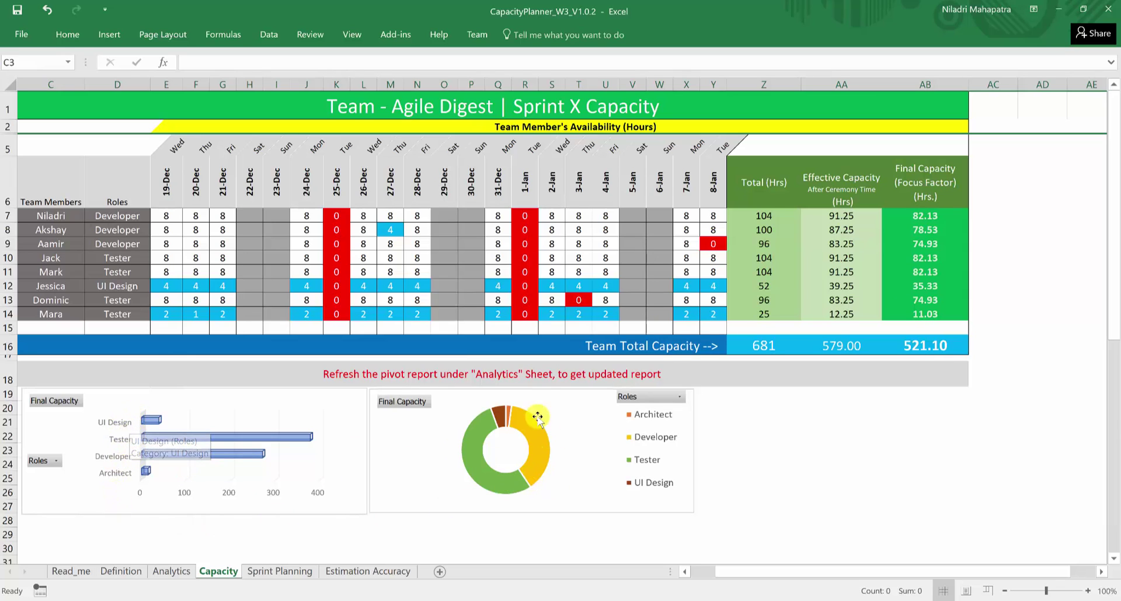
click(164, 573)
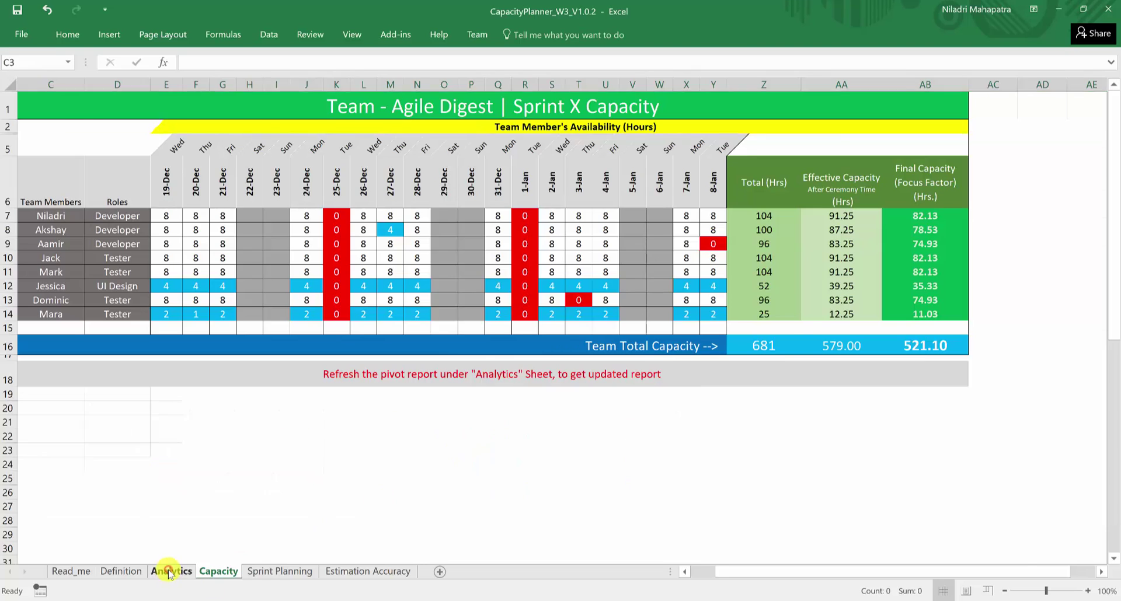
Step: Refresh the role and team-member pivot tables so final capacity totals 521.1, then view Capacity
click(128, 141)
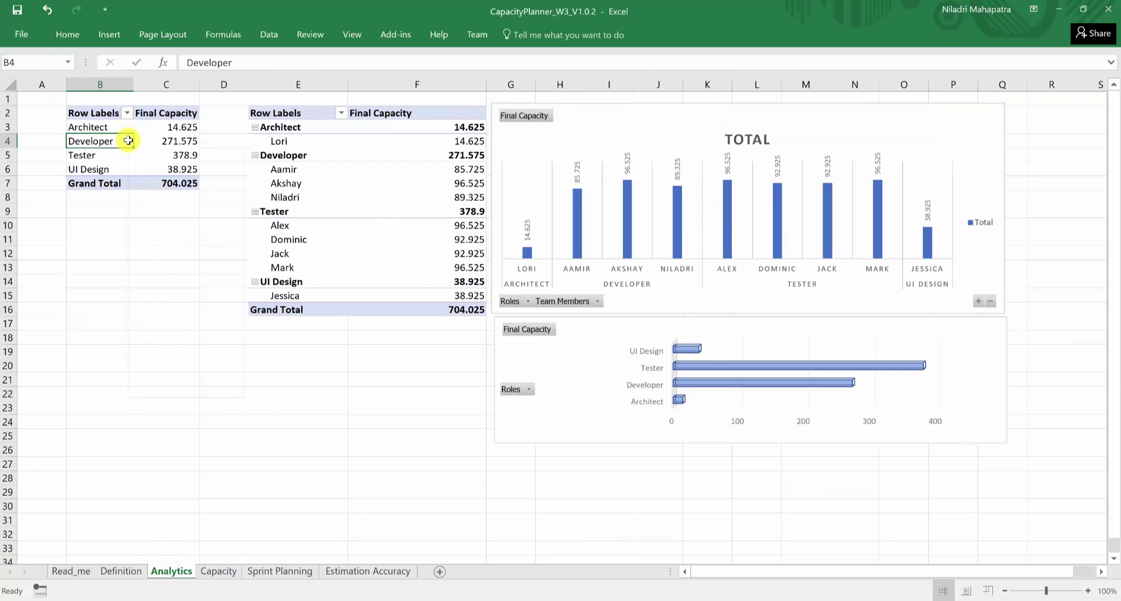
right_click(128, 141)
click(166, 187)
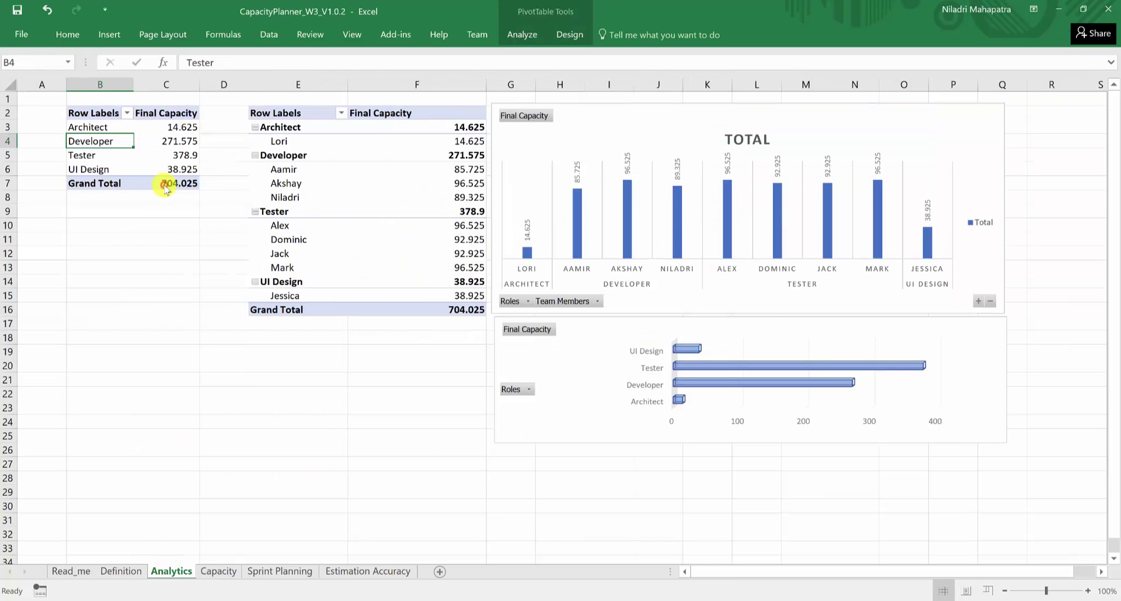
right_click(289, 186)
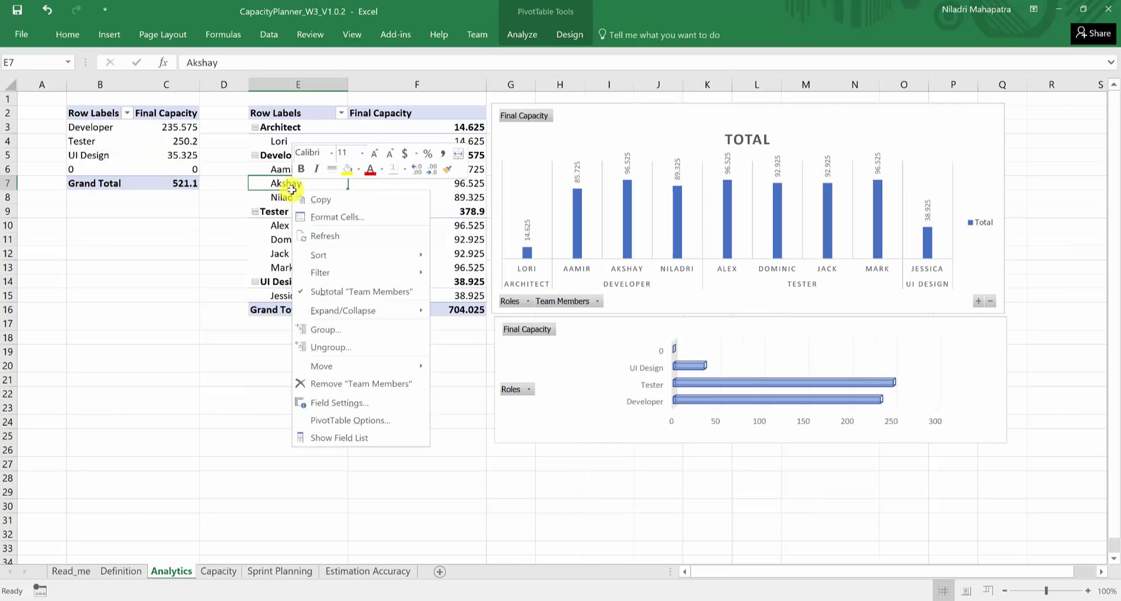
click(345, 235)
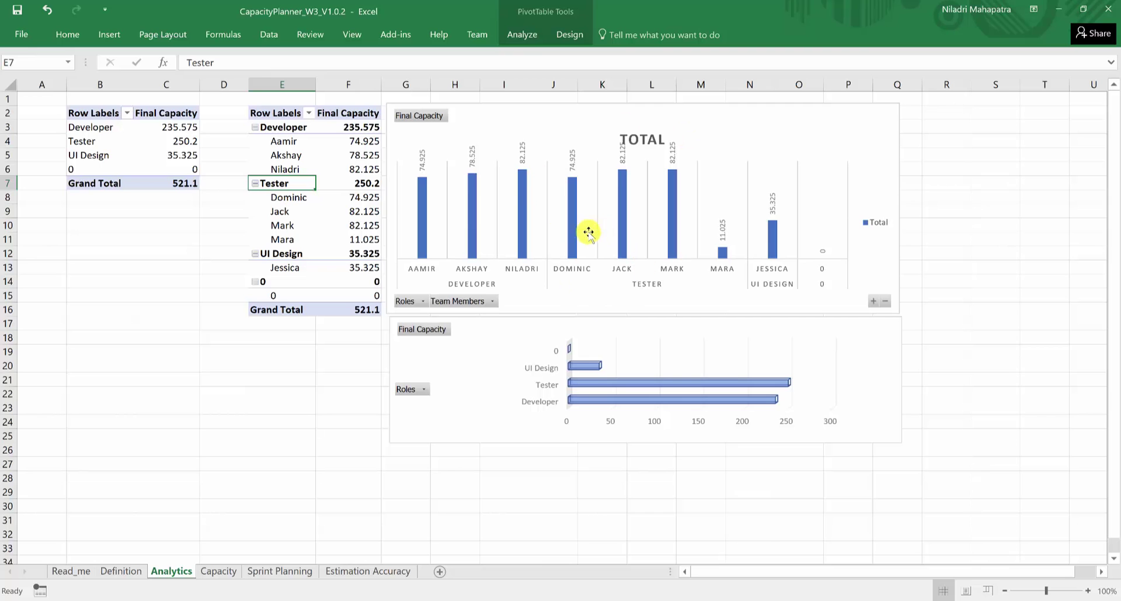
click(219, 571)
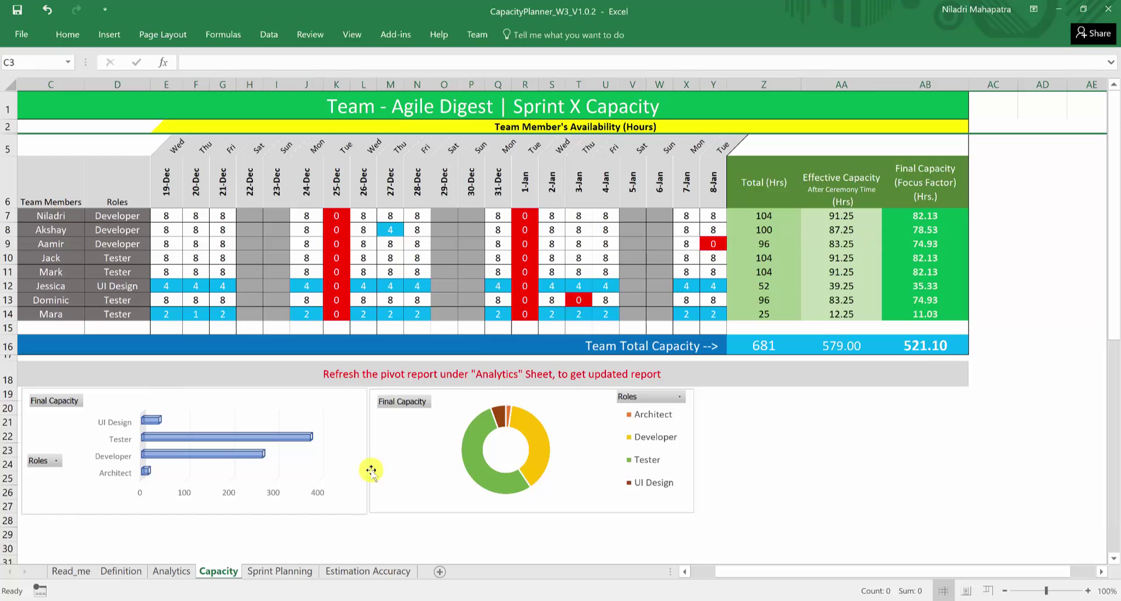
Step: On the Sprint Planning sheet, clear the story allocations in A9:K27
click(282, 572)
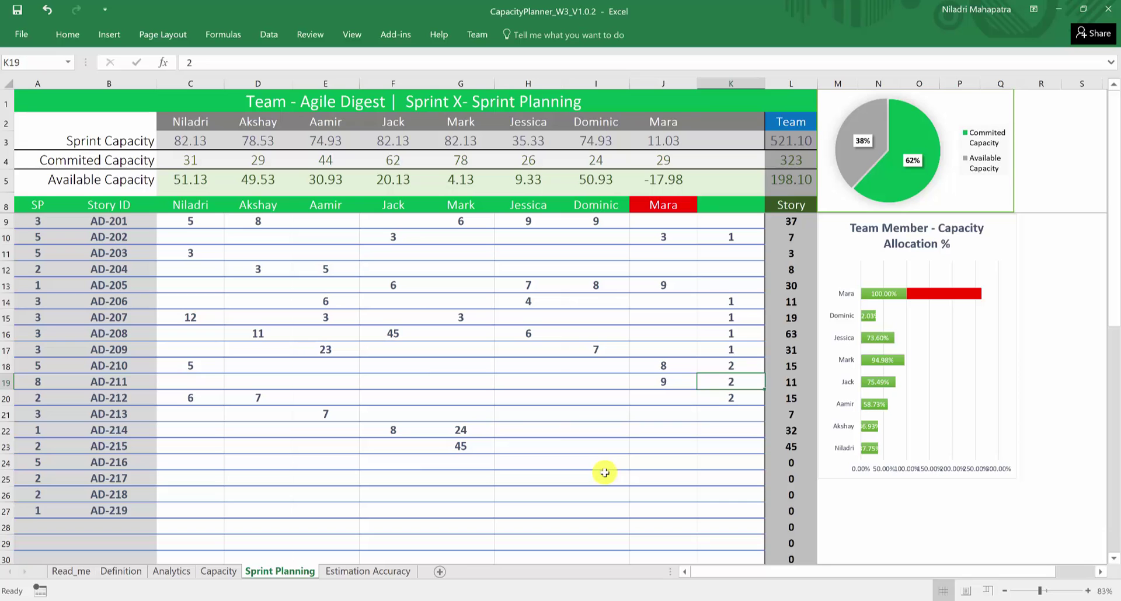
drag(40, 224, 729, 509)
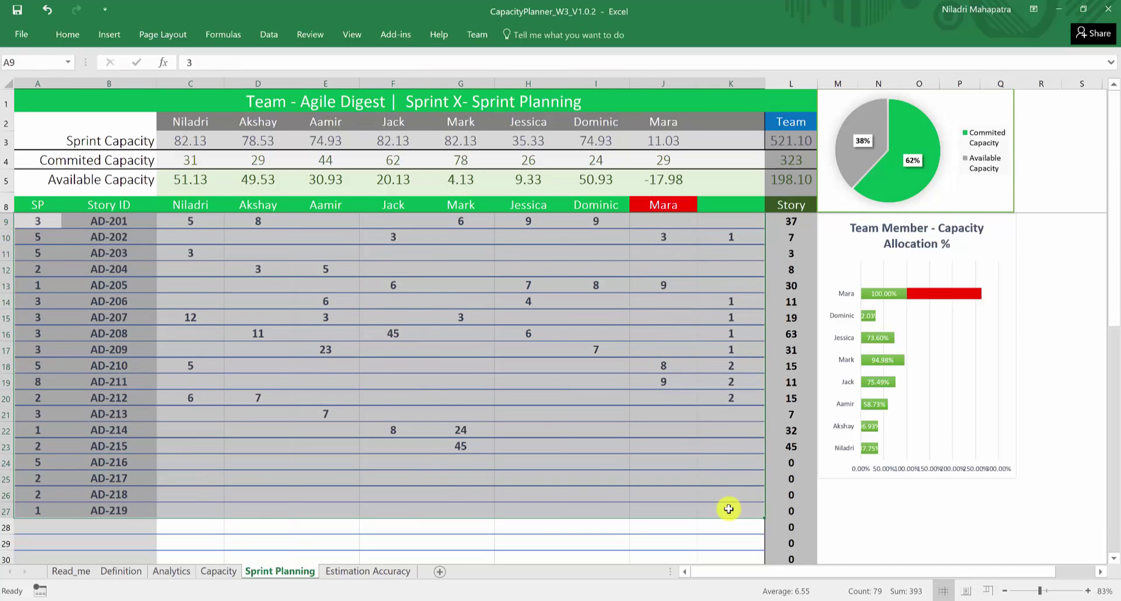
key(Delete)
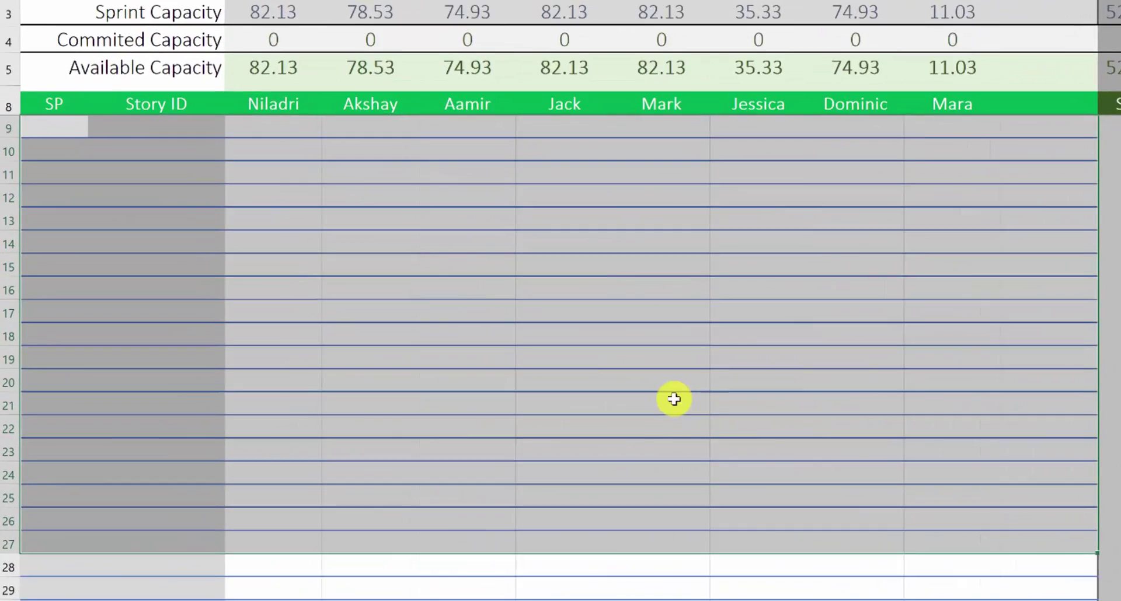
Step: Undo the deletion to restore the story task hours, then move to Story ID AD-201
drag(187, 269, 406, 338)
click(254, 292)
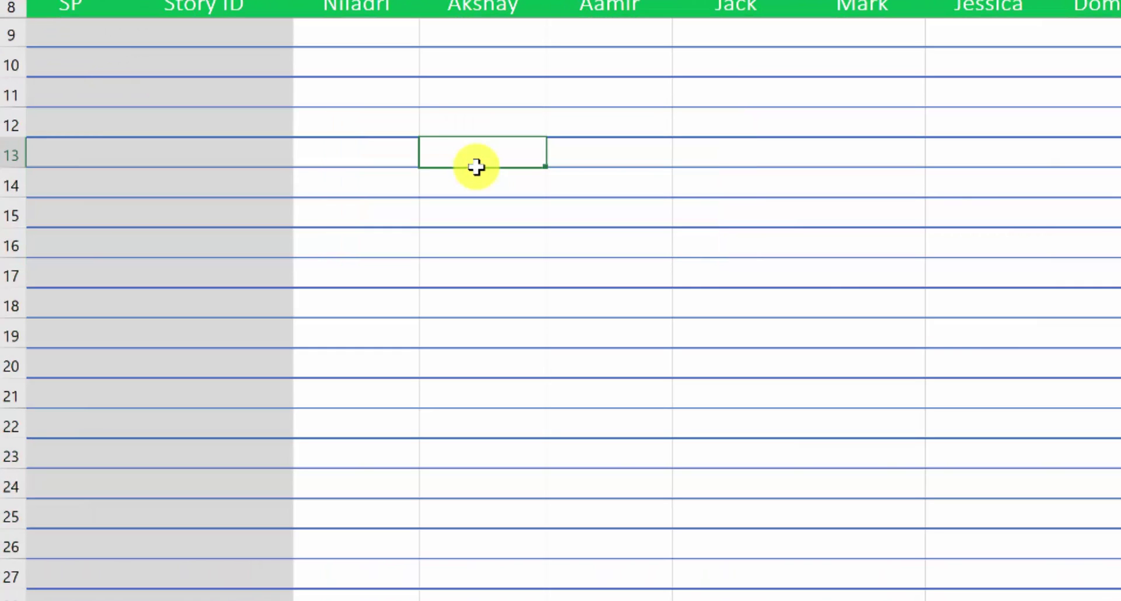
key(ctrl+z)
click(644, 250)
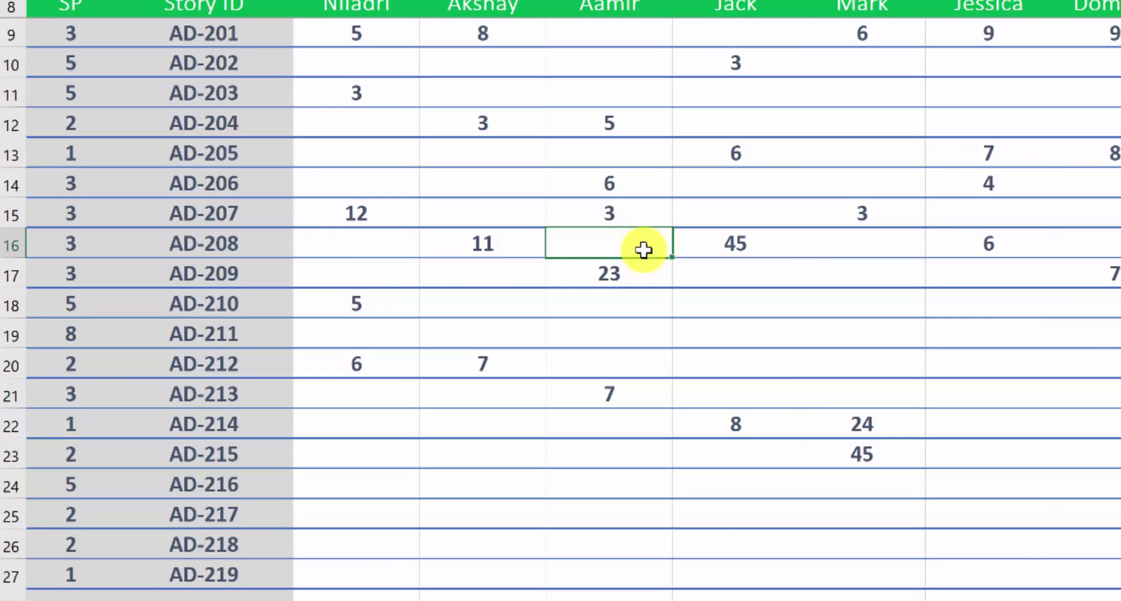
click(55, 35)
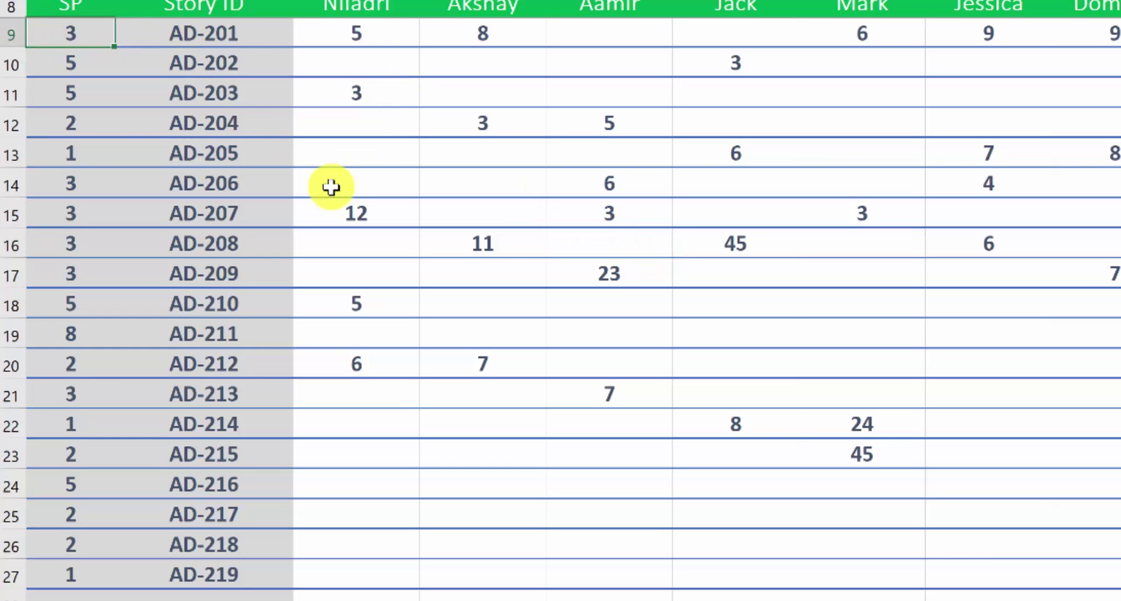
key(Right)
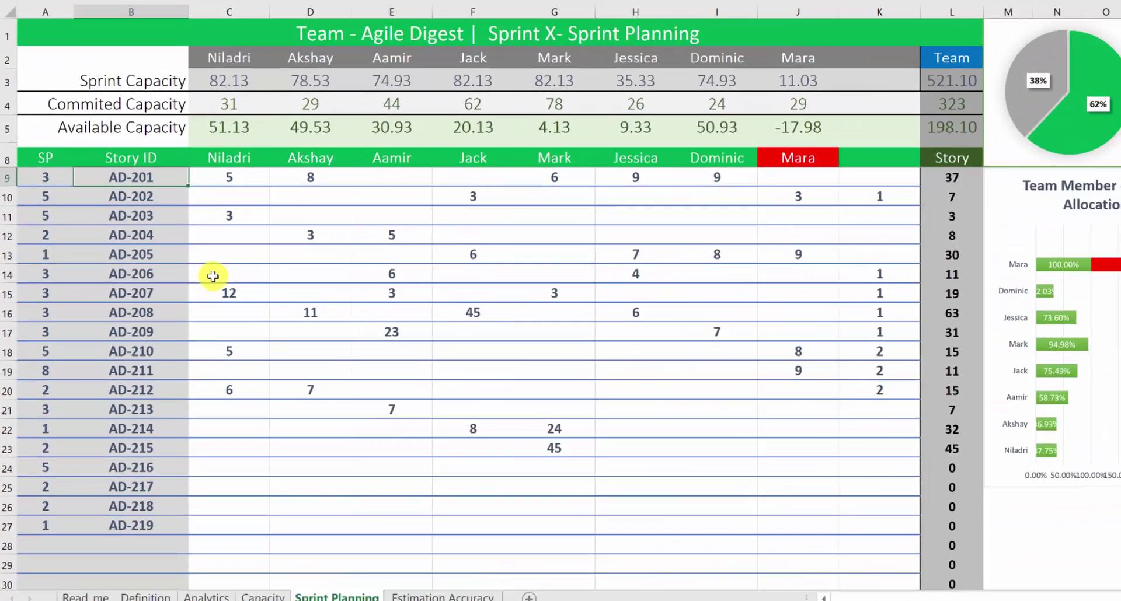
Step: Enter trial hours in column K: 26 for AD-213 and 45 for AD-214
key(Right)
key(Right)
key(Right)
key(Right)
key(Right)
key(Right)
key(Right)
key(Right)
key(Right)
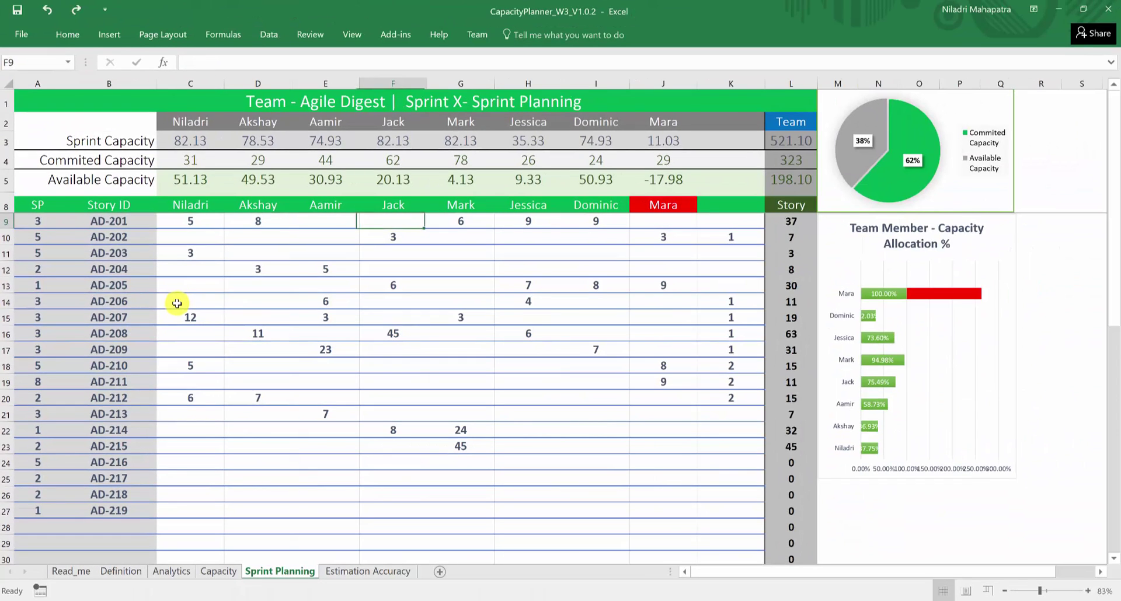
key(Left)
key(Left)
key(Down)
key(Left)
key(Left)
key(Left)
key(Left)
key(Left)
key(Left)
key(Left)
key(Right)
key(Right)
key(Right)
key(Right)
key(Right)
key(Right)
key(Right)
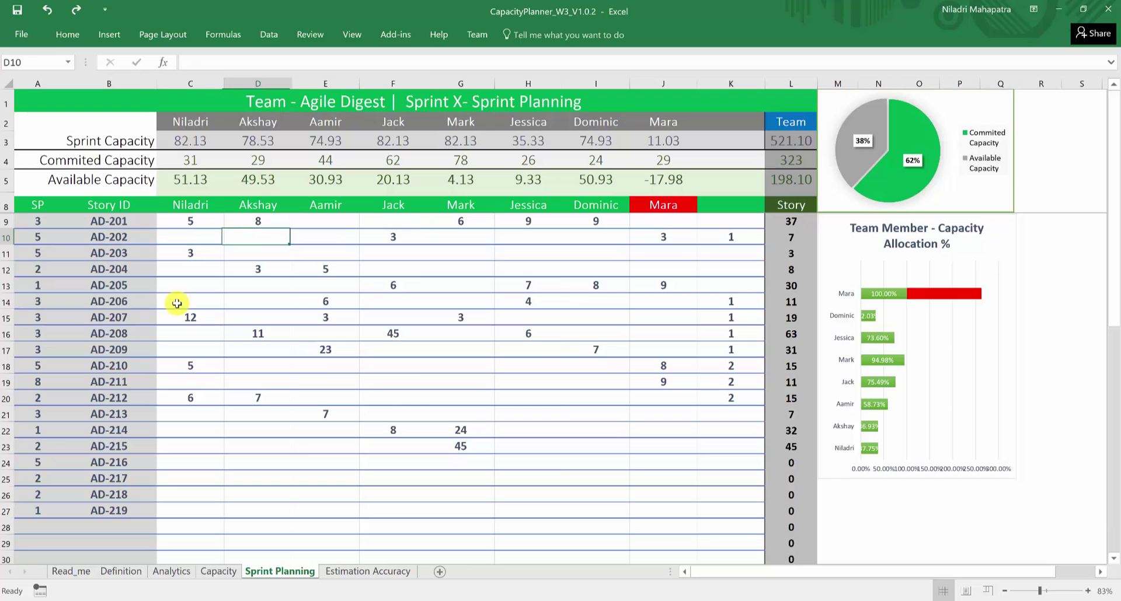
key(Right)
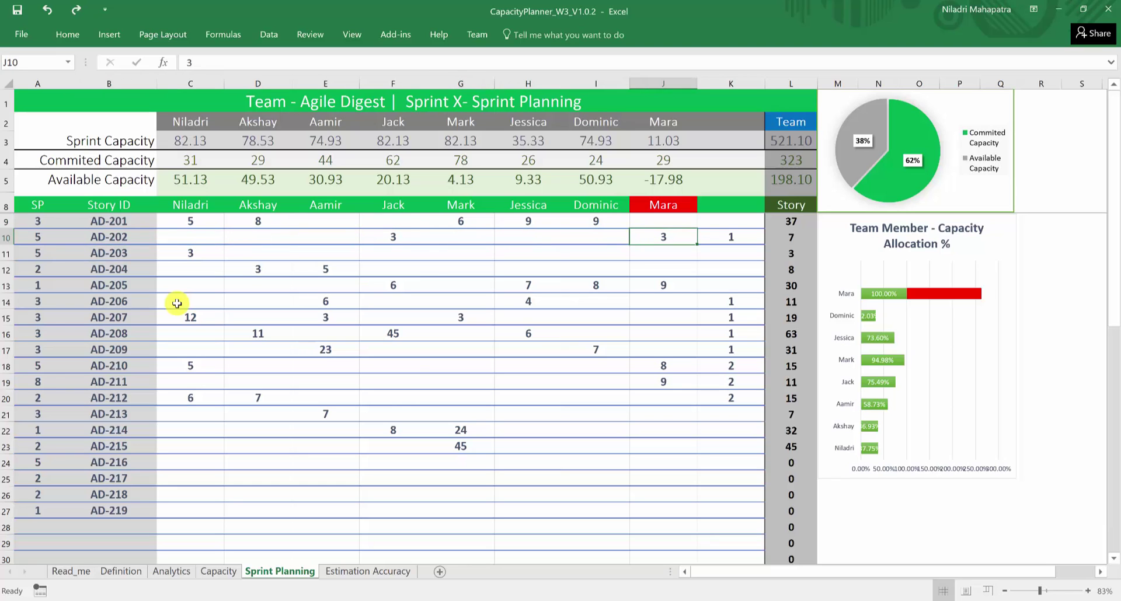
key(Right)
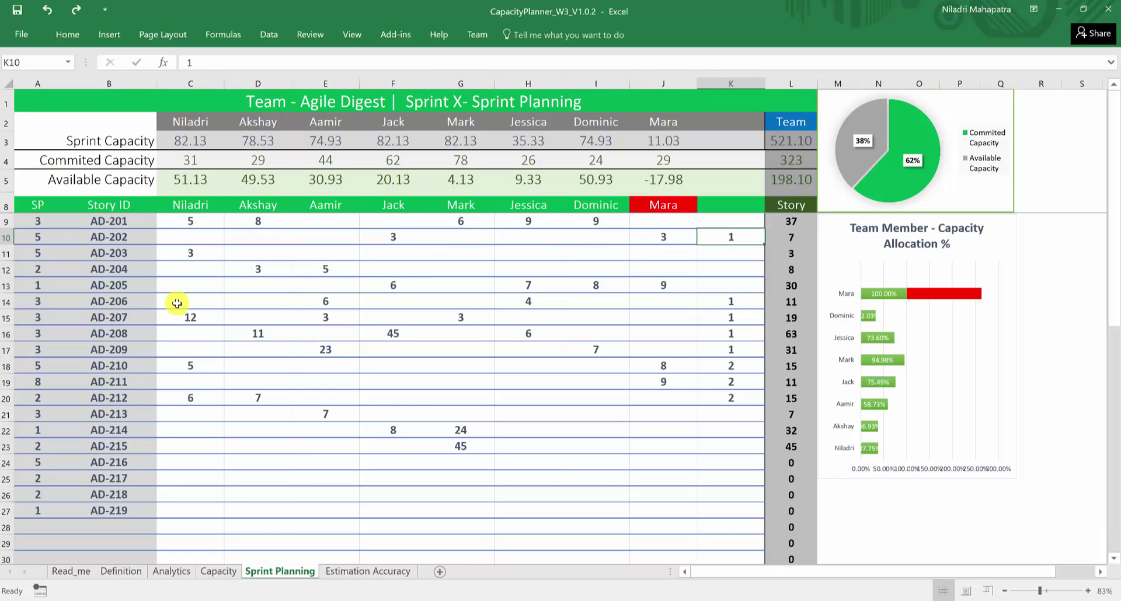
key(Down)
key(Down)
key(Down)
key(Down)
key(Down)
key(Down)
key(Down)
key(Down)
key(Down)
key(Down)
key(Down)
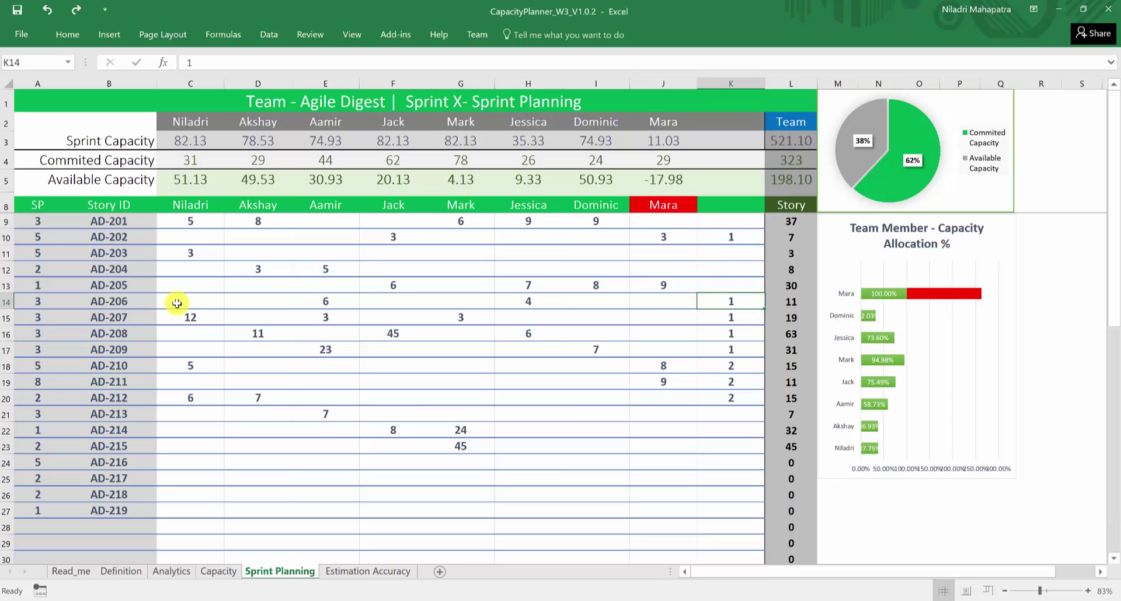
text(26)
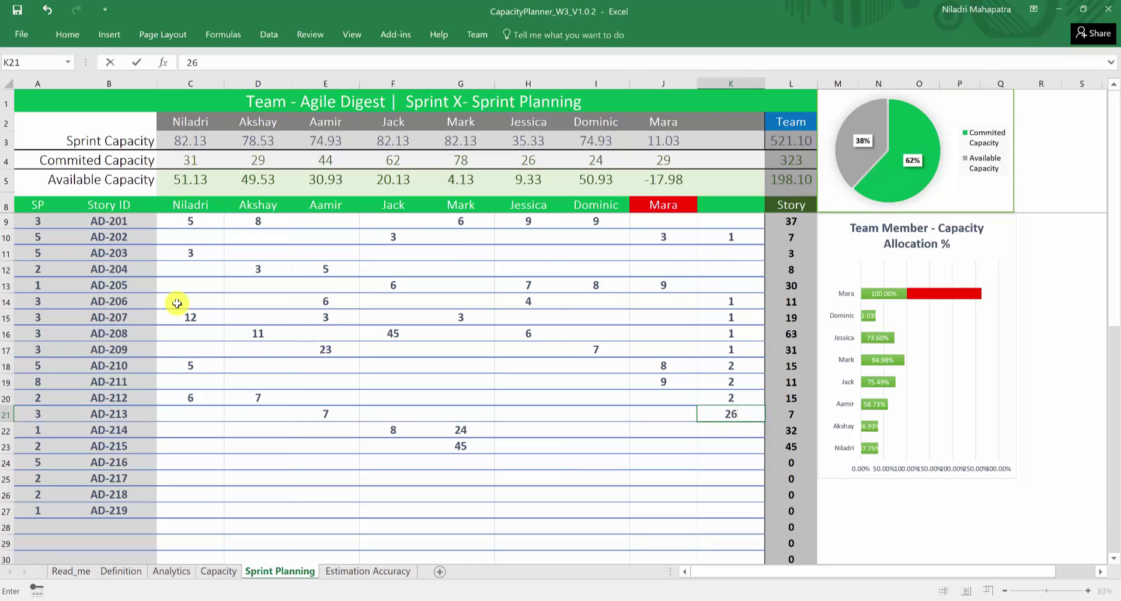
key(Return)
text(45)
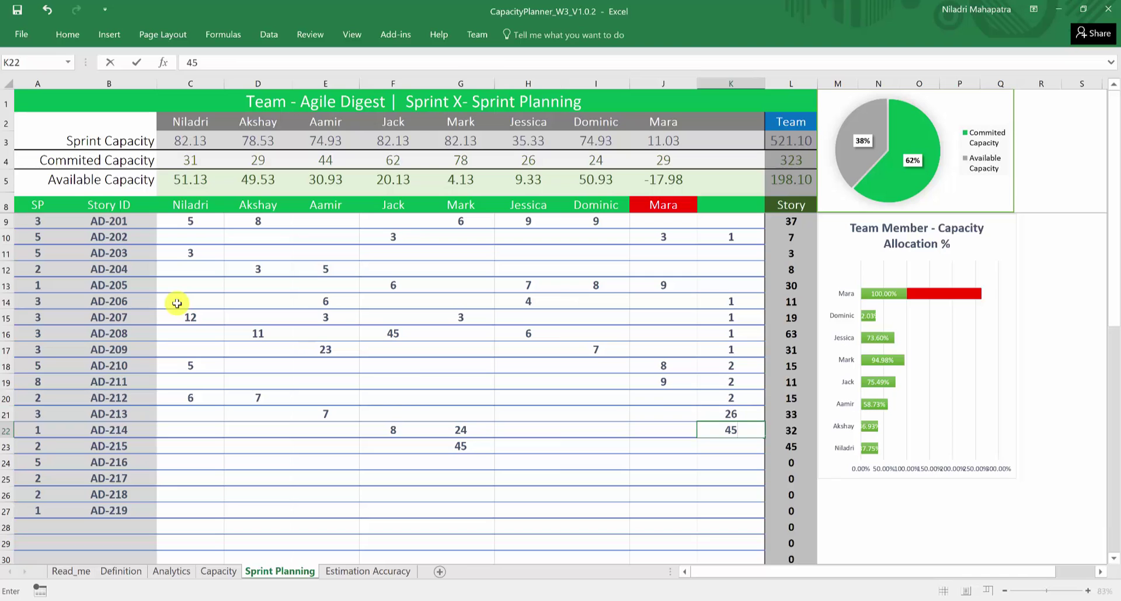
key(Return)
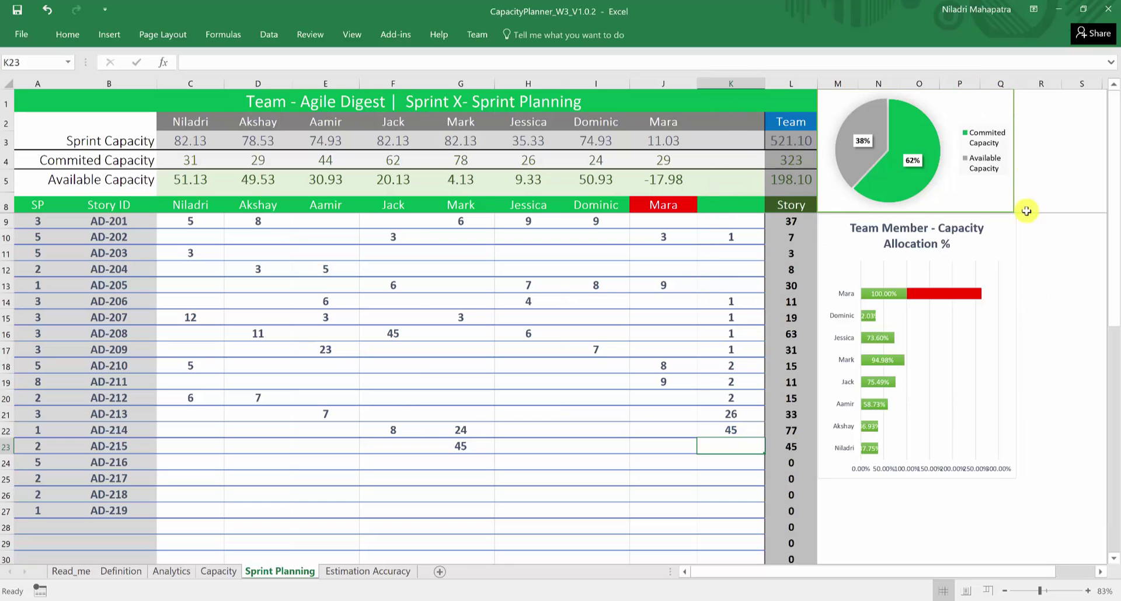
Step: Clear the trial hours from K10:K22 so the story totals drop back
drag(730, 430, 712, 236)
key(Delete)
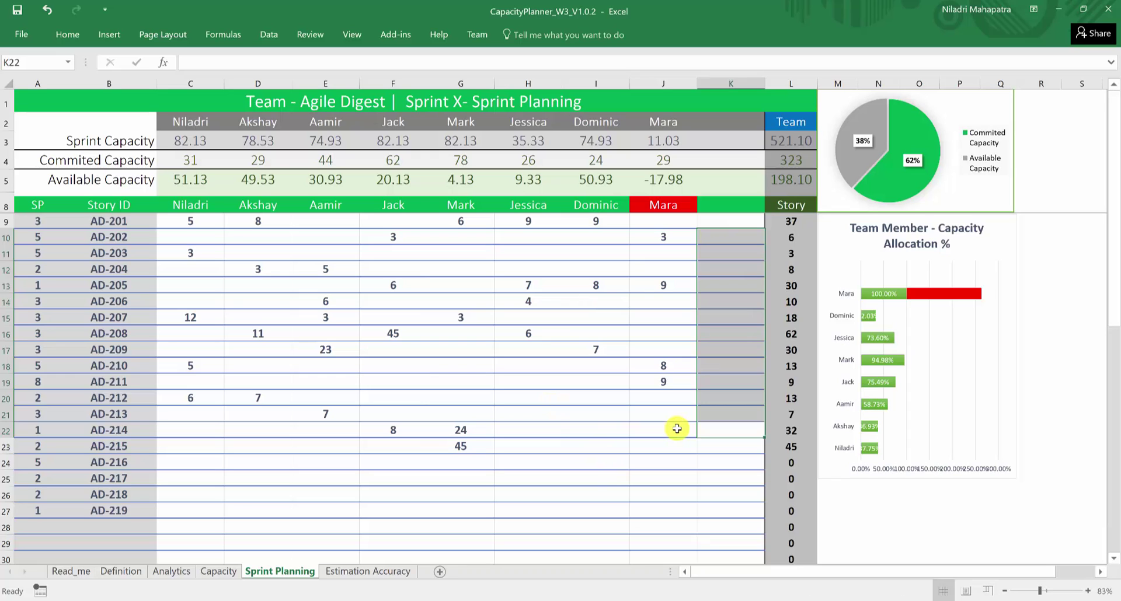
click(571, 397)
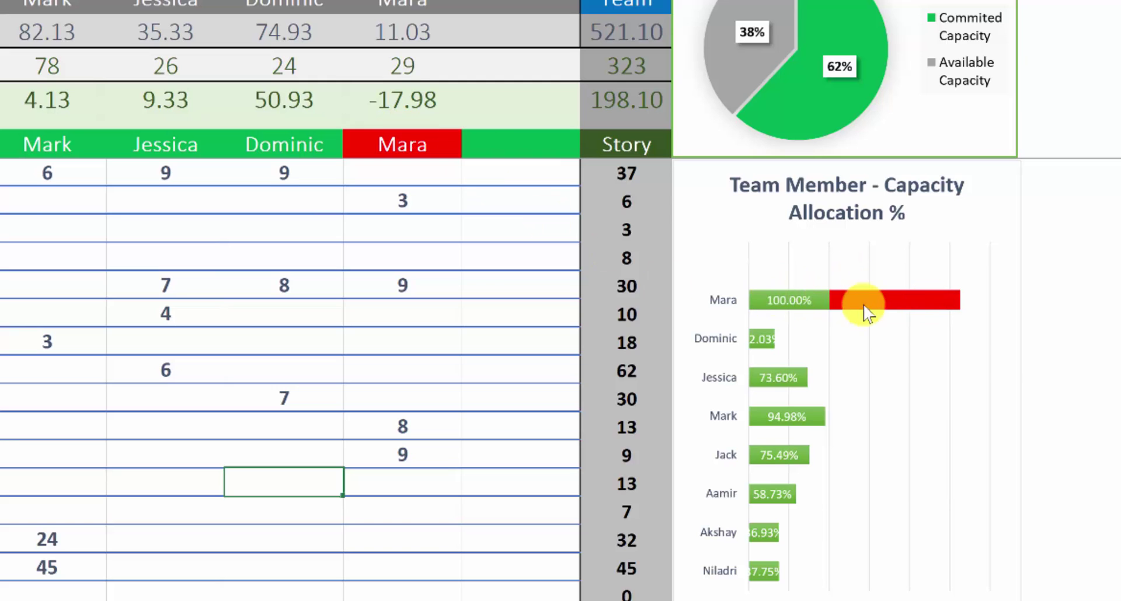
Step: Move Mara's 9 hours on AD-211 over to Jessica
mouse_move(913, 310)
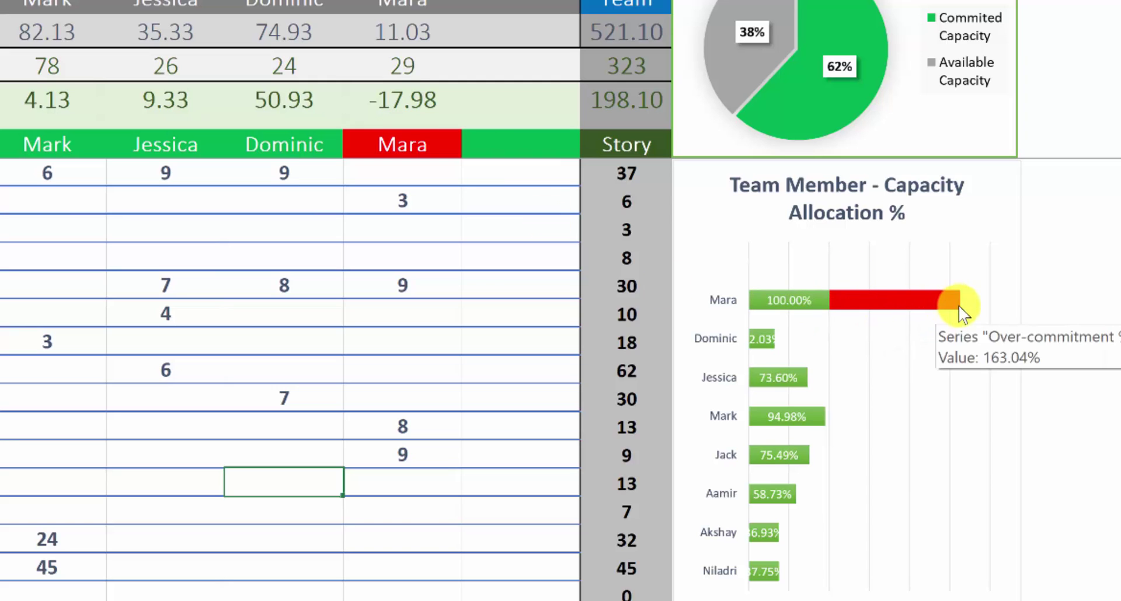
click(402, 455)
key(Delete)
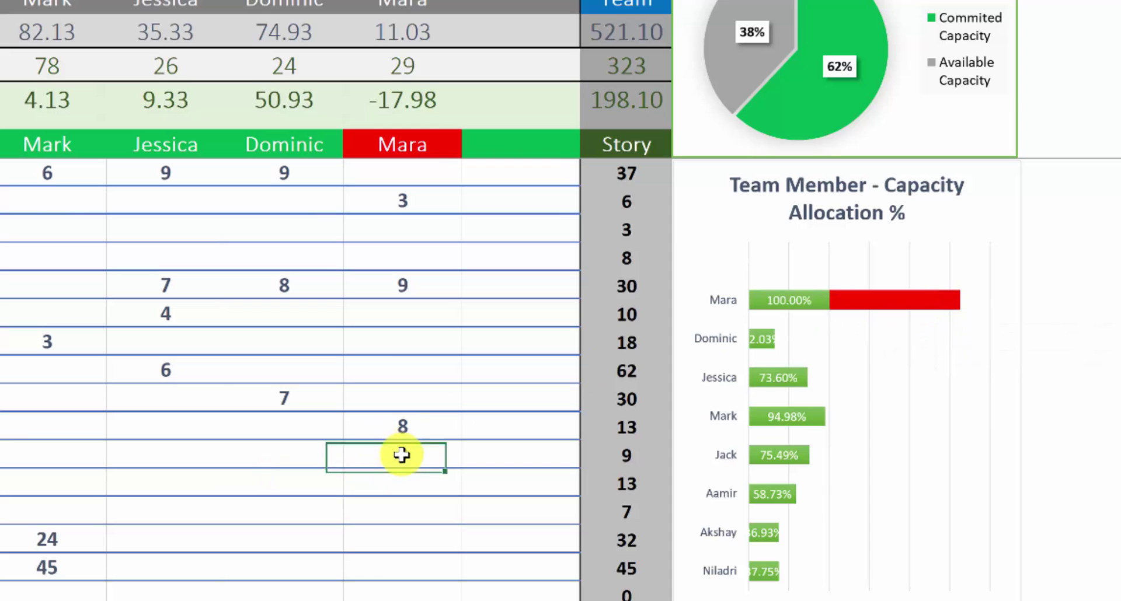
key(Up)
key(Up)
key(Up)
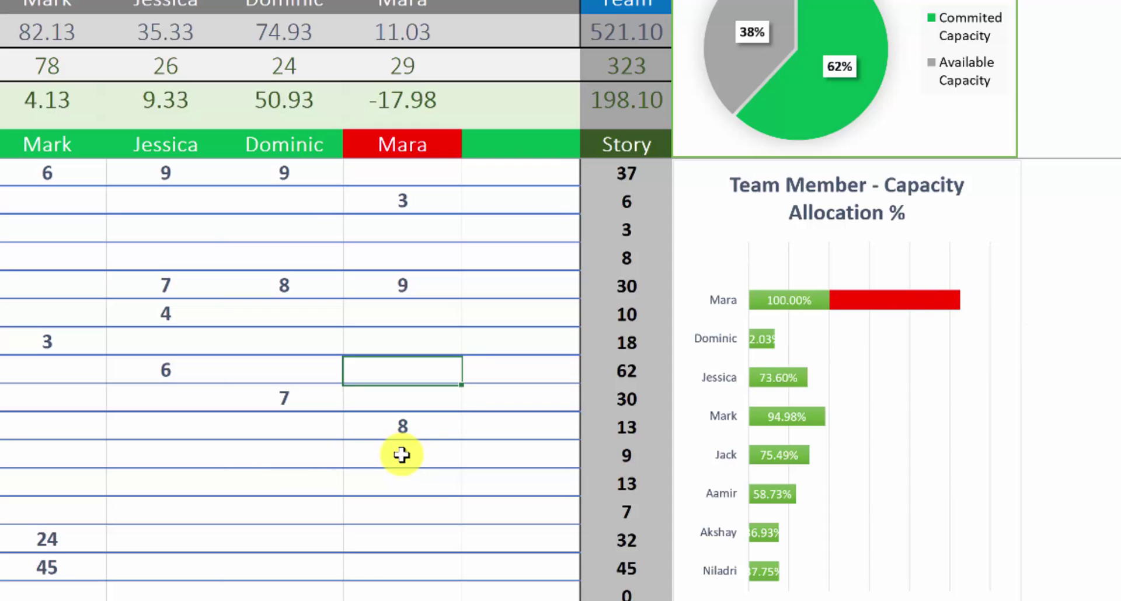
key(ctrl+z)
key(Down)
key(Down)
key(Down)
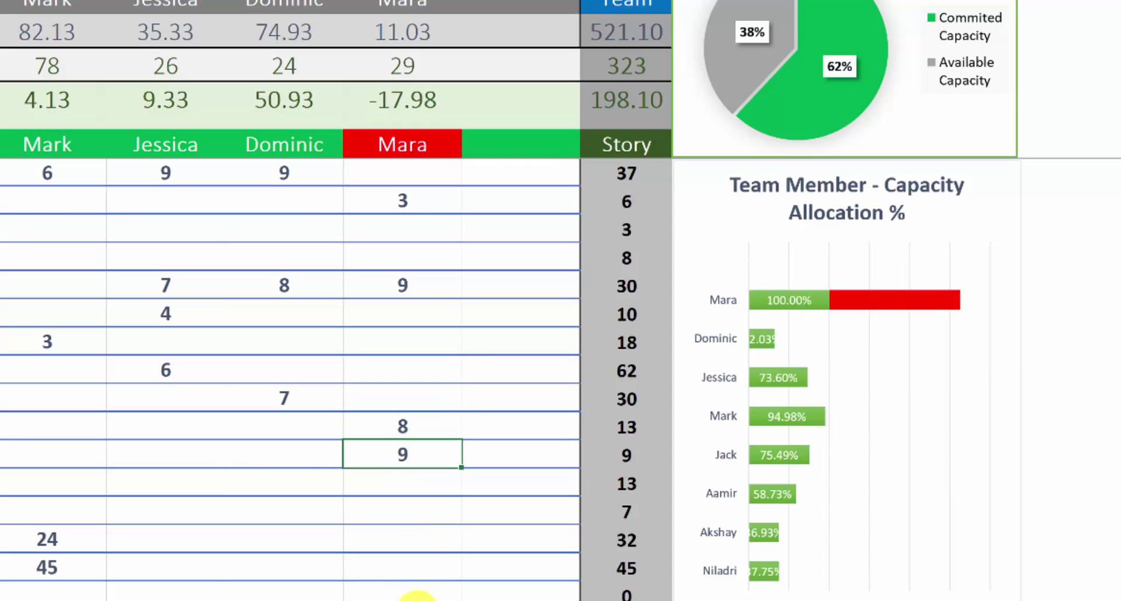
key(Delete)
key(Left)
key(Left)
key(Left)
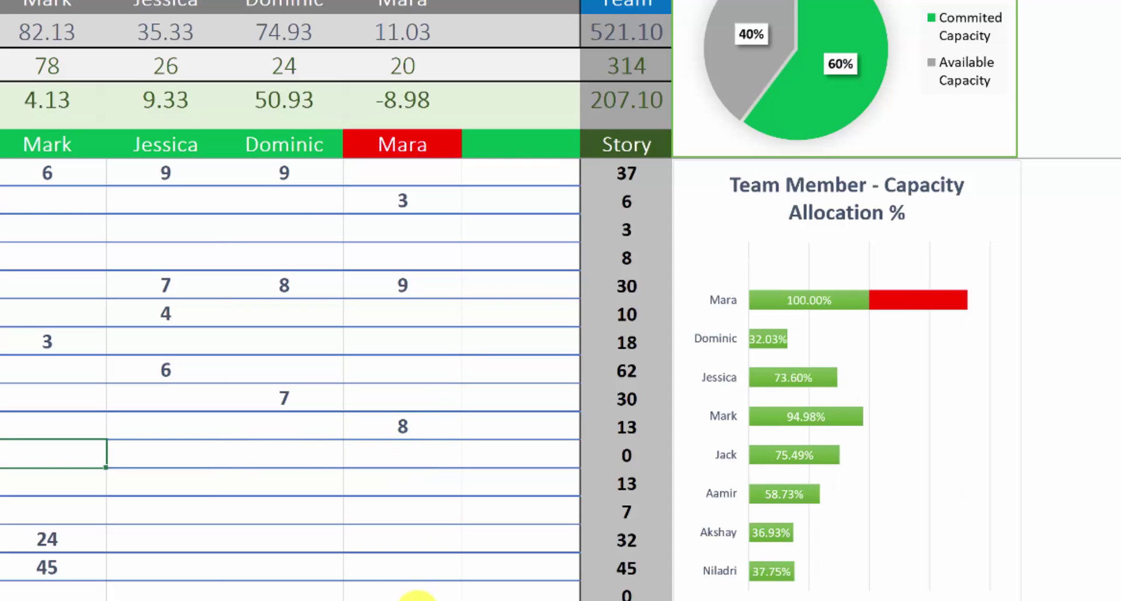
key(Right)
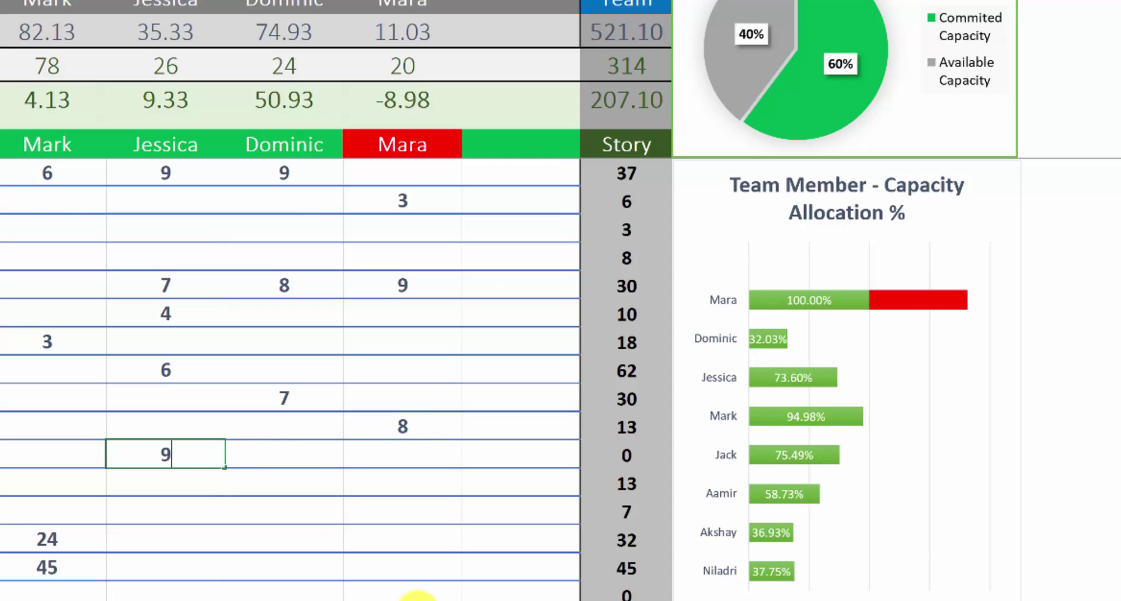
key(Down)
key(Down)
Step: Move Mara's 8 hours on AD-210 over to Jack
click(426, 426)
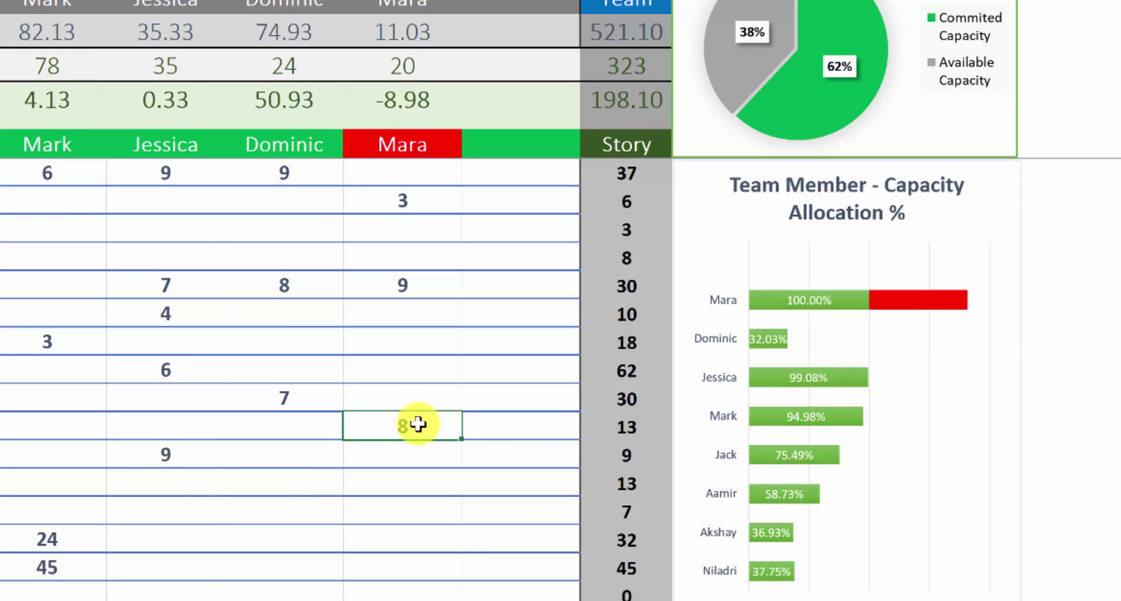
key(Delete)
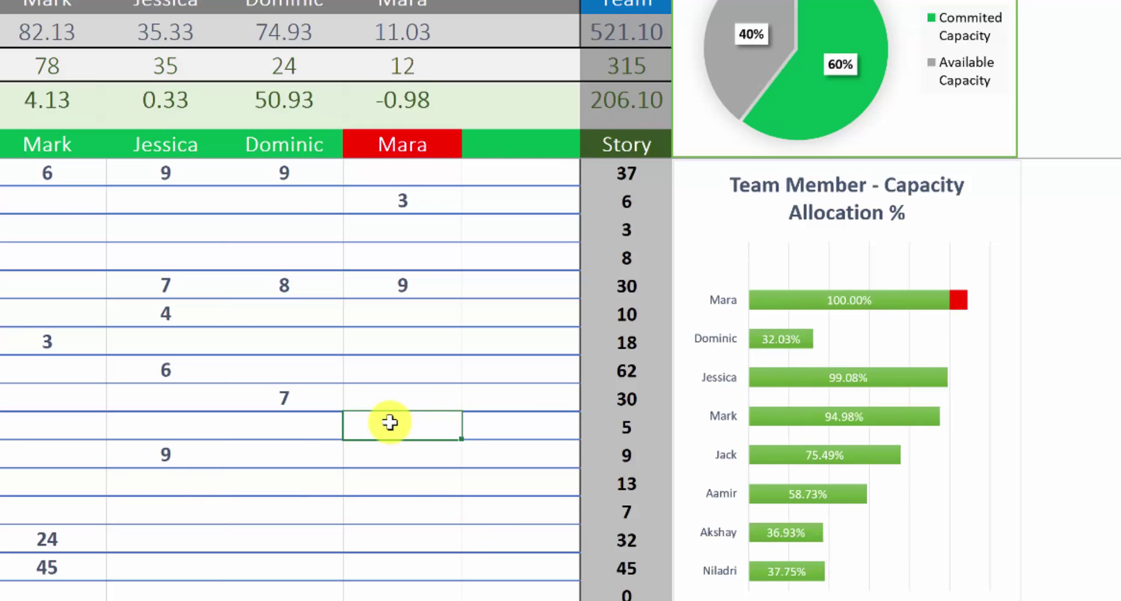
key(Left)
key(Left)
key(Left)
key(Left)
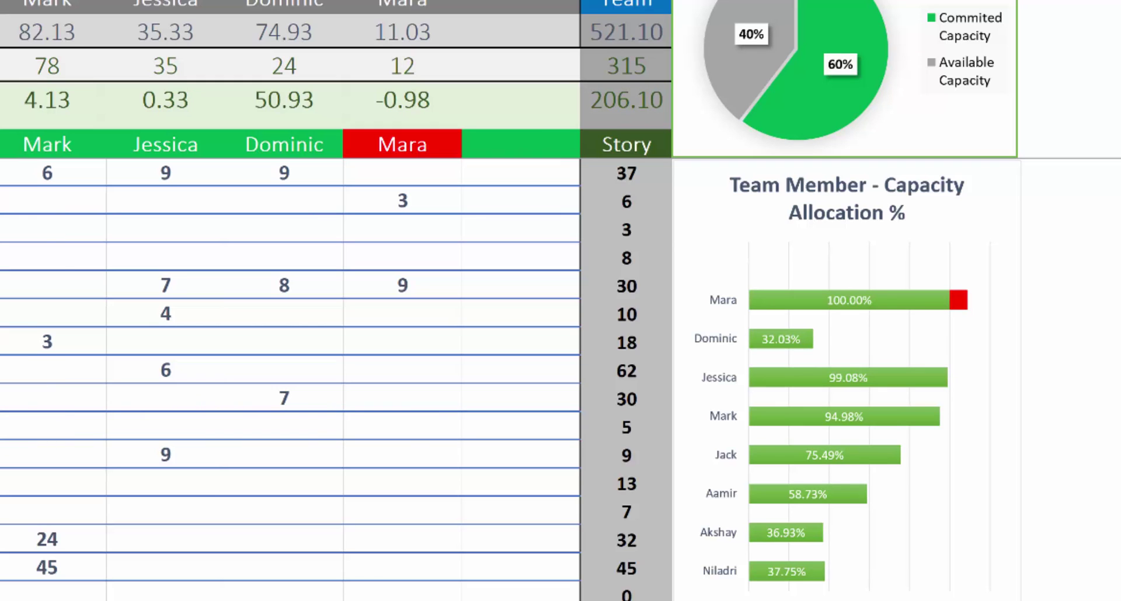
text(8)
key(Return)
Step: Cut Mara's AD-205 hours to 7, leaving her 1.03 hours available
click(400, 291)
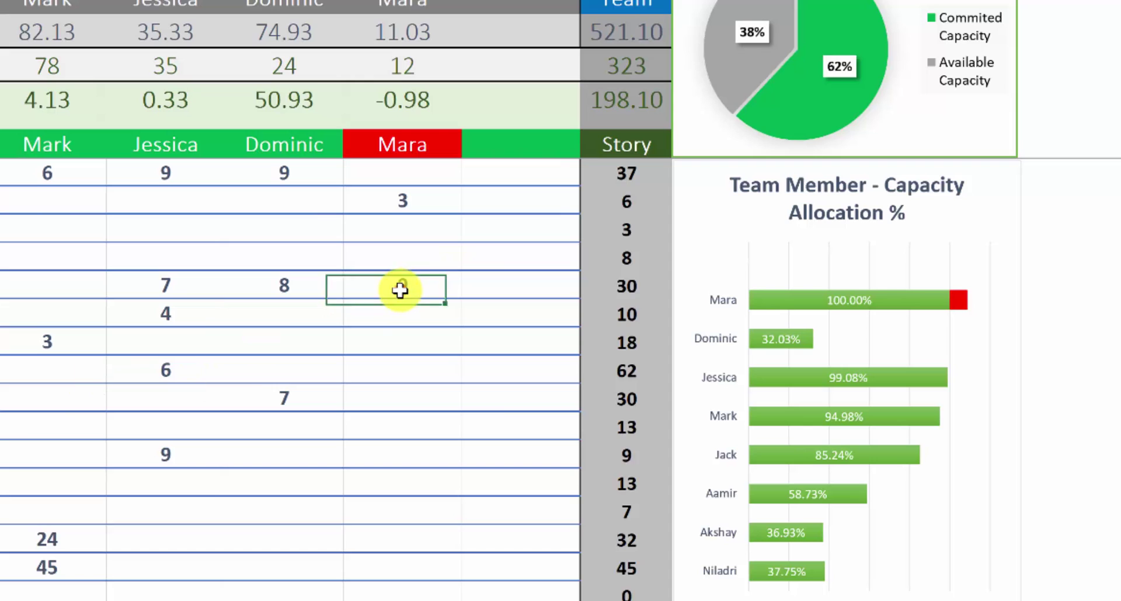
key(Return)
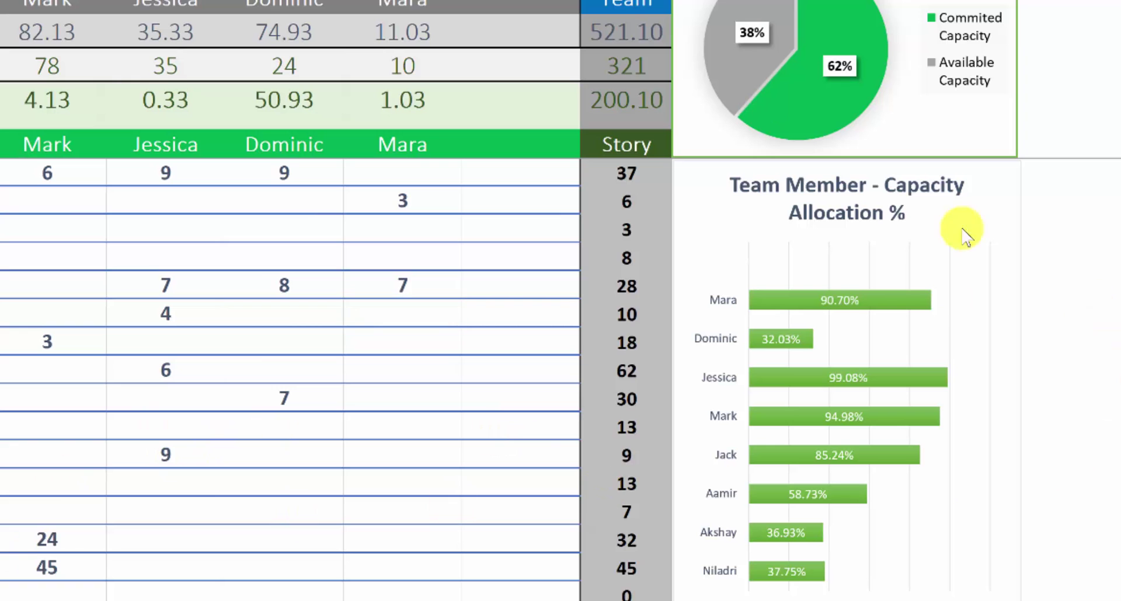
click(0, 589)
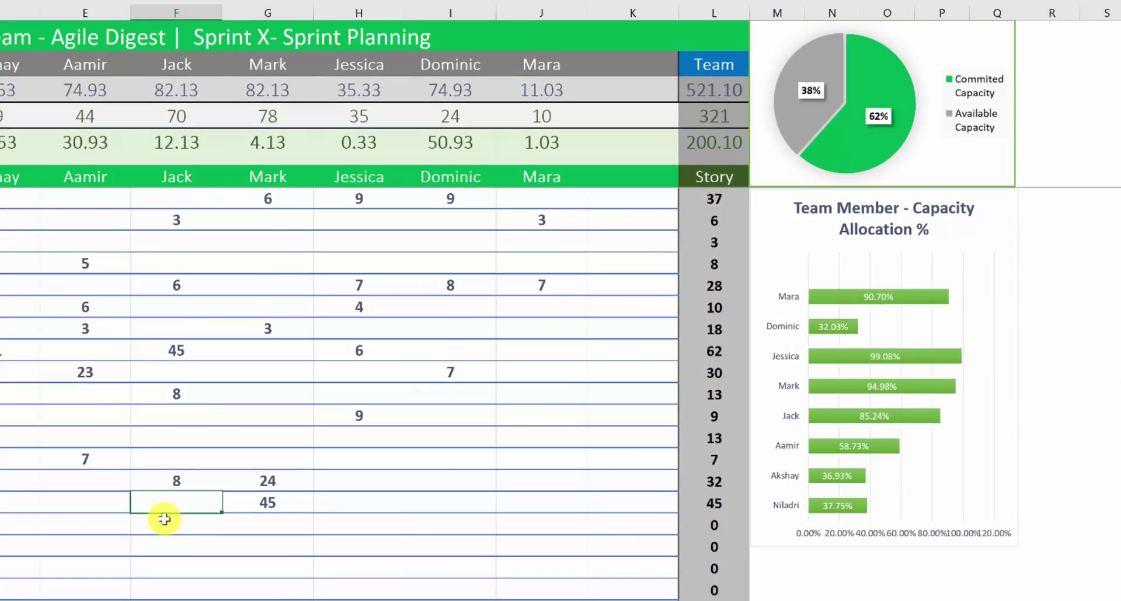
click(105, 504)
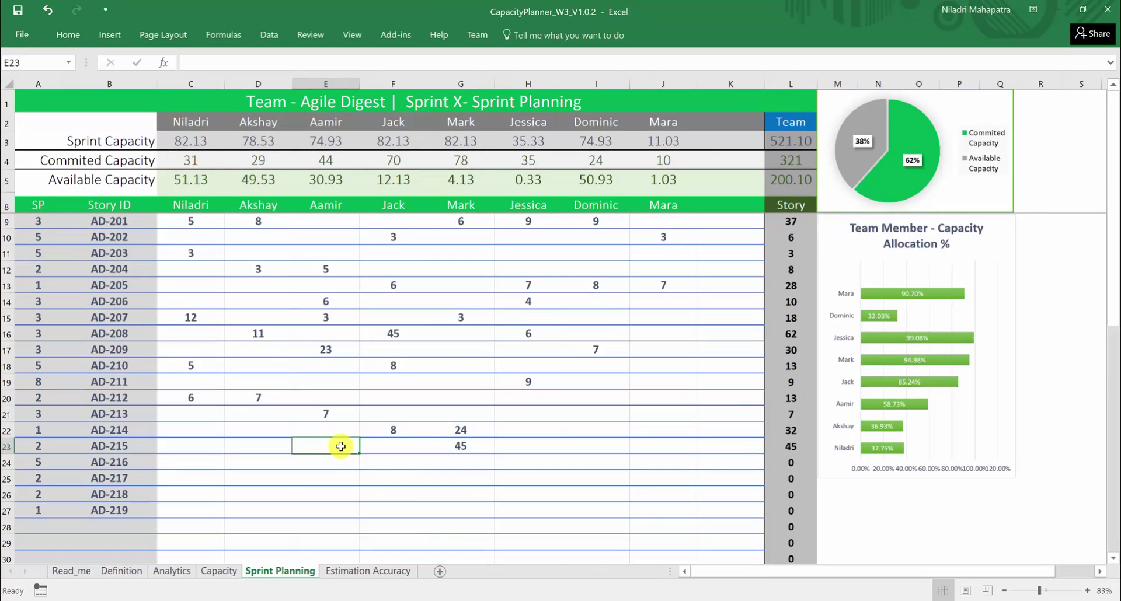
Step: Try 34, 70 and 30 hours for Aamir on AD-215 in E23, settling on 34
text(34)
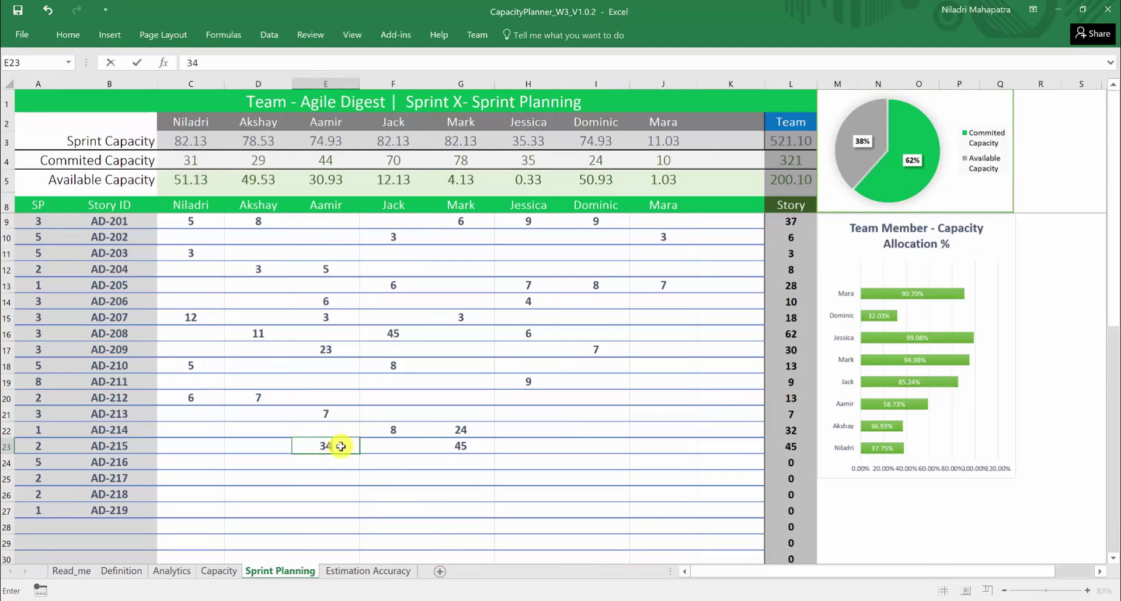
key(Return)
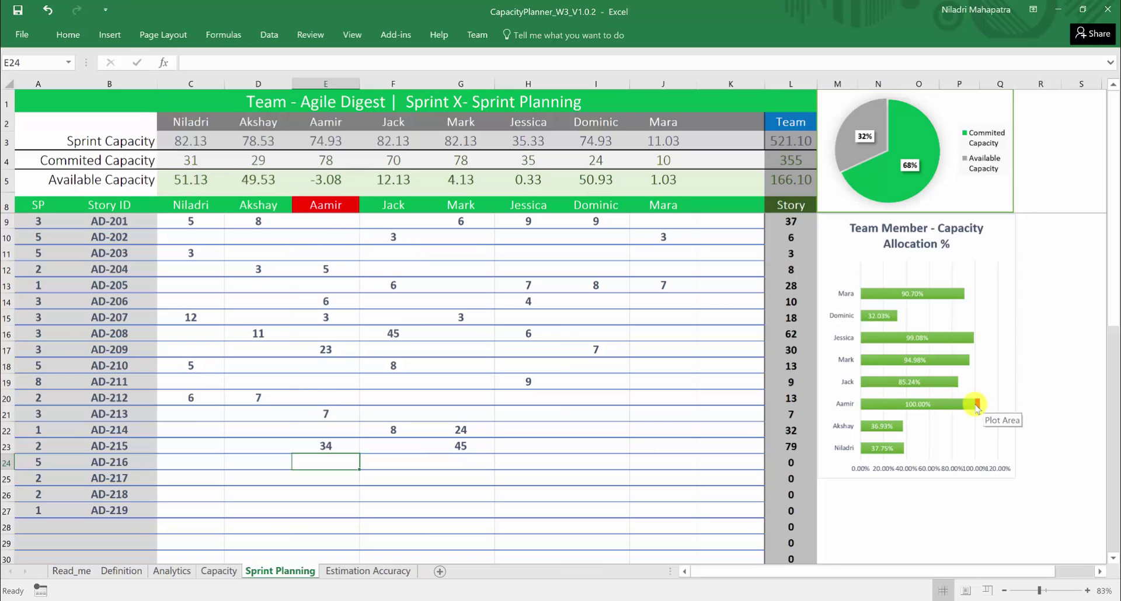
click(335, 446)
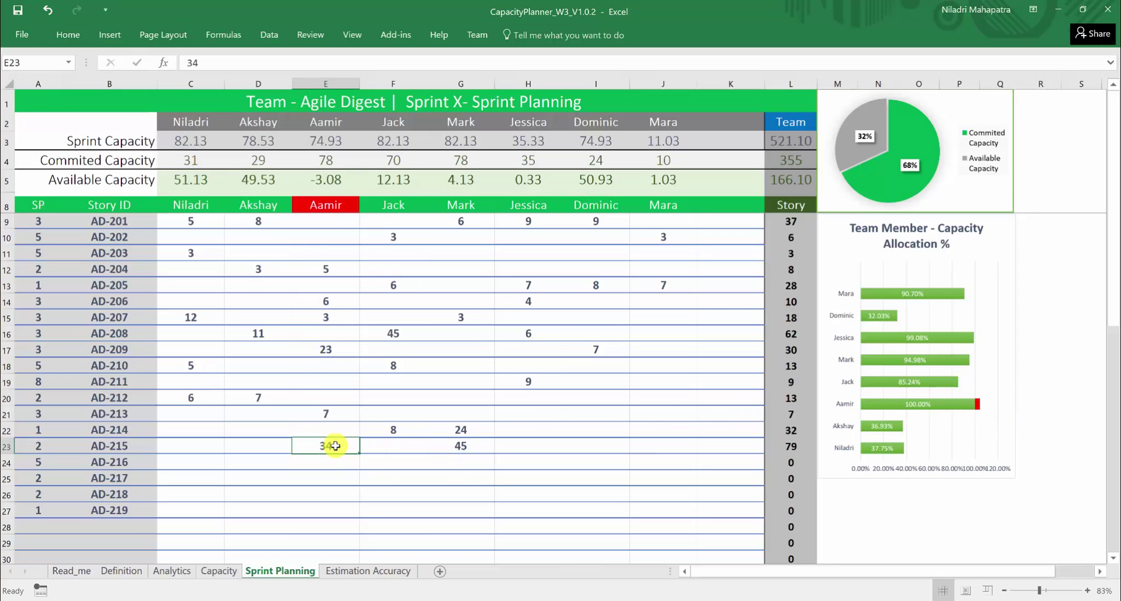
text(70)
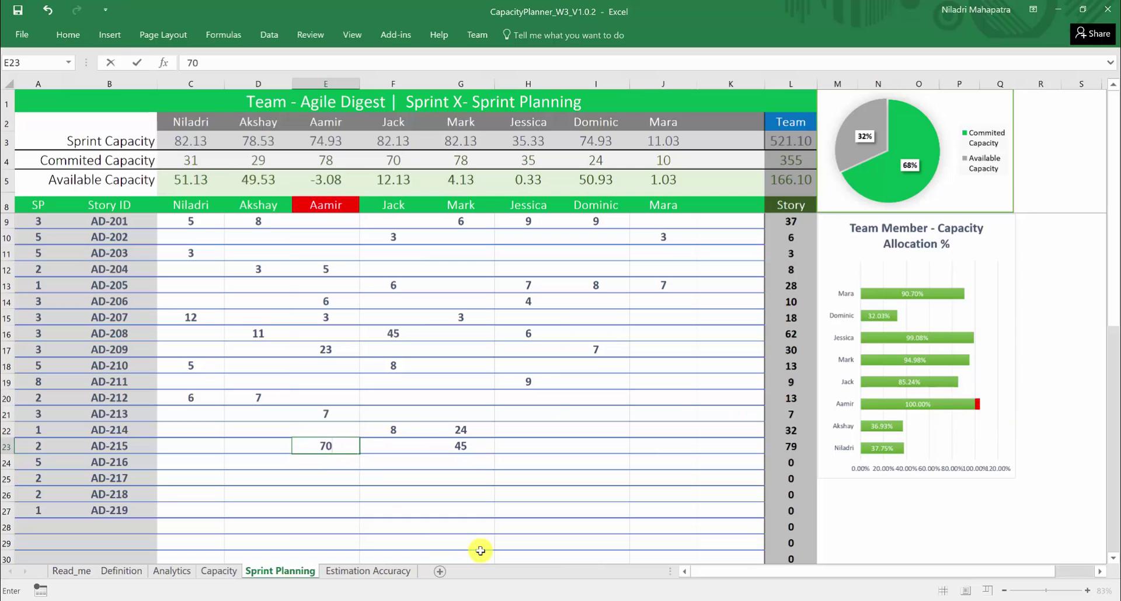
key(Return)
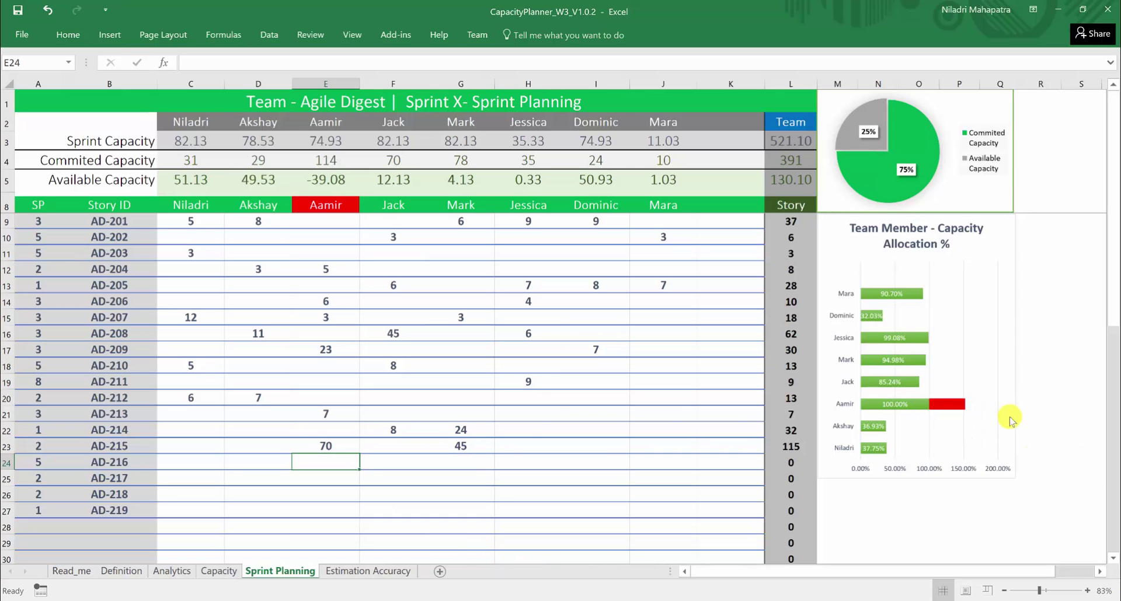
click(319, 445)
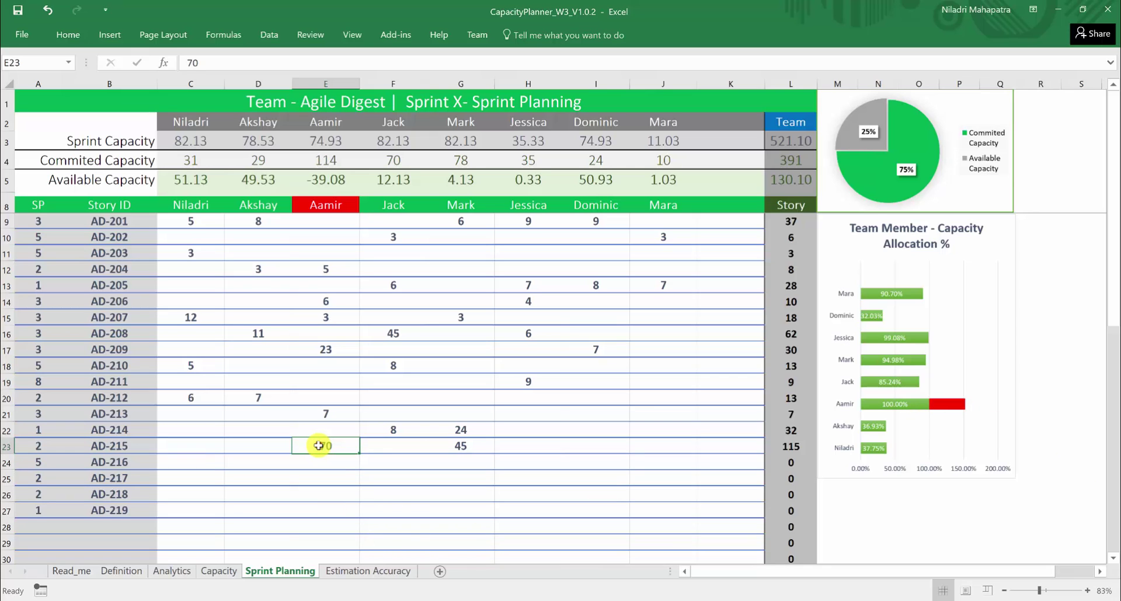
text(30)
key(Return)
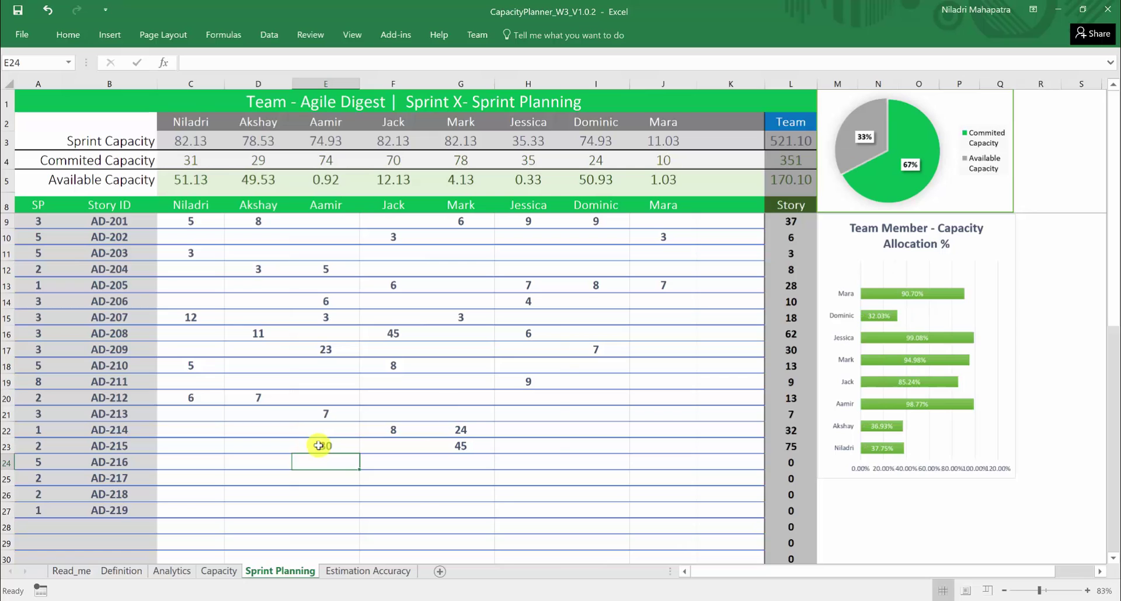
click(327, 446)
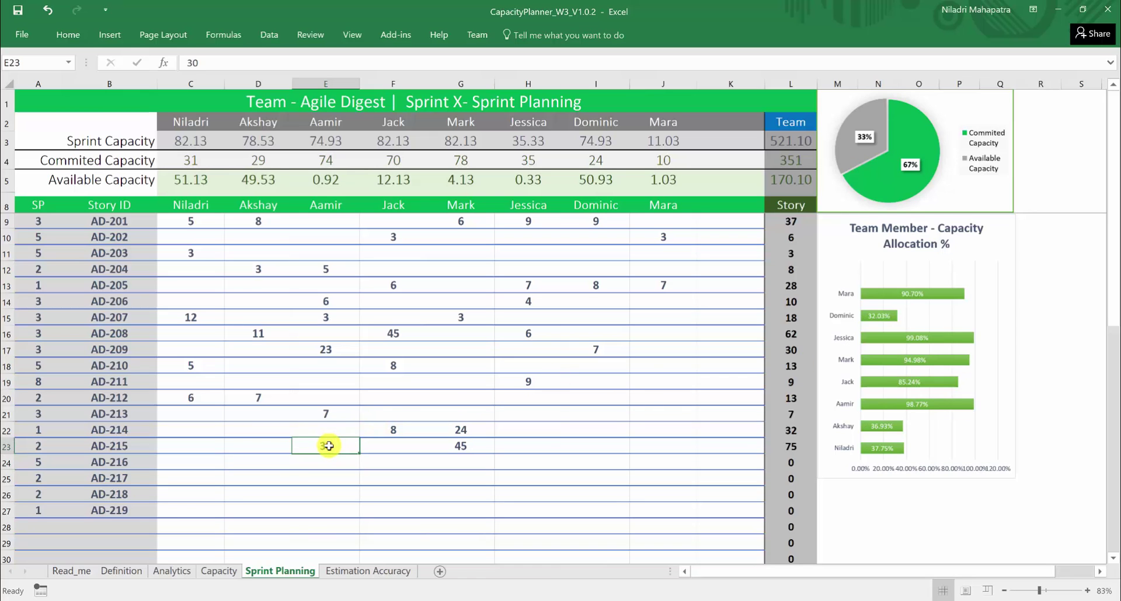
text(34)
key(Return)
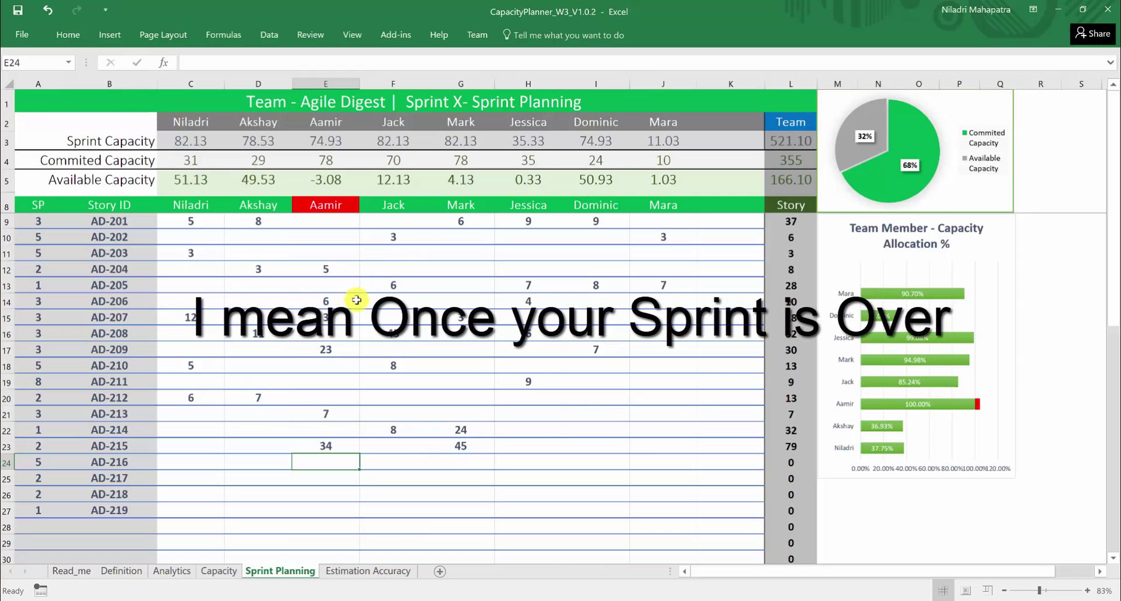
click(362, 571)
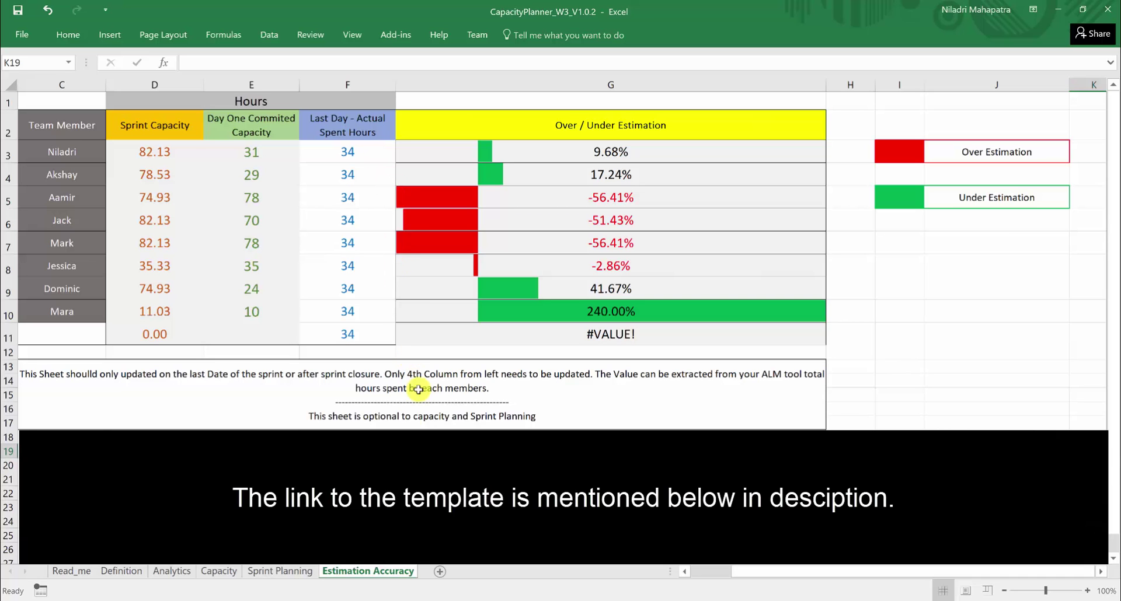
click(268, 575)
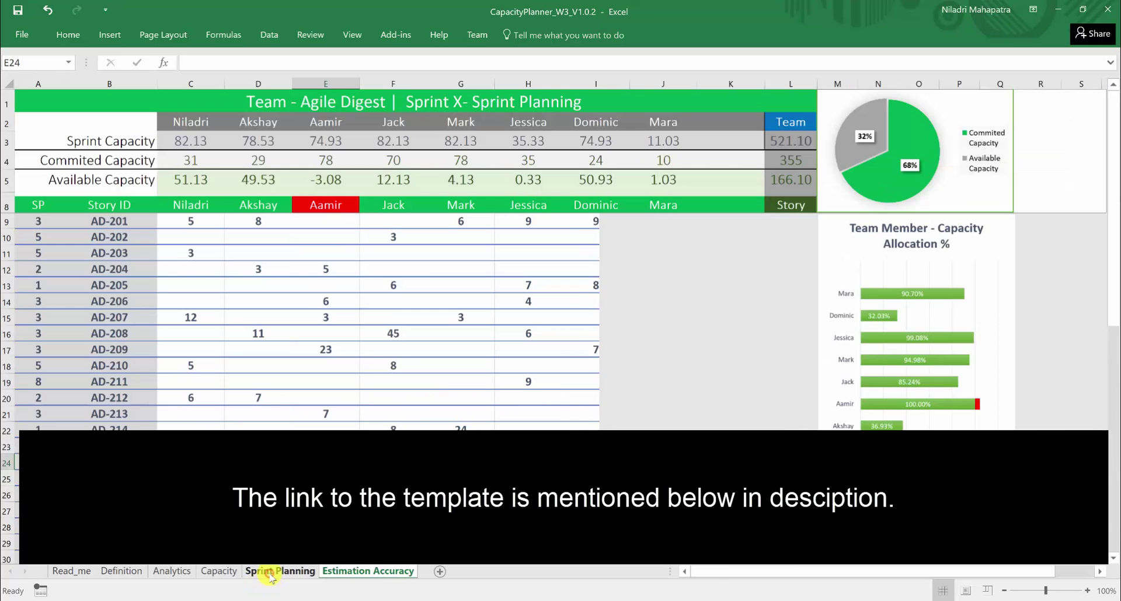